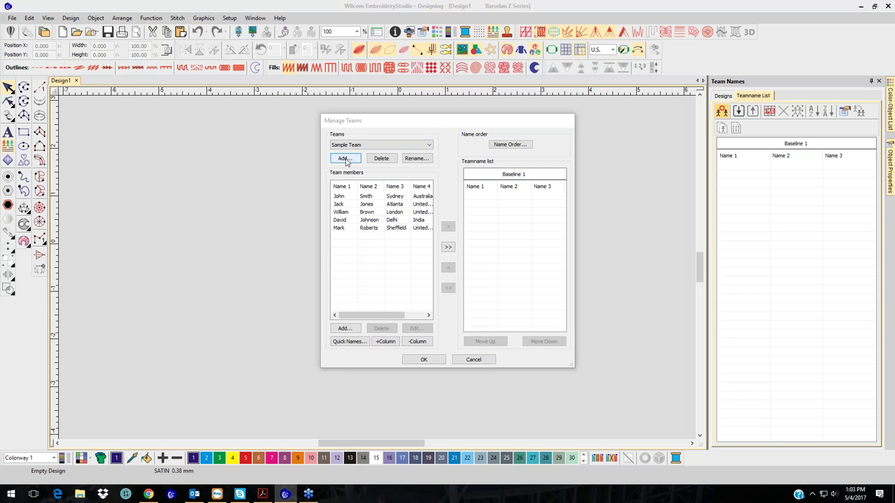
- Add a new team named Class in the team manager
{"action": "left_click", "coordinate": [345, 160]}
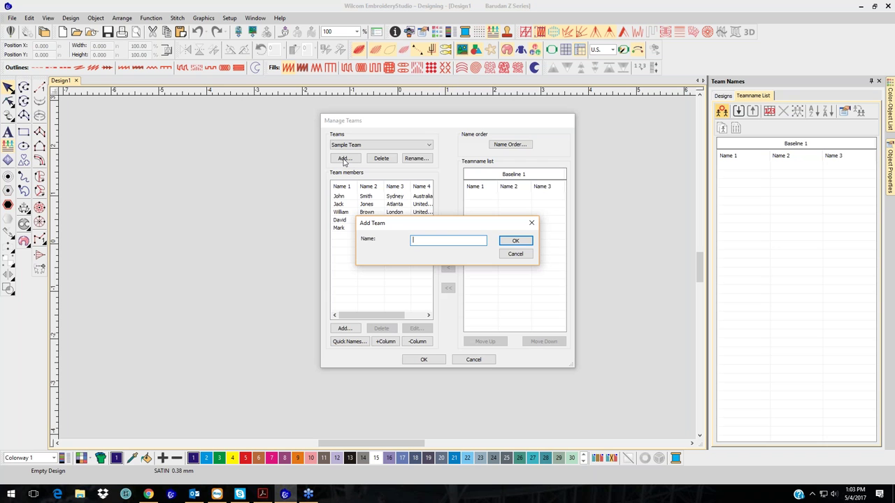
{"action": "type", "text": "Class"}
{"action": "left_click", "coordinate": [521, 242]}
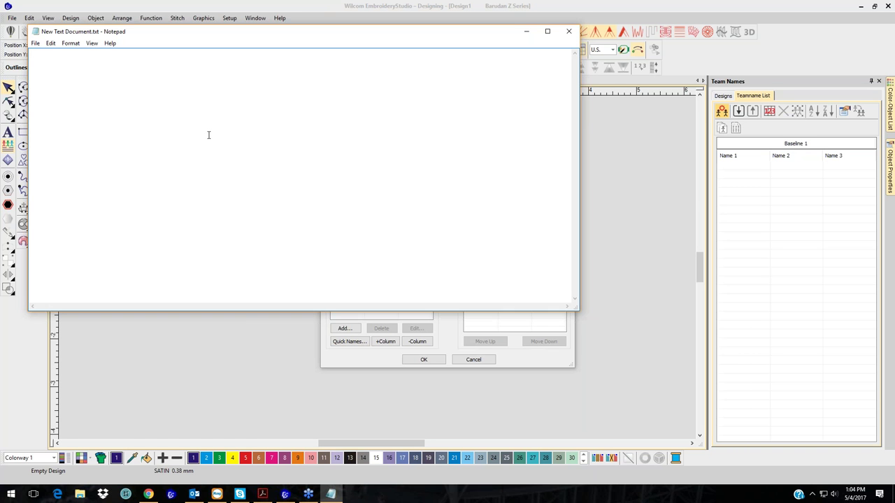
- Enter a list of seven first names in the blank Notepad document, one per line
{"action": "type", "text": "Clark"}
{"action": "key", "text": "Return"}
{"action": "type", "text": "Theres"}
{"action": "type", "text": "a "}
{"action": "type", "text": "Maria"}
{"action": "key", "text": "Return"}
{"action": "type", "text": "James "}
{"action": "type", "text": "Greg"}
{"action": "key", "text": "Return"}
{"action": "type", "text": "Selena"}
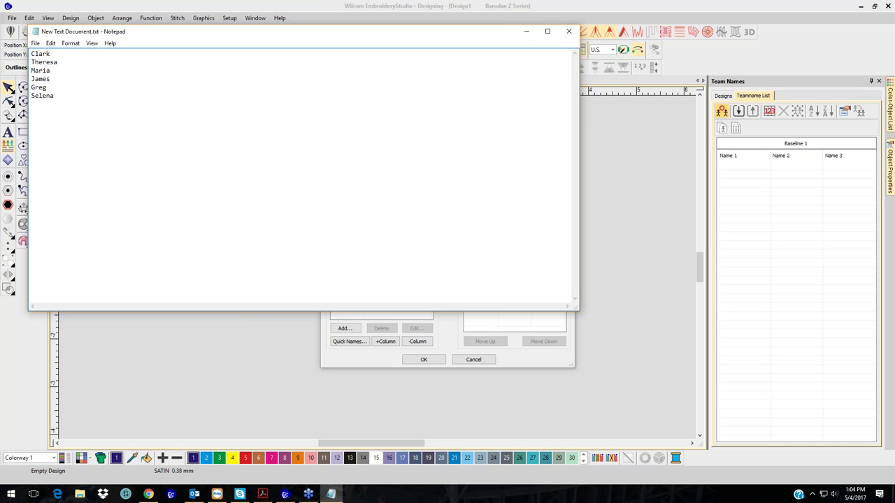
{"action": "key", "text": "Return"}
{"action": "type", "text": "Kelly"}
- Copy the complete list of seven names from the text document
{"action": "left_click_drag", "start_coordinate": [54, 103], "coordinate": [30, 53]}
{"action": "key", "text": "ctrl+c"}
{"action": "right_click", "coordinate": [40, 54]}
{"action": "left_click", "coordinate": [62, 83]}
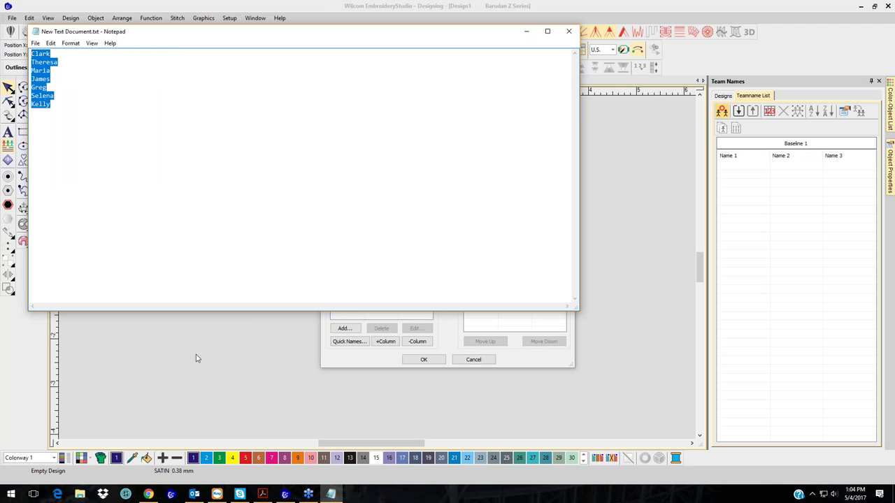
- Return to Wilcom EmbroideryStudio, paste the copied names into the Class team's Quick Names, and add all members to the teamname list
{"action": "left_click", "coordinate": [233, 350]}
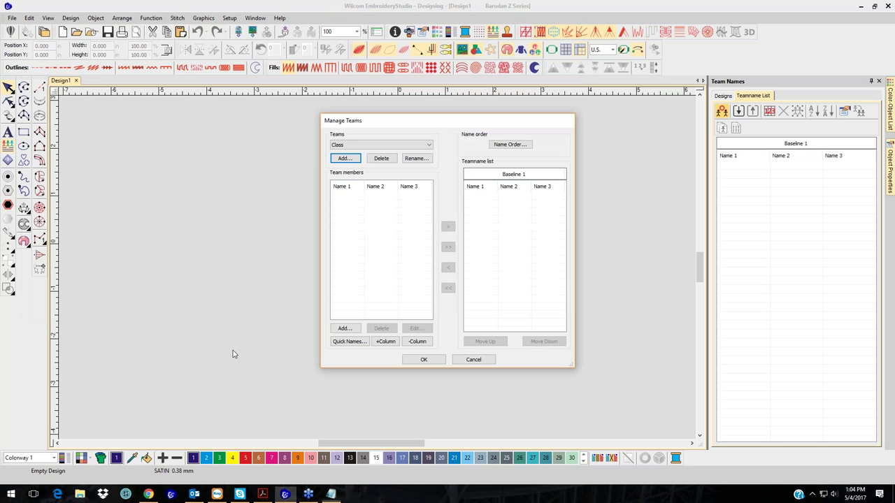
{"action": "left_click", "coordinate": [345, 343]}
{"action": "left_click", "coordinate": [345, 343]}
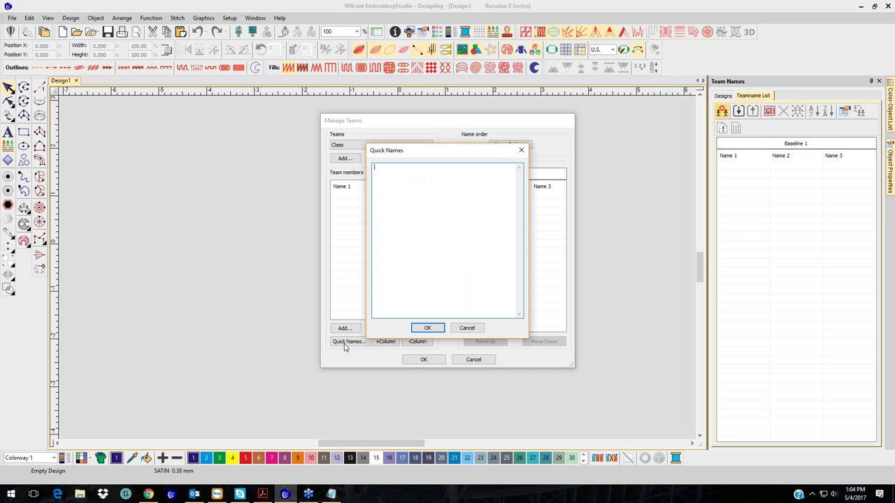
{"action": "right_click", "coordinate": [385, 166]}
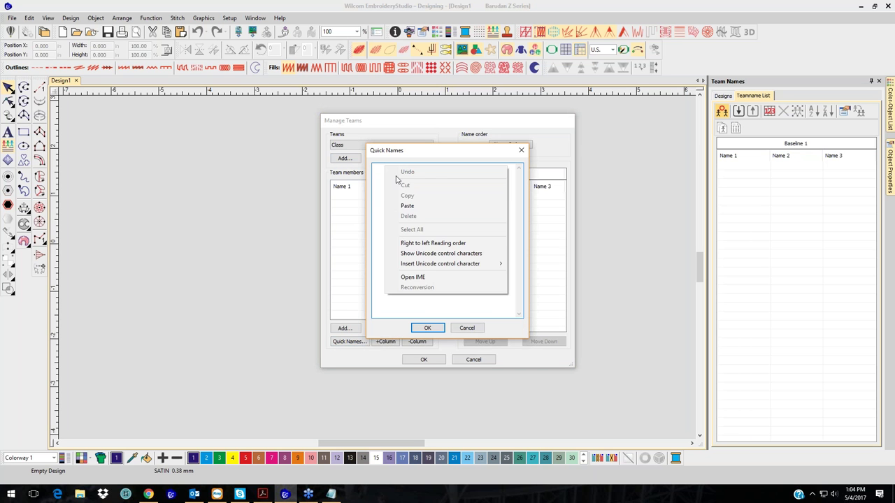
{"action": "left_click", "coordinate": [419, 206]}
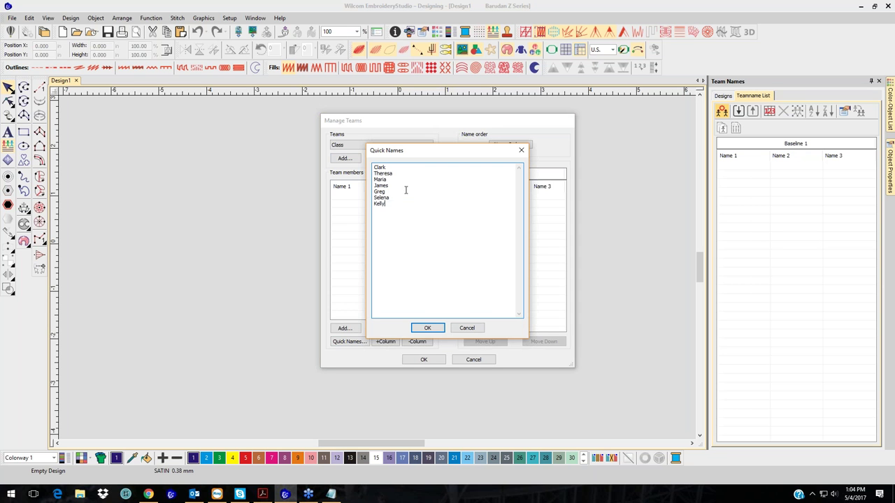
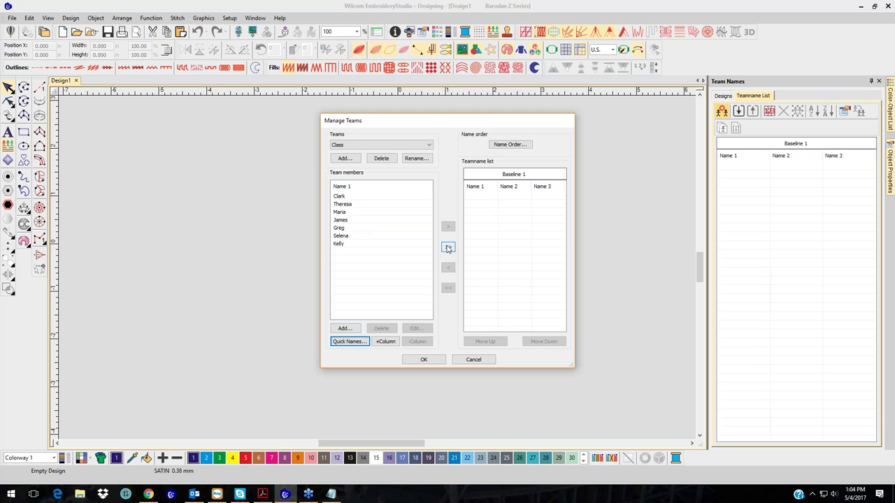
{"action": "left_click", "coordinate": [448, 247]}
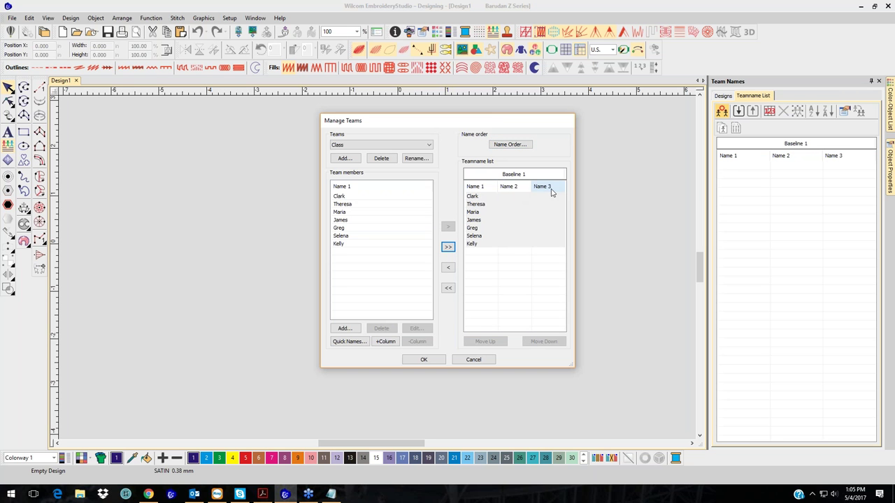
- Edit the first team member so the entry holds both a first name and a surname
{"action": "left_click", "coordinate": [367, 198]}
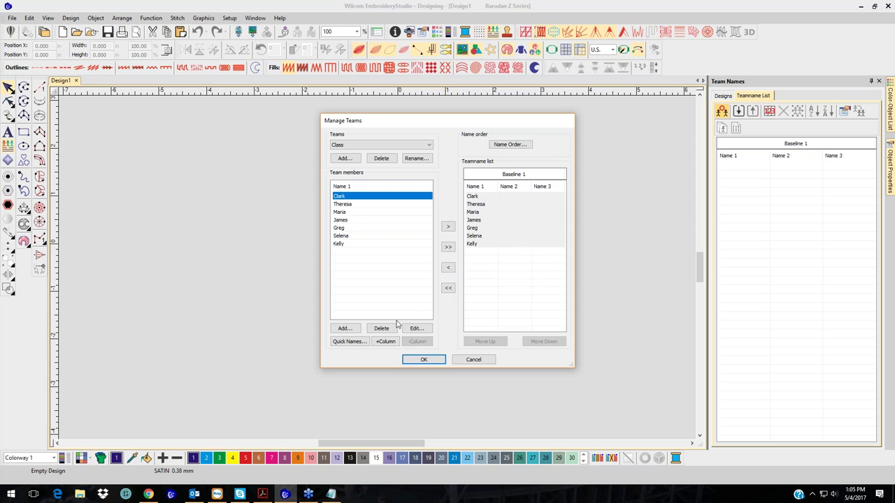
{"action": "left_click", "coordinate": [416, 328]}
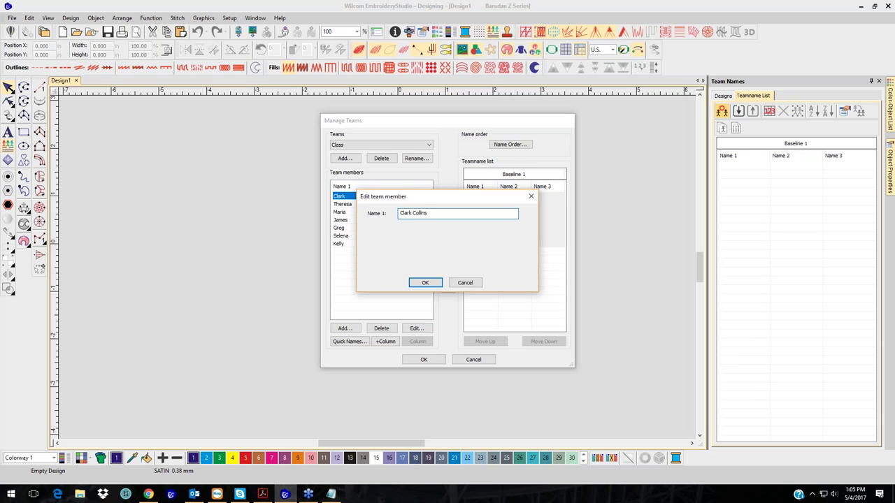
{"action": "left_click", "coordinate": [425, 282]}
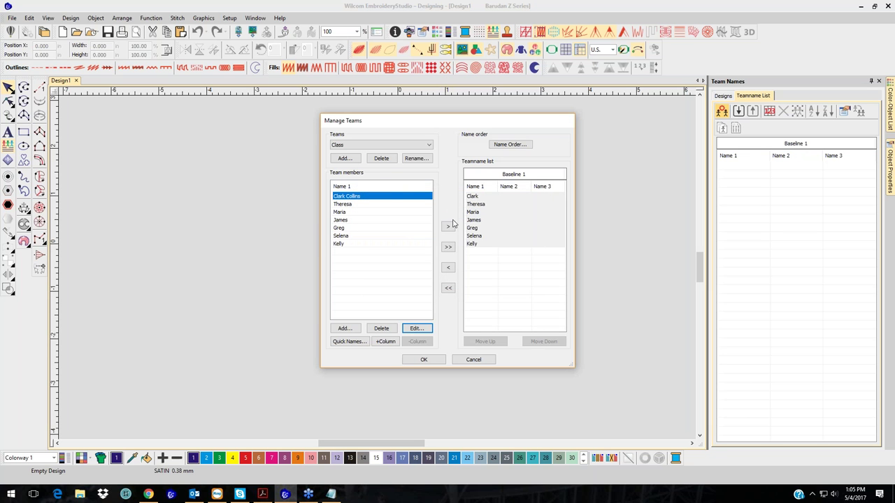
- Add the edited member to the teamname list and remove that person's old first-name-only entry
{"action": "left_click", "coordinate": [448, 226]}
{"action": "left_click", "coordinate": [483, 198]}
{"action": "left_click", "coordinate": [449, 269]}
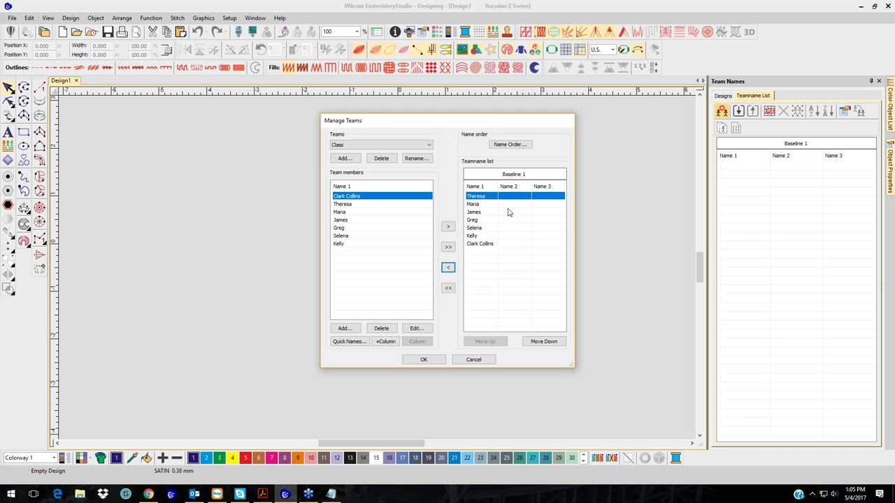
- Reorder the full-name entry to the first place in the teamname list and accept the team setup
{"action": "left_click", "coordinate": [507, 244]}
{"action": "left_click", "coordinate": [489, 341]}
{"action": "left_click", "coordinate": [489, 341]}
{"action": "left_click", "coordinate": [489, 341]}
{"action": "left_click", "coordinate": [489, 341]}
{"action": "left_click", "coordinate": [490, 342]}
{"action": "left_click", "coordinate": [490, 342]}
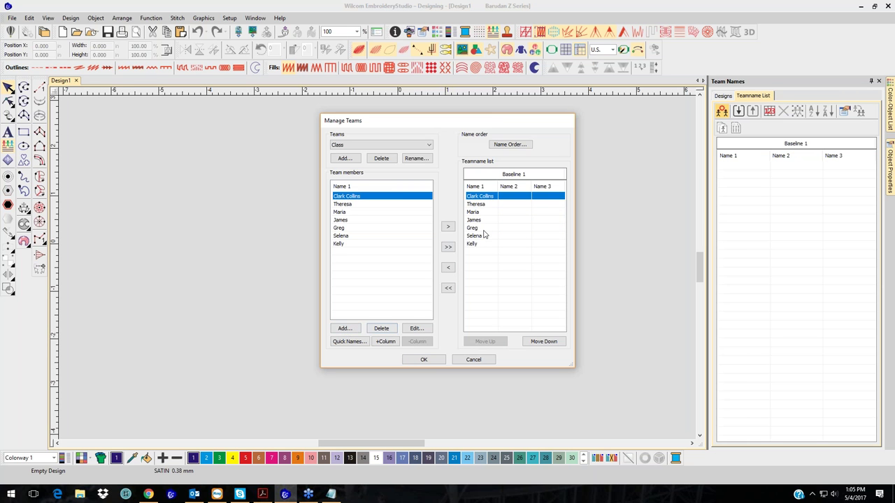
{"action": "left_click", "coordinate": [424, 360]}
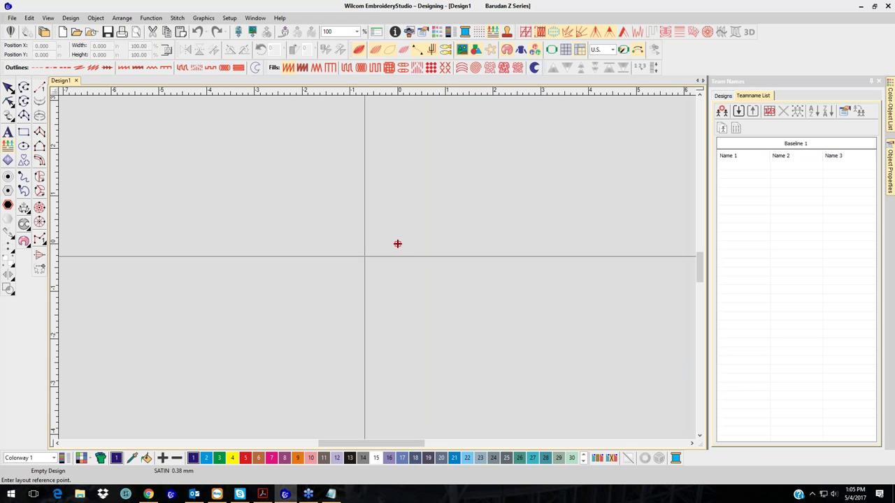
- Place the team names near the design origin, generate their stitches, and deselect them
{"action": "left_click", "coordinate": [397, 243]}
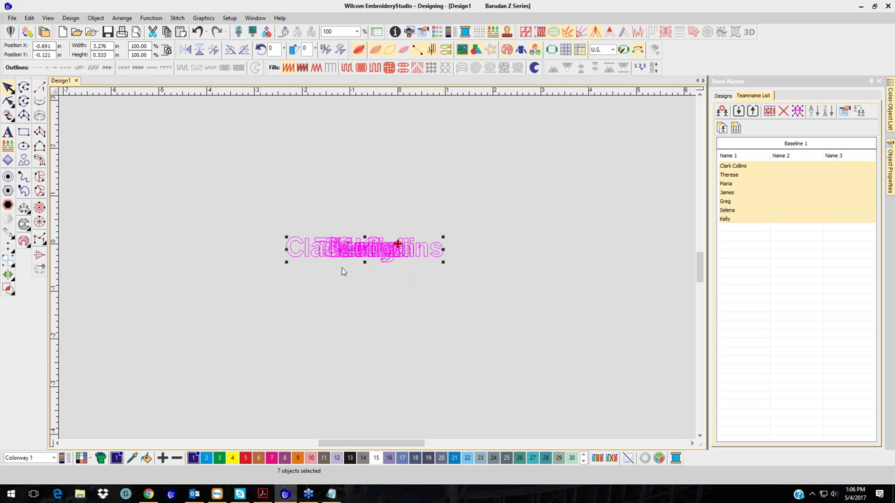
{"action": "left_click", "coordinate": [175, 19]}
{"action": "mouse_move", "coordinate": [199, 18]}
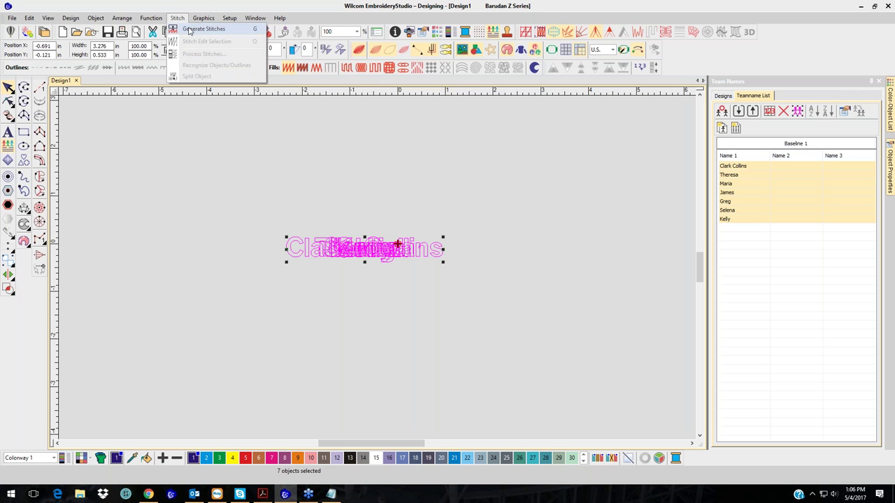
{"action": "left_click", "coordinate": [210, 28]}
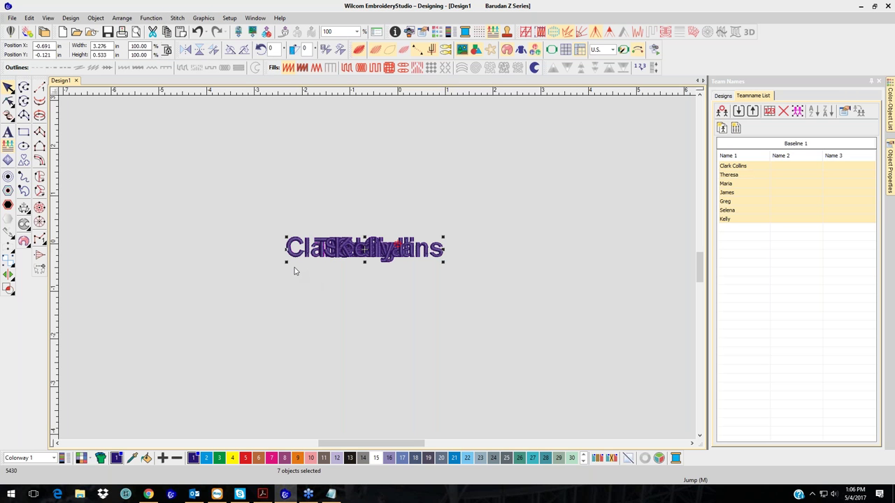
{"action": "left_click", "coordinate": [608, 194]}
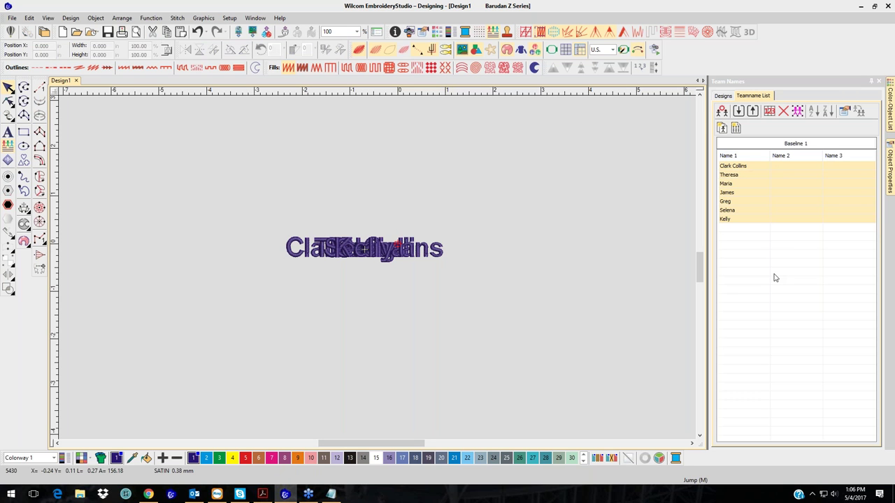
- View the first, second and fourth team names individually in the design and inspect the fourth name's reshape points
{"action": "left_click", "coordinate": [767, 170]}
{"action": "left_click", "coordinate": [767, 170]}
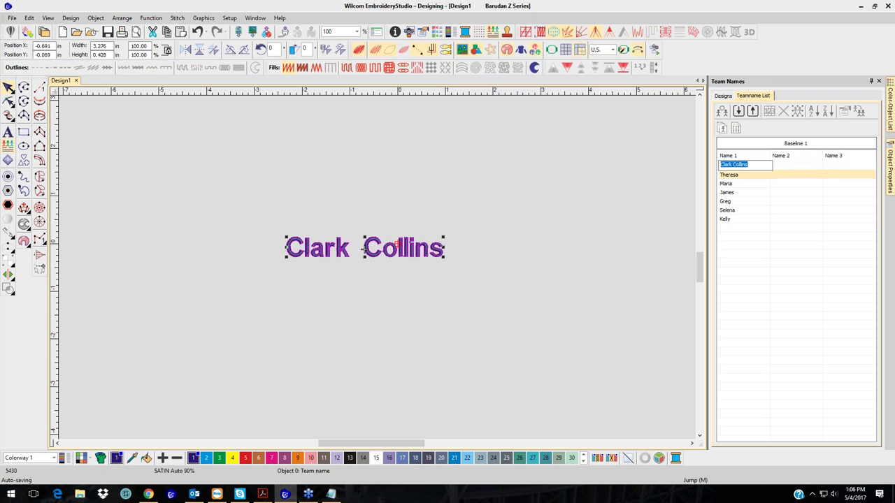
{"action": "left_click", "coordinate": [766, 175]}
{"action": "left_click", "coordinate": [768, 192]}
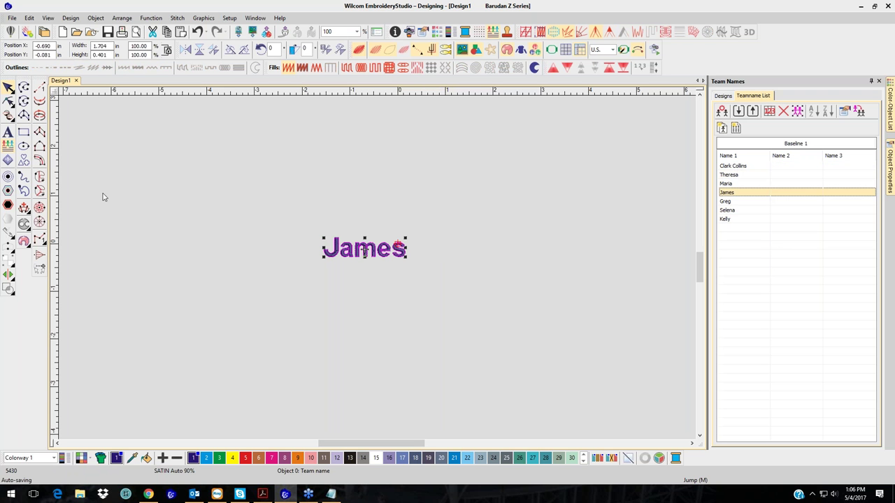
{"action": "left_click", "coordinate": [9, 101]}
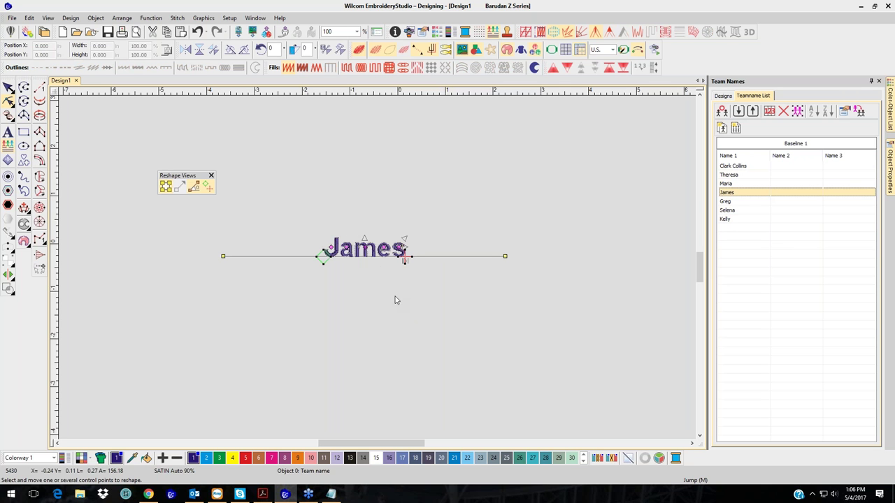
{"action": "left_click", "coordinate": [9, 86]}
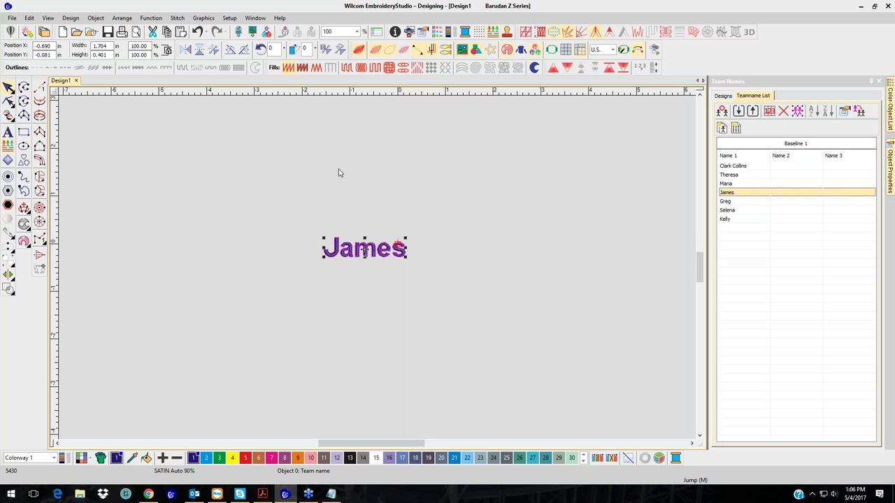
- Split the first team name's lettering onto two lines without the space between first name and surname, and update the text
{"action": "left_click", "coordinate": [747, 167]}
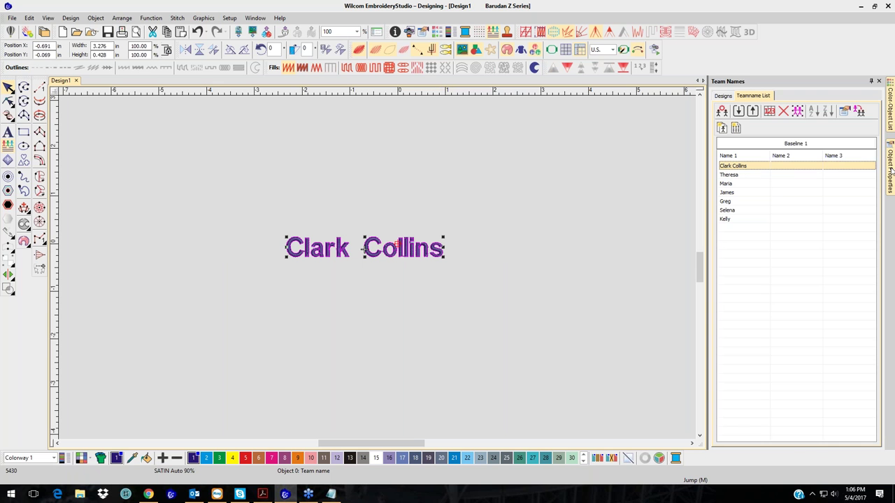
{"action": "mouse_move", "coordinate": [891, 172]}
{"action": "left_click", "coordinate": [870, 81]}
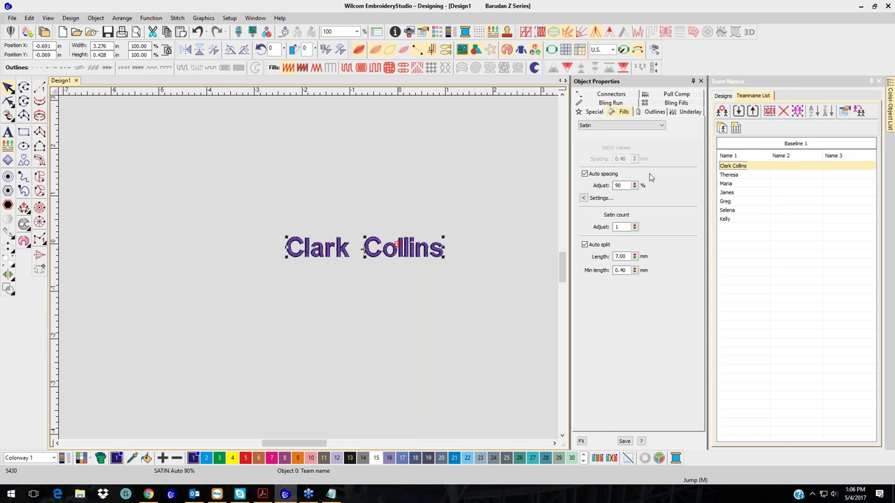
{"action": "left_click", "coordinate": [598, 114]}
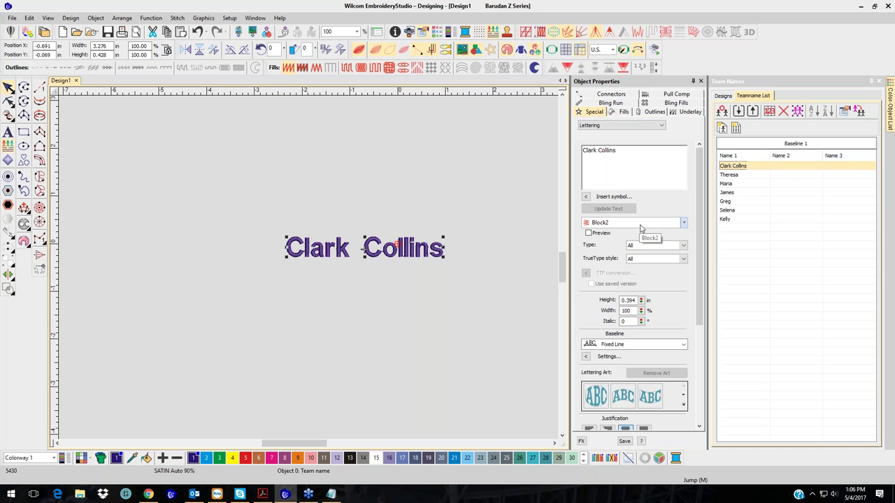
{"action": "key", "text": "BackSpace"}
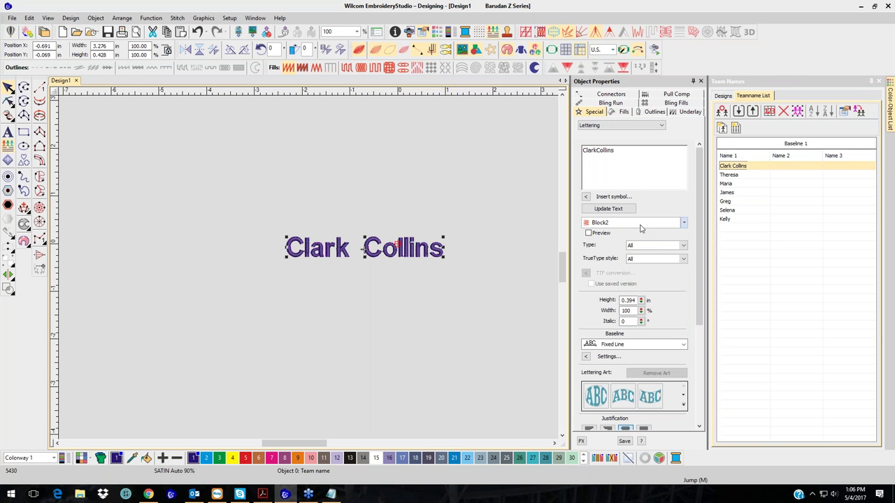
{"action": "key", "text": "Return"}
{"action": "left_click", "coordinate": [608, 209]}
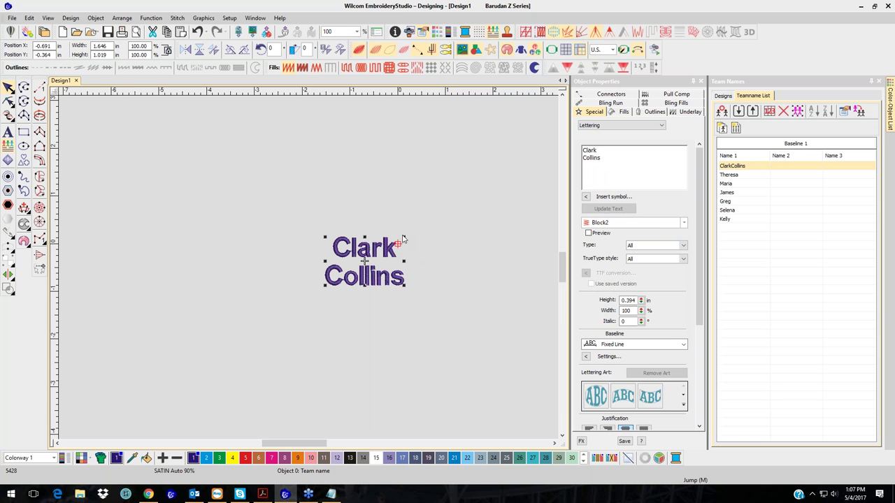
- Add a surname to the second entry in the teamname list
{"action": "left_click", "coordinate": [753, 176]}
{"action": "left_click", "coordinate": [752, 175]}
{"action": "left_click", "coordinate": [752, 178]}
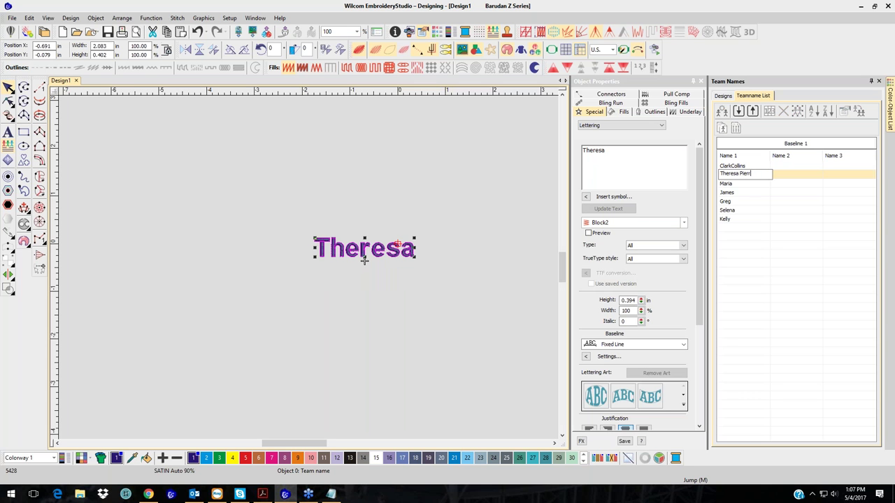
{"action": "key", "text": "Return"}
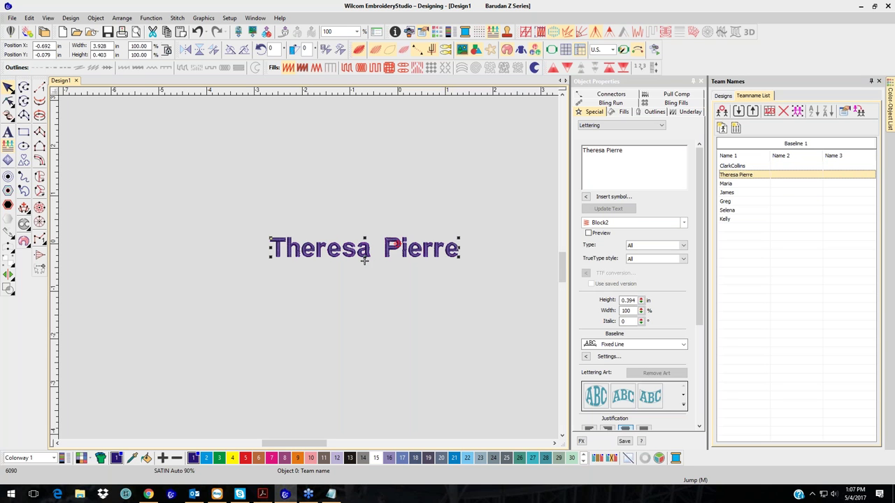
- Split the second name's lettering onto two lines, remove the space after the first name, and update the text
{"action": "left_click", "coordinate": [627, 150]}
{"action": "key", "text": "Return"}
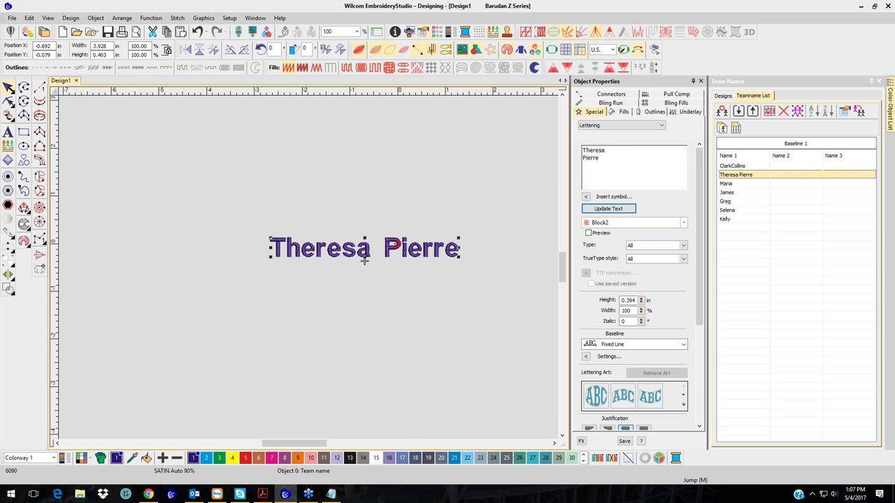
{"action": "left_click", "coordinate": [622, 209]}
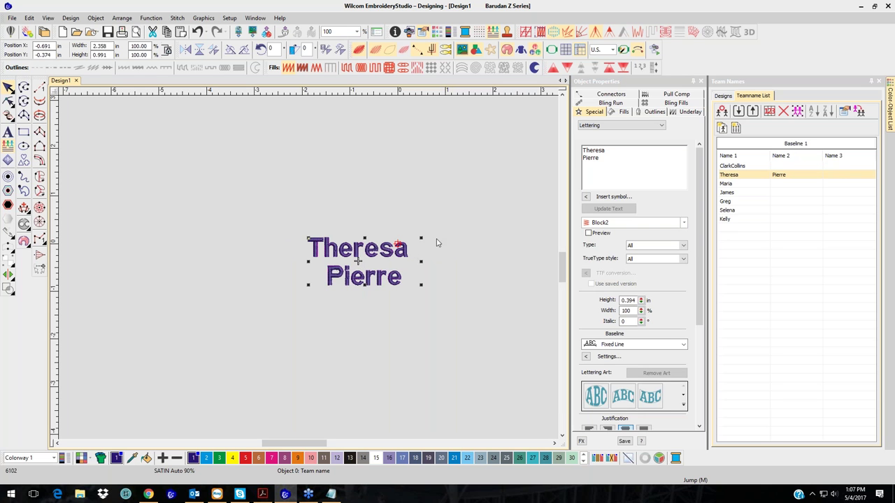
{"action": "left_click", "coordinate": [618, 150]}
{"action": "left_click", "coordinate": [608, 209]}
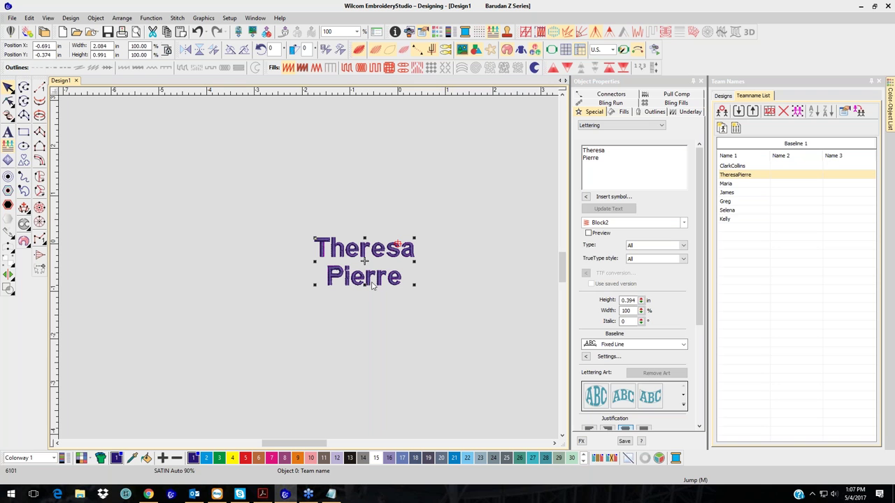
- View the third and sixth team names individually, and select all the team names together
{"action": "left_click", "coordinate": [745, 186]}
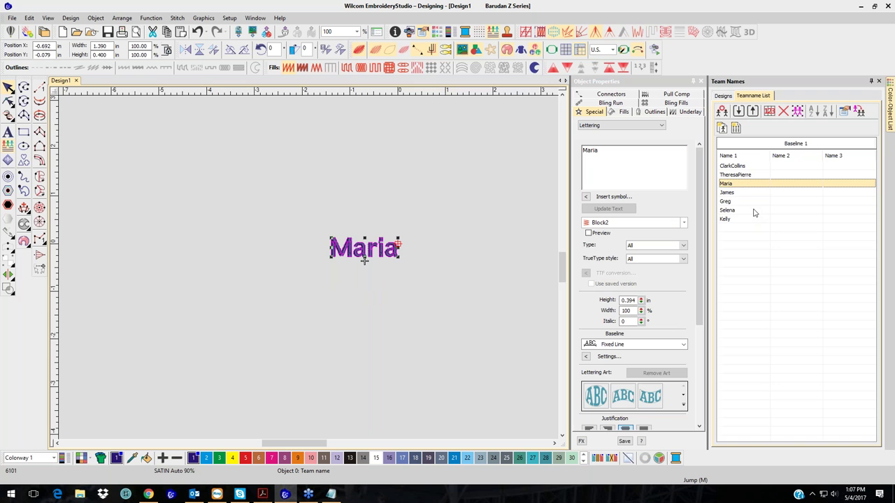
{"action": "left_click", "coordinate": [753, 211]}
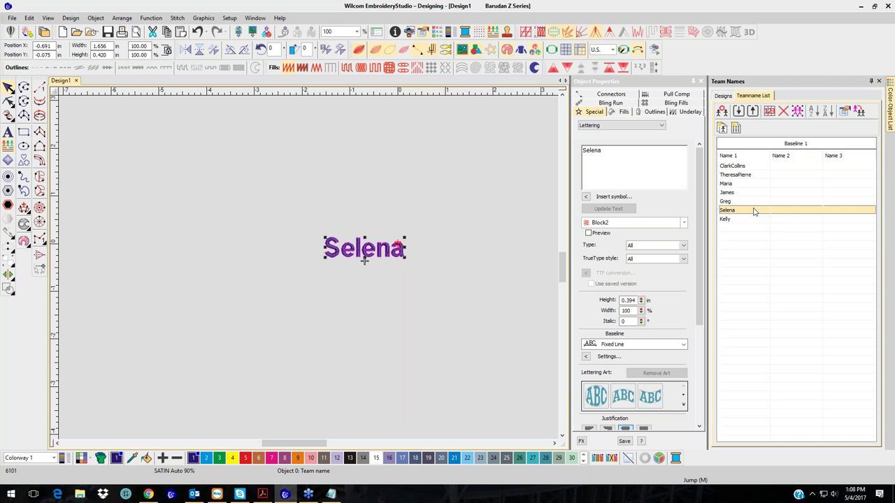
{"action": "left_click", "coordinate": [798, 111]}
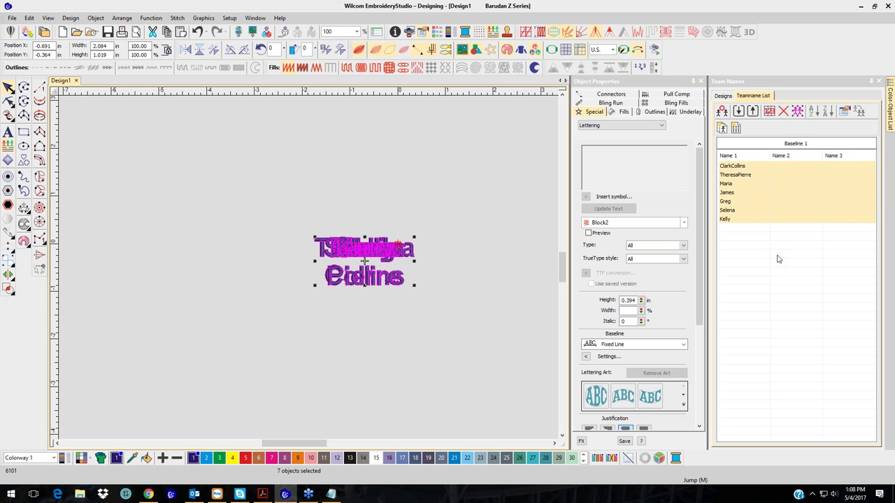
- Delete all the Class team names from the design
{"action": "left_click", "coordinate": [722, 113]}
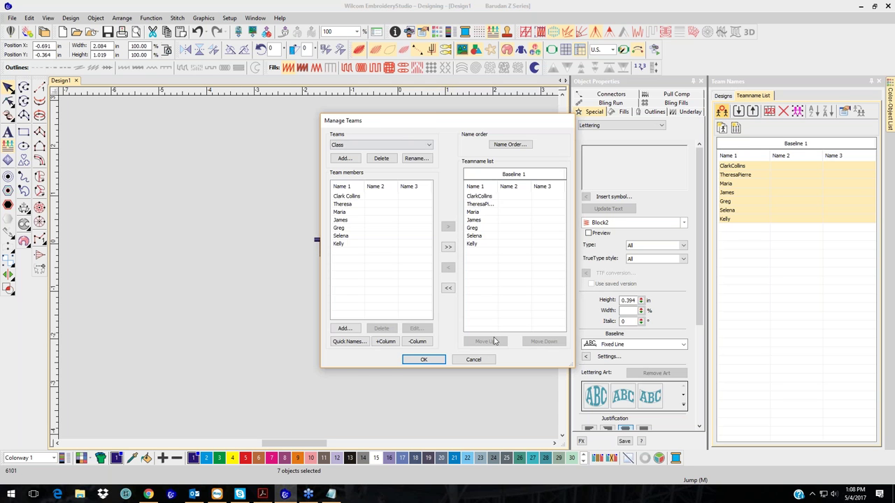
{"action": "left_click", "coordinate": [481, 359]}
{"action": "left_click", "coordinate": [798, 112]}
{"action": "left_click", "coordinate": [798, 111]}
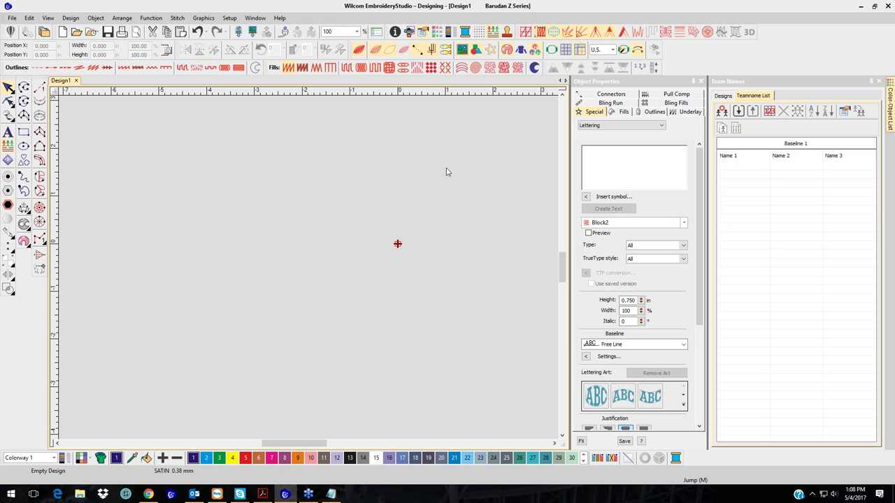
- Switch the team to Sample Team and add all its members to the teamname list
{"action": "left_click", "coordinate": [722, 112]}
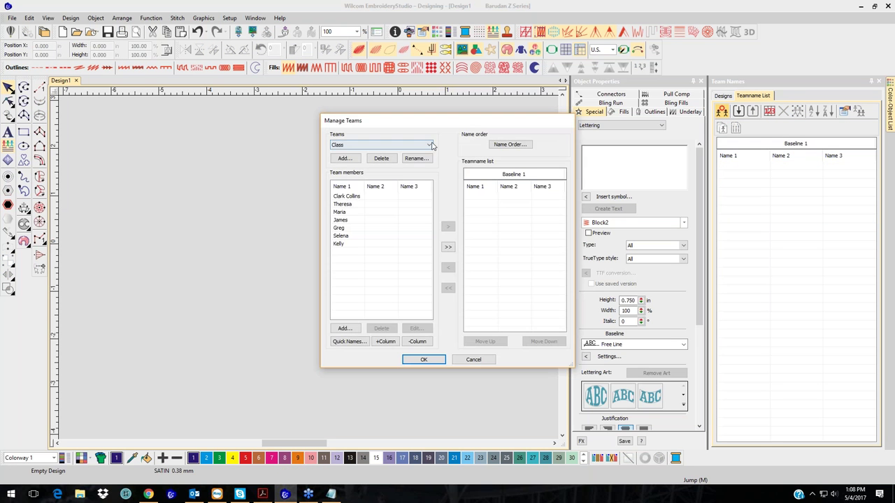
{"action": "left_click", "coordinate": [429, 144]}
{"action": "left_click", "coordinate": [365, 160]}
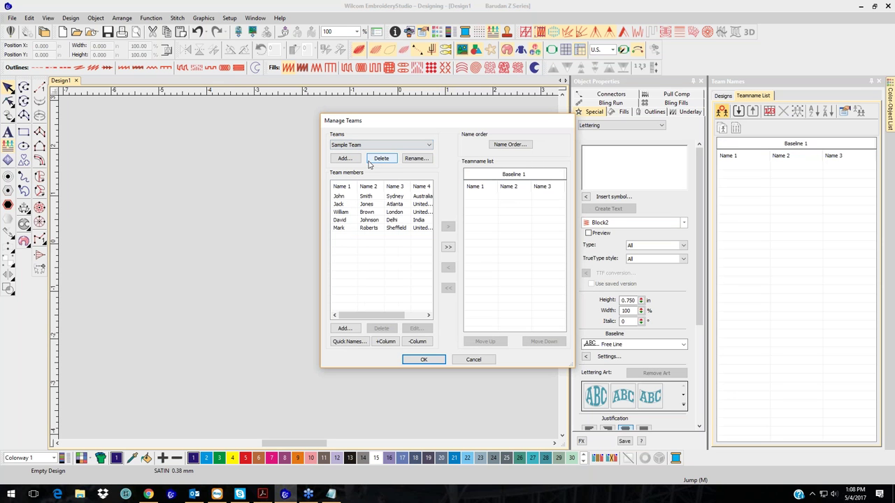
{"action": "left_click", "coordinate": [448, 247]}
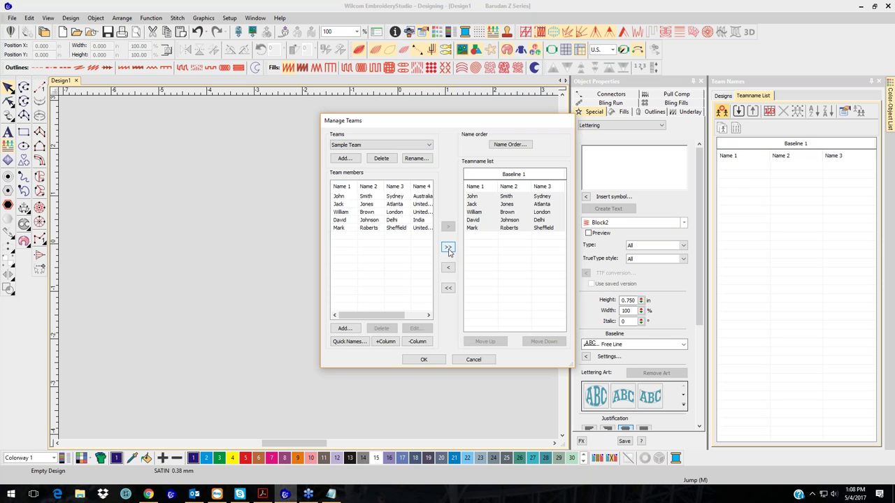
- Add Name 4 to the Baseline 1 name order and place the team lettering slightly left of the design origin
{"action": "left_click", "coordinate": [511, 146]}
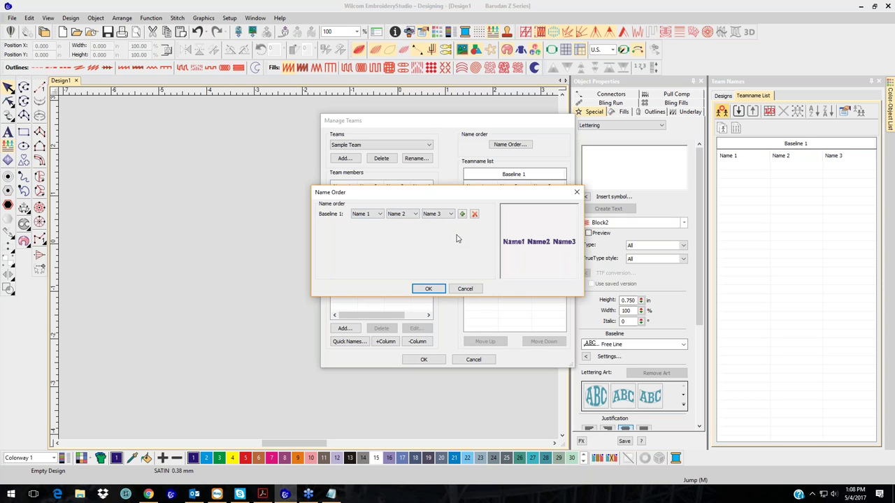
{"action": "left_click_drag", "start_coordinate": [479, 193], "coordinate": [465, 172]}
{"action": "left_click", "coordinate": [451, 194]}
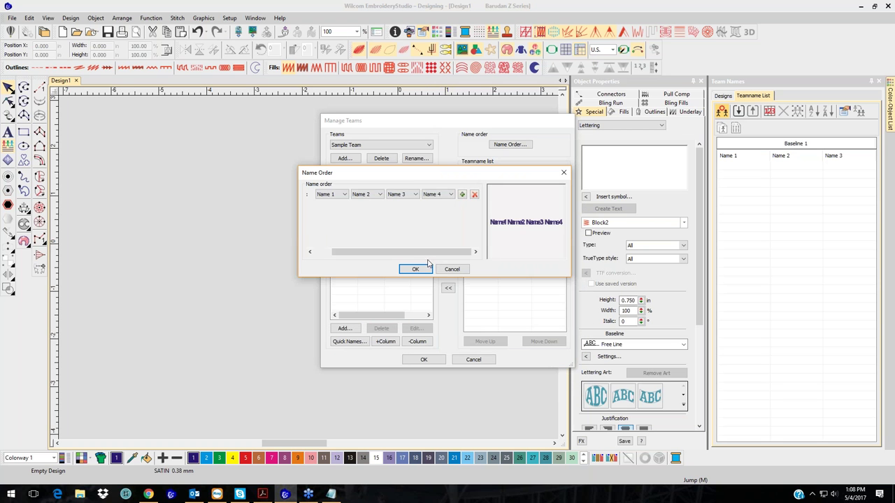
{"action": "left_click", "coordinate": [415, 269]}
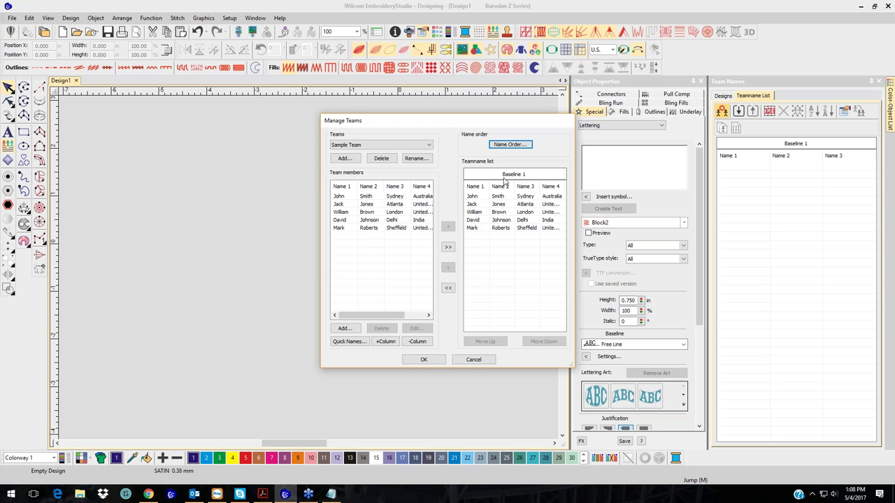
{"action": "left_click", "coordinate": [423, 360]}
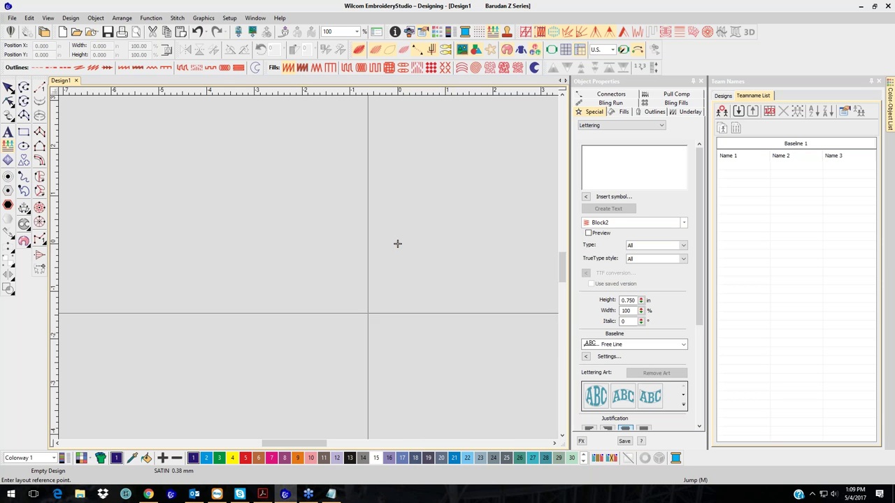
{"action": "left_click", "coordinate": [398, 244]}
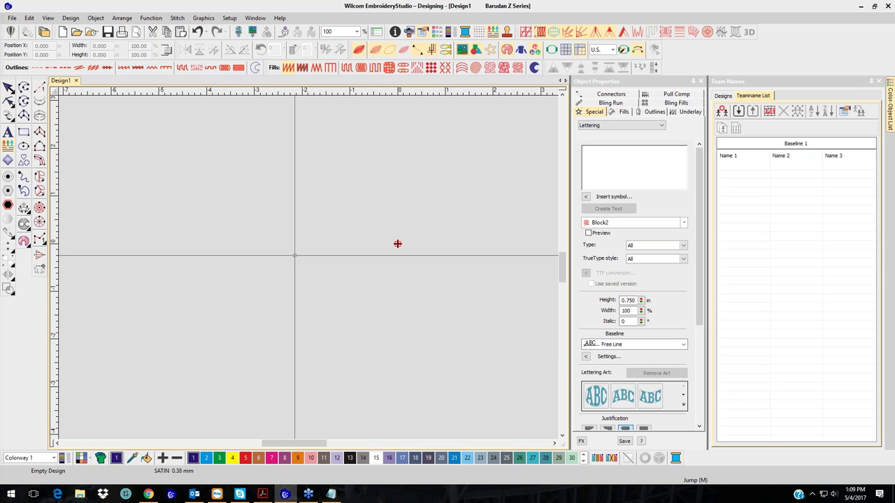
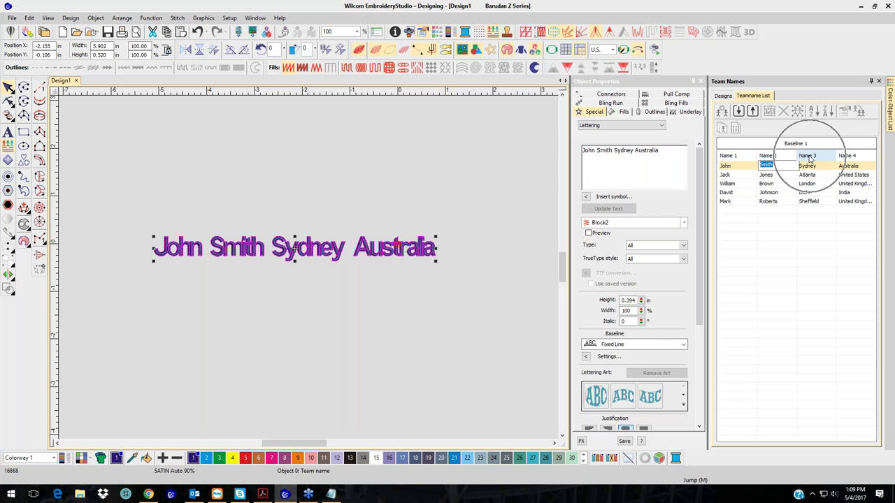
- Recolor the whole Name 3 column with red color 5 and check the first and third entries
{"action": "left_click", "coordinate": [808, 155]}
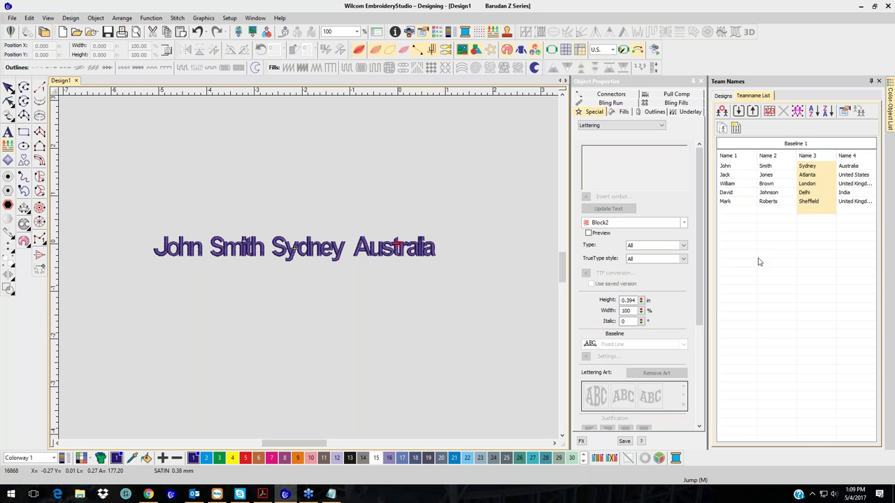
{"action": "left_click", "coordinate": [244, 460]}
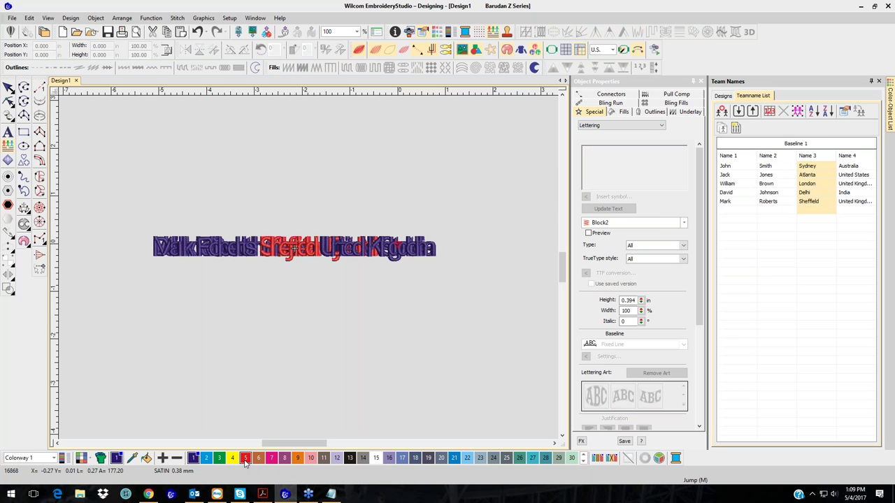
{"action": "left_click", "coordinate": [775, 169]}
{"action": "left_click", "coordinate": [777, 184]}
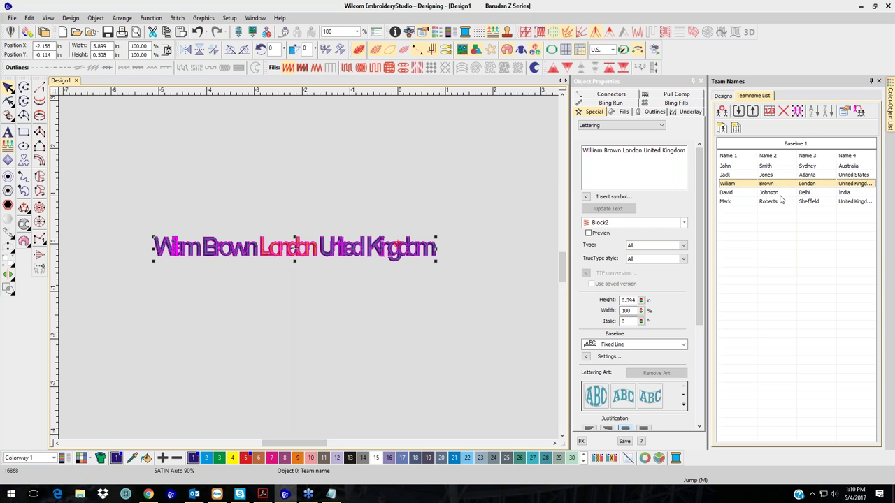
- Fit the third entry's baseline text using Spacing & width, and apply its properties to all team names
{"action": "left_click", "coordinate": [357, 325]}
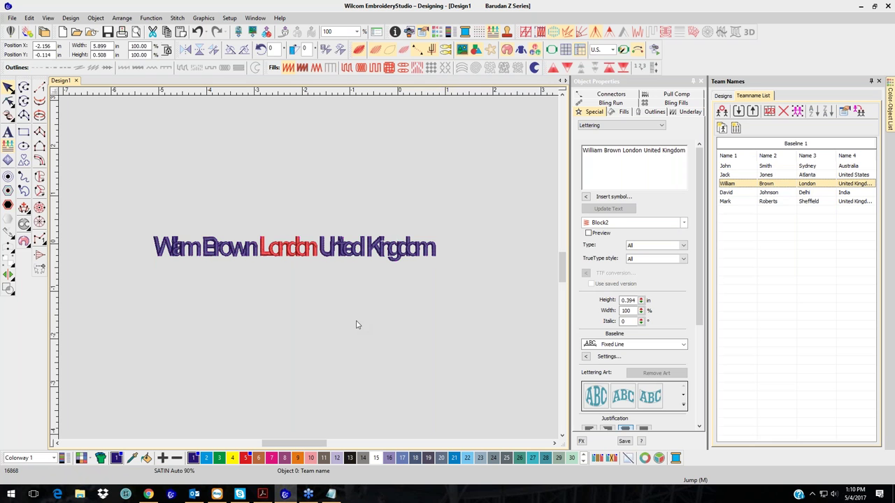
{"action": "left_click", "coordinate": [345, 255]}
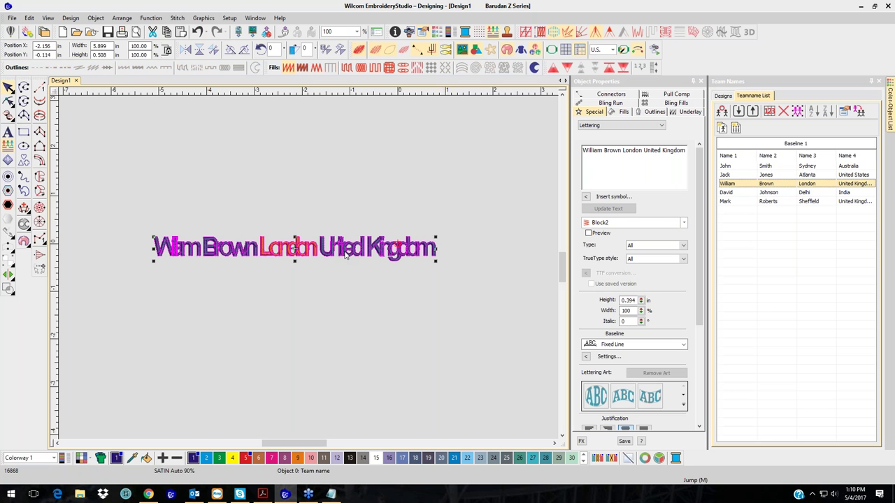
{"action": "left_click", "coordinate": [586, 358]}
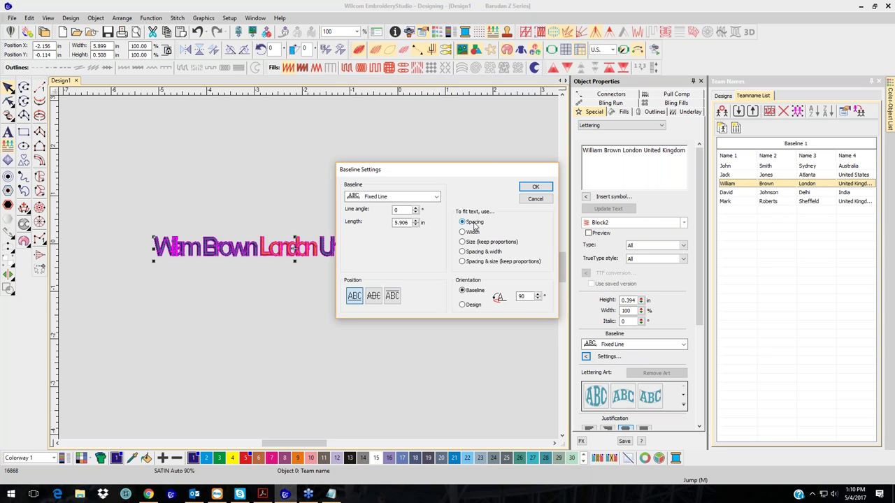
{"action": "left_click", "coordinate": [461, 252]}
{"action": "left_click", "coordinate": [535, 187]}
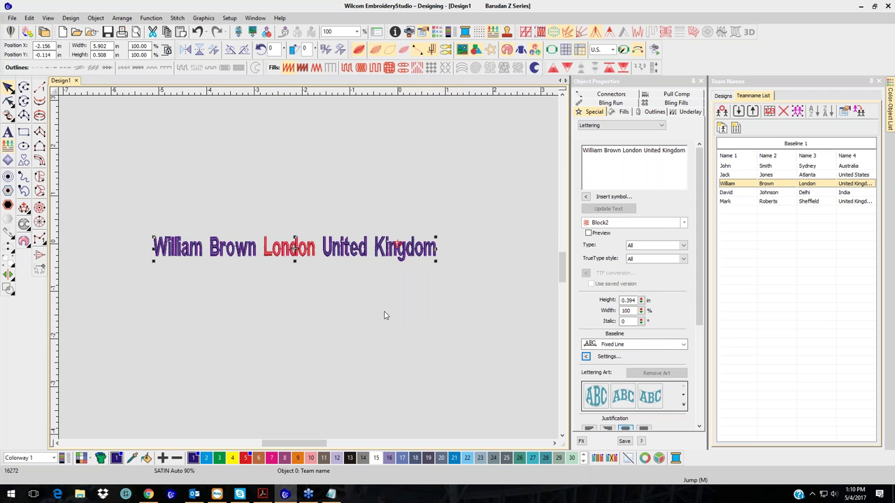
{"action": "left_click", "coordinate": [859, 111]}
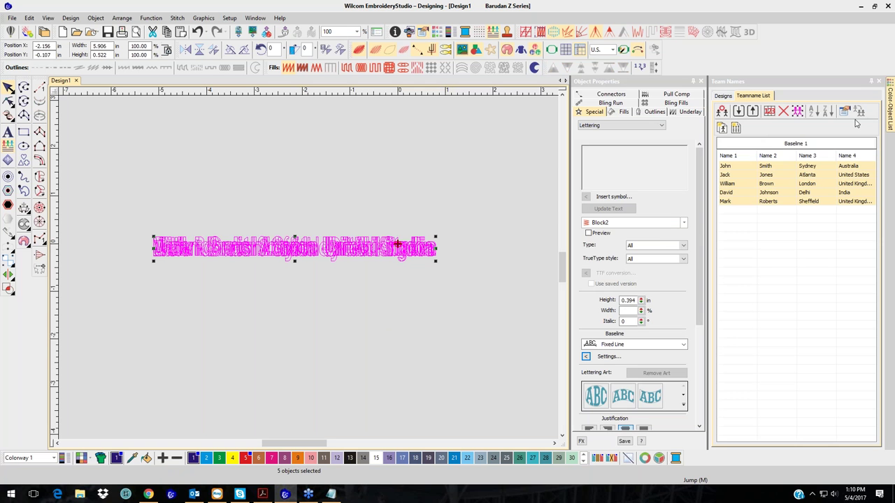
- View each of the five team entries individually to check the lettering fit
{"action": "double_click", "coordinate": [788, 166]}
{"action": "left_click", "coordinate": [790, 175]}
{"action": "left_click", "coordinate": [791, 185]}
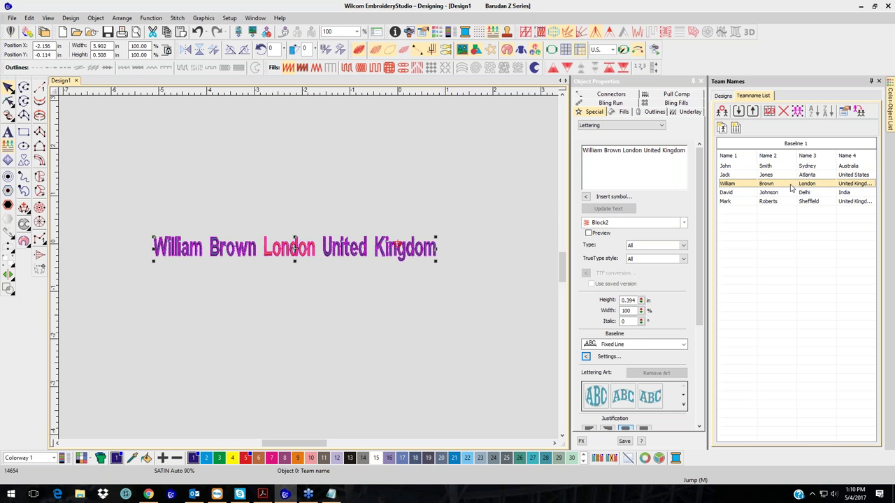
{"action": "left_click", "coordinate": [790, 193]}
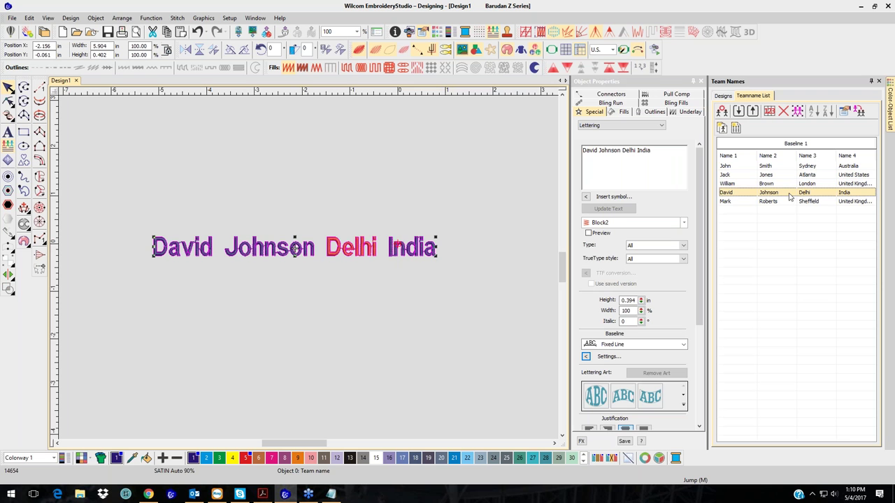
{"action": "left_click", "coordinate": [788, 202]}
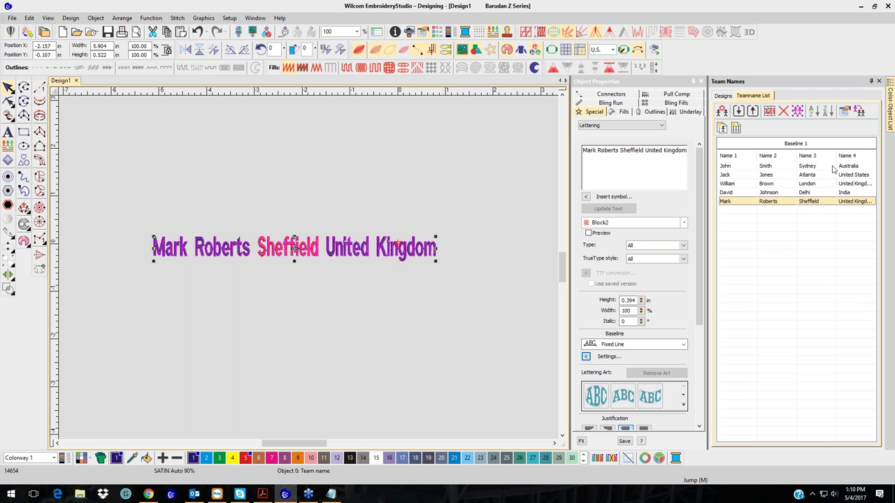
- Set the lettering height of the whole Name 4 column to 0.500 in
{"action": "left_click", "coordinate": [851, 156]}
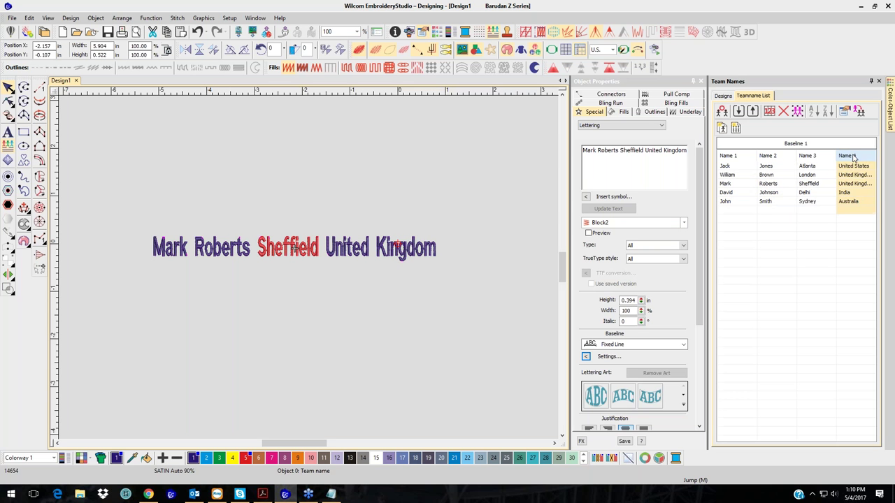
{"action": "double_click", "coordinate": [627, 301]}
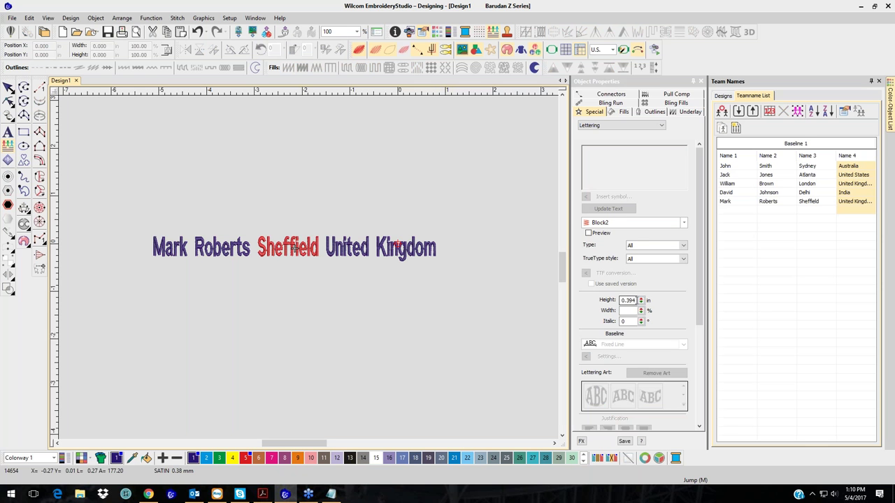
{"action": "type", "text": "."}
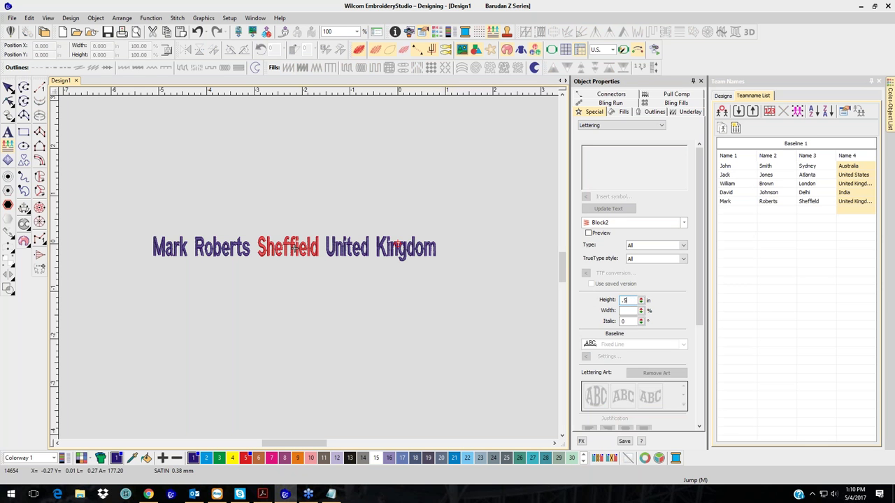
{"action": "type", "text": "500"}
{"action": "key", "text": "Return"}
- View the first three team entries individually to check the size of the country lettering
{"action": "left_click", "coordinate": [799, 169]}
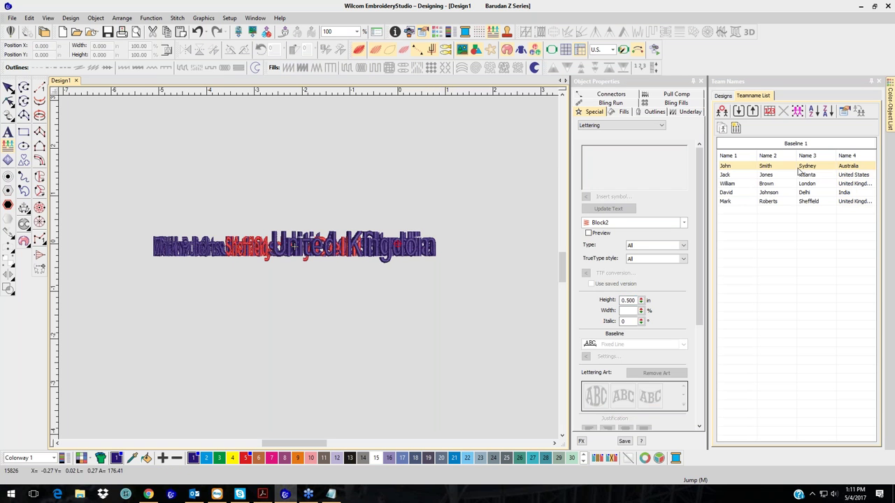
{"action": "left_click", "coordinate": [796, 176]}
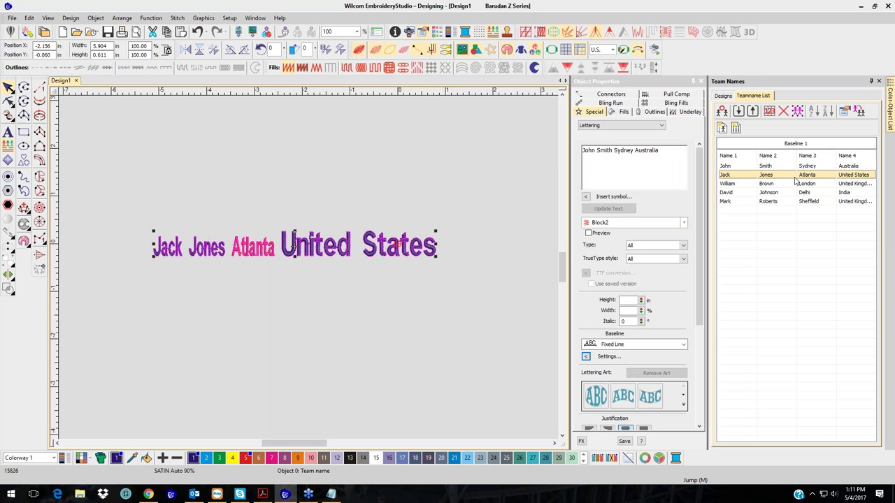
{"action": "left_click", "coordinate": [794, 185]}
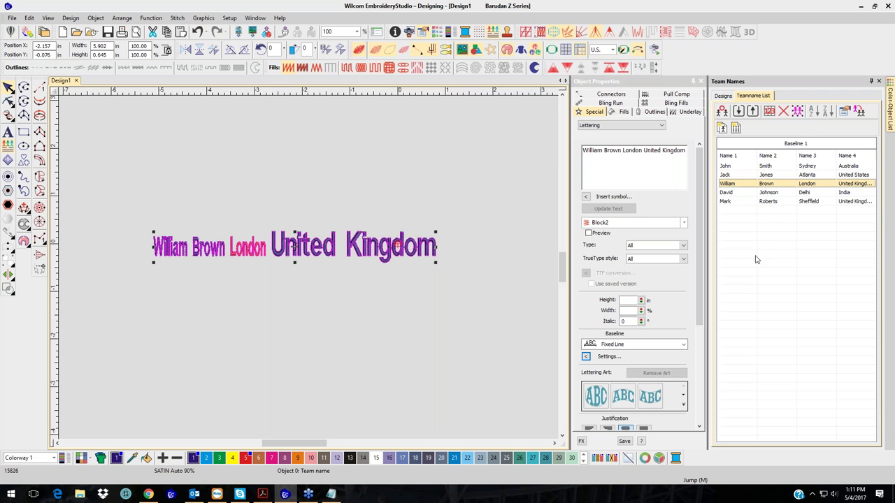
- Change the font of the whole Name 1 column to Adelle and view the first entry
{"action": "left_click", "coordinate": [729, 155]}
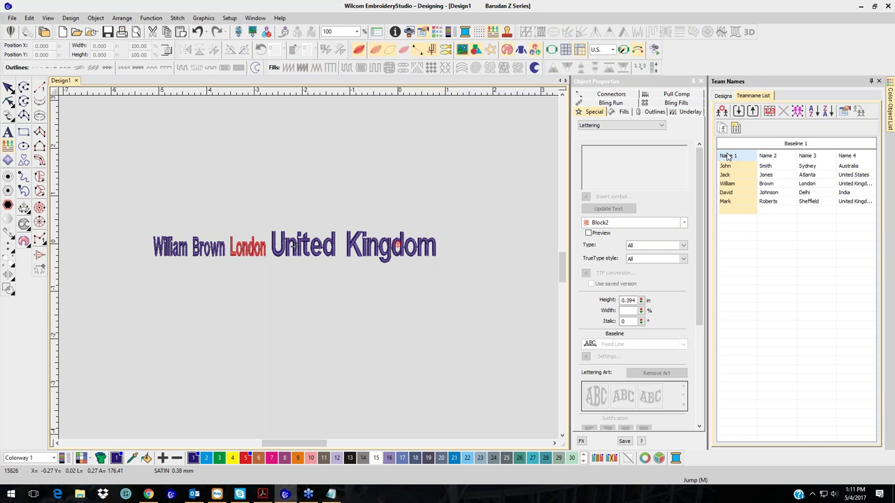
{"action": "left_click", "coordinate": [683, 224]}
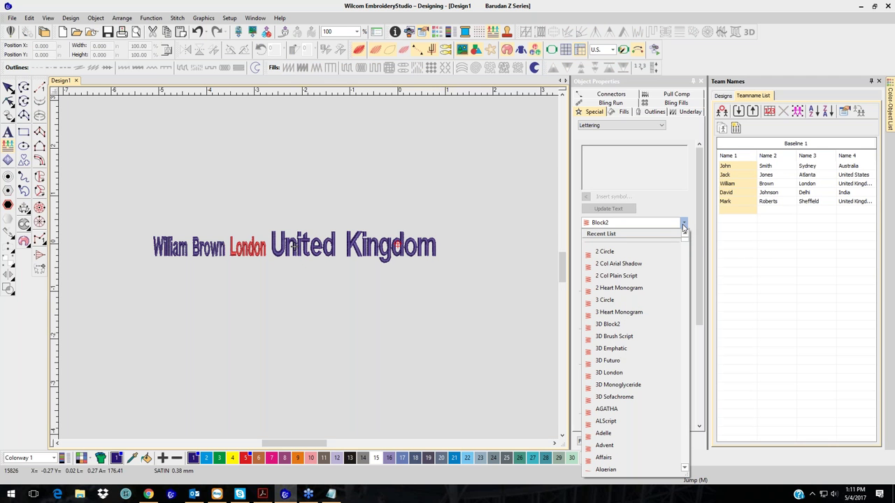
{"action": "left_click", "coordinate": [608, 434]}
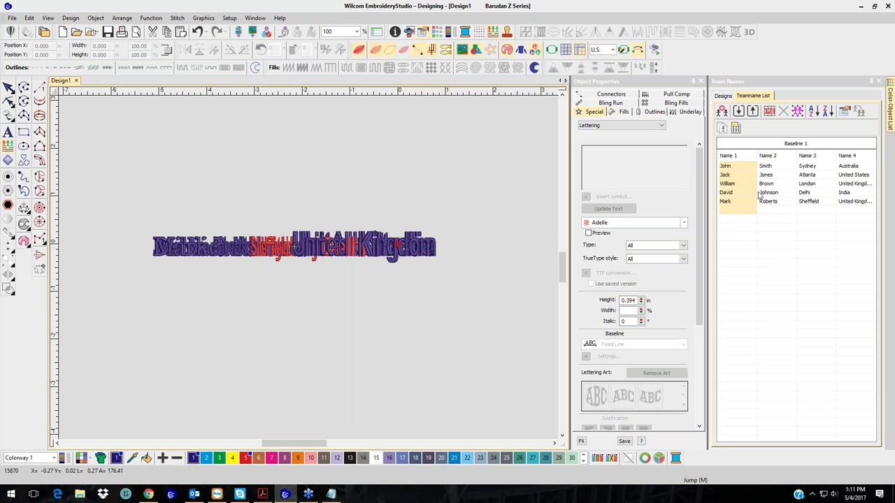
{"action": "left_click", "coordinate": [764, 166]}
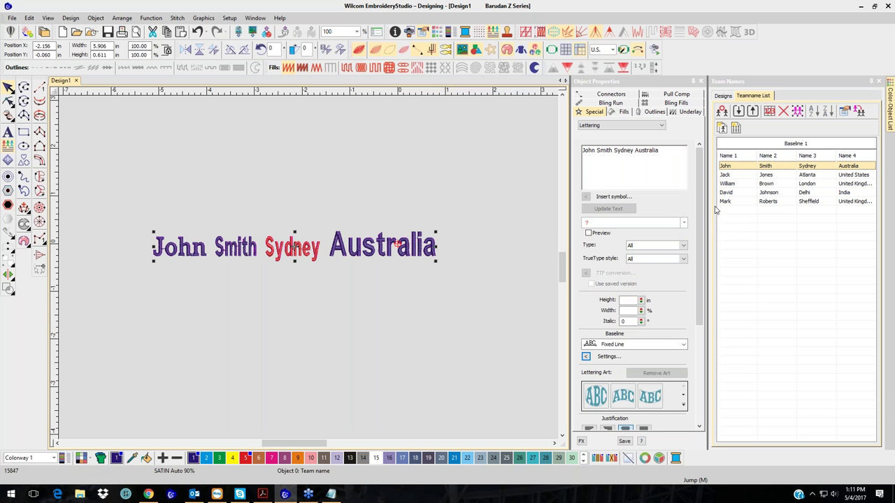
- View the second and third team entries individually to check the Adelle font, and clear the selection
{"action": "left_click", "coordinate": [785, 176]}
{"action": "left_click", "coordinate": [784, 185]}
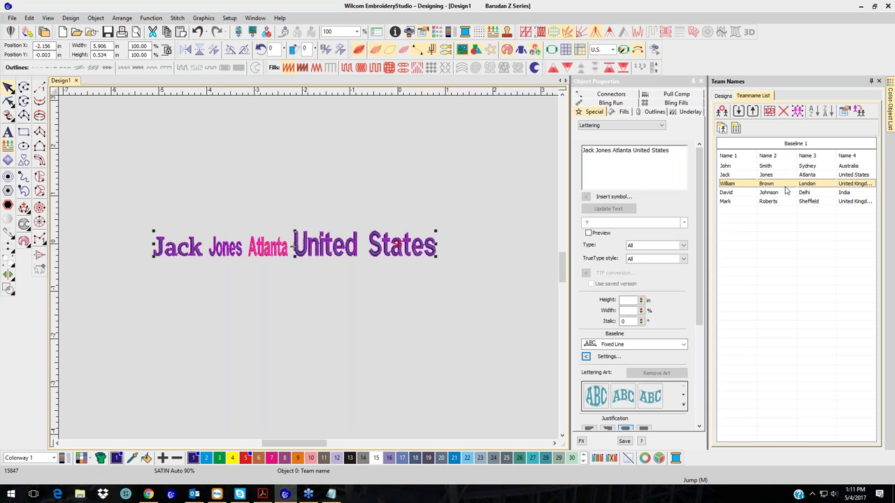
{"action": "left_click", "coordinate": [416, 331]}
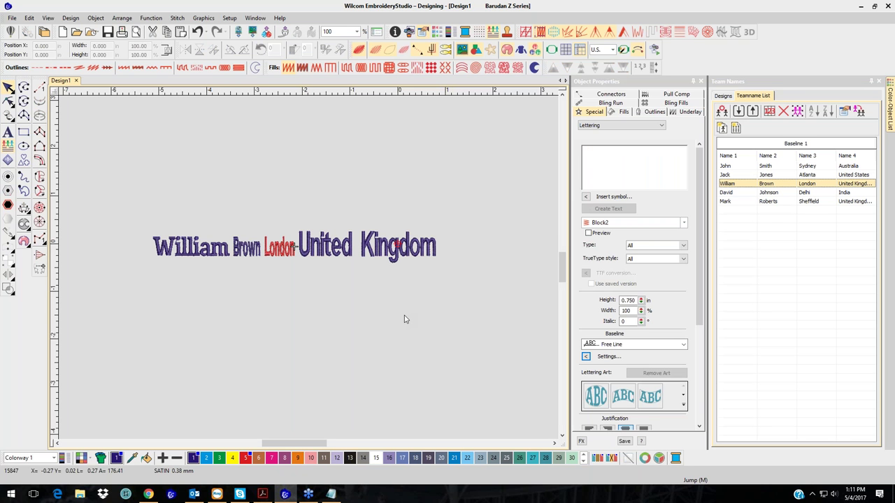
{"action": "left_click", "coordinate": [13, 19]}
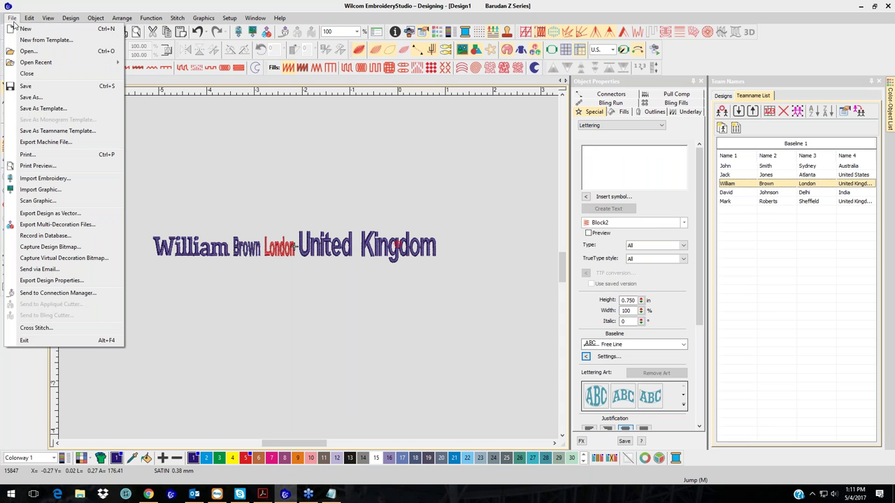
{"action": "left_click", "coordinate": [31, 97]}
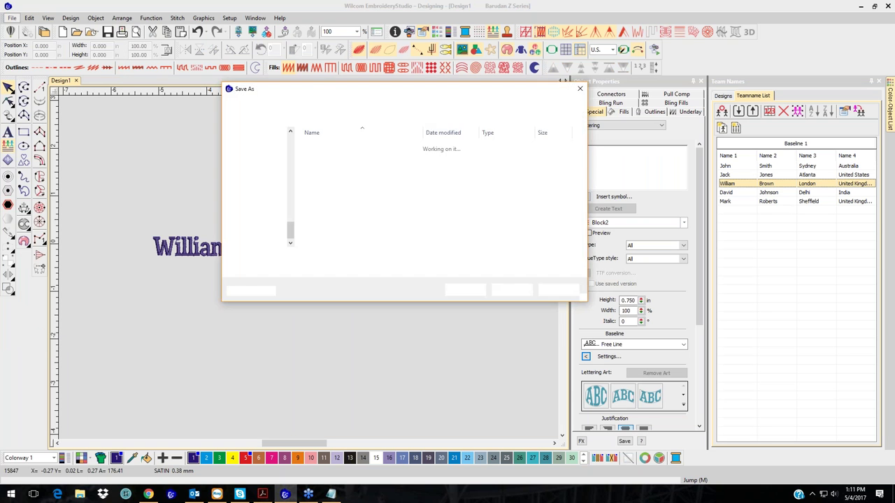
{"action": "left_click", "coordinate": [550, 293]}
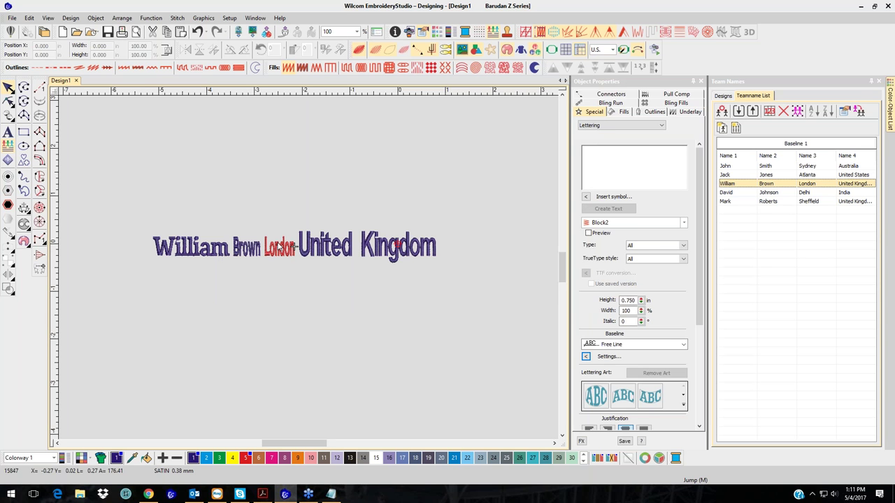
- Export the design to the Desktop as a Barudan machine file named Design1, storing team names only, with Stops
{"action": "left_click", "coordinate": [12, 18]}
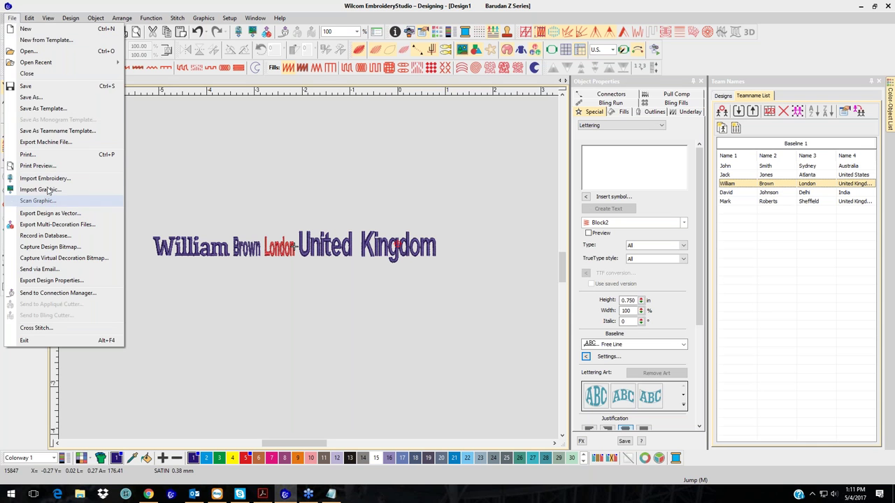
{"action": "left_click", "coordinate": [56, 154]}
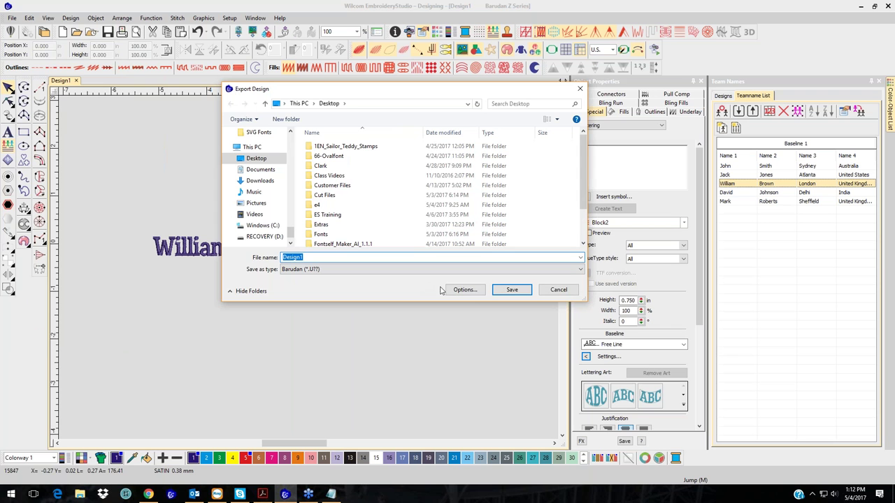
{"action": "left_click", "coordinate": [467, 291]}
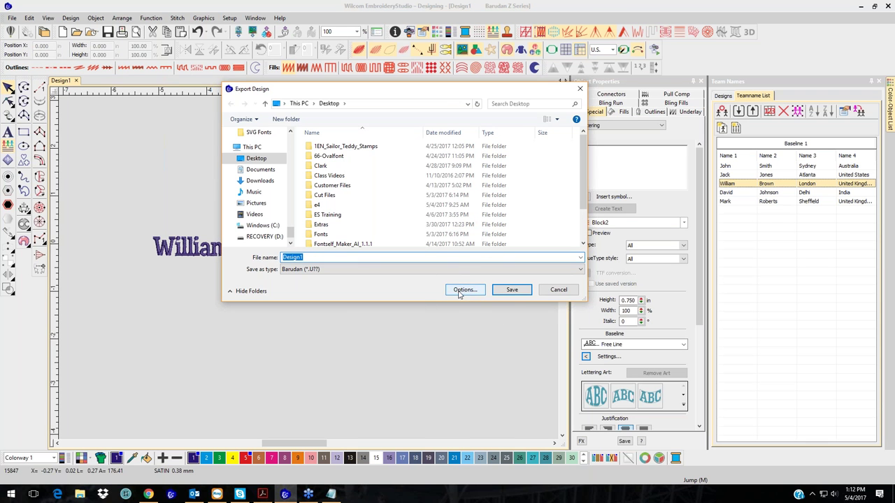
{"action": "left_click", "coordinate": [462, 291]}
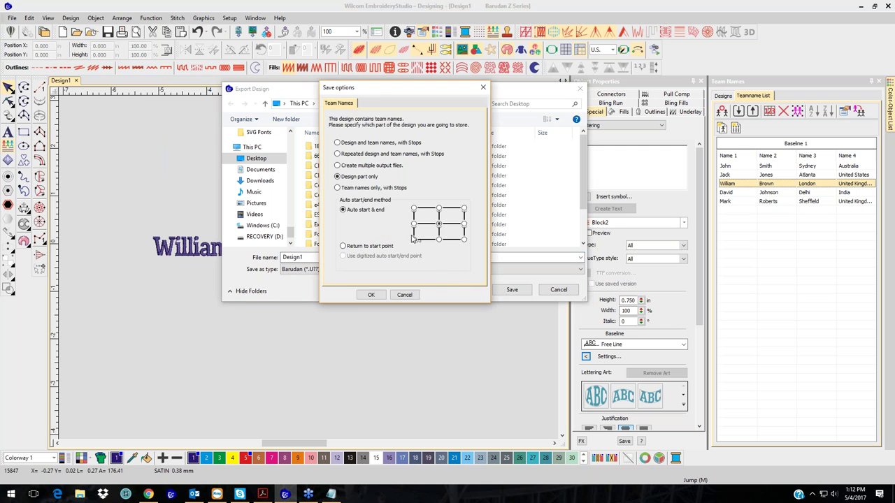
{"action": "left_click_drag", "start_coordinate": [381, 92], "coordinate": [401, 82]}
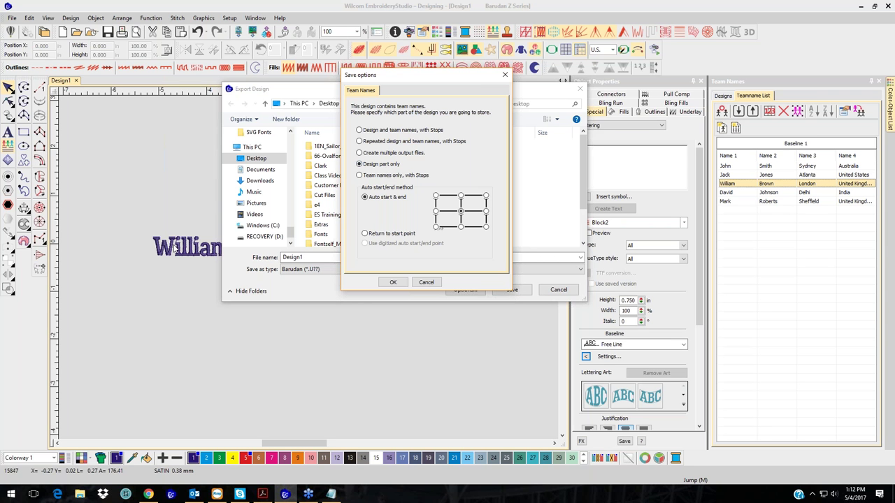
{"action": "left_click", "coordinate": [359, 175]}
{"action": "left_click", "coordinate": [394, 283]}
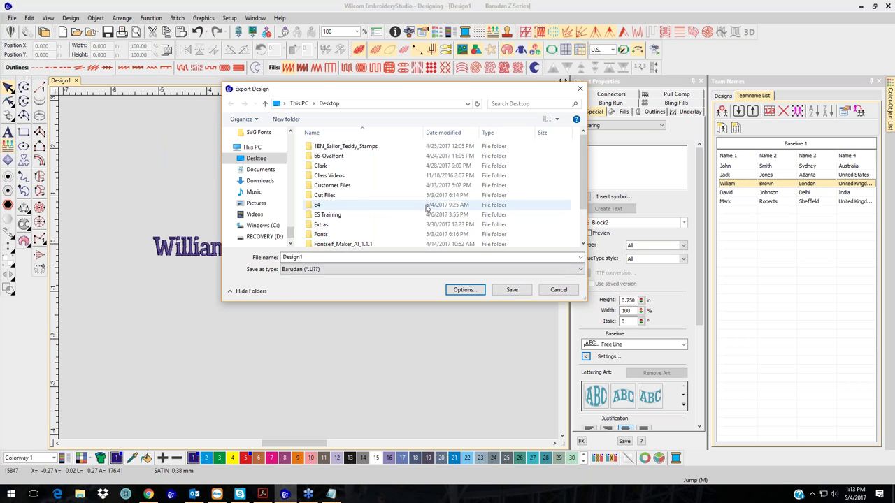
{"action": "left_click", "coordinate": [512, 291]}
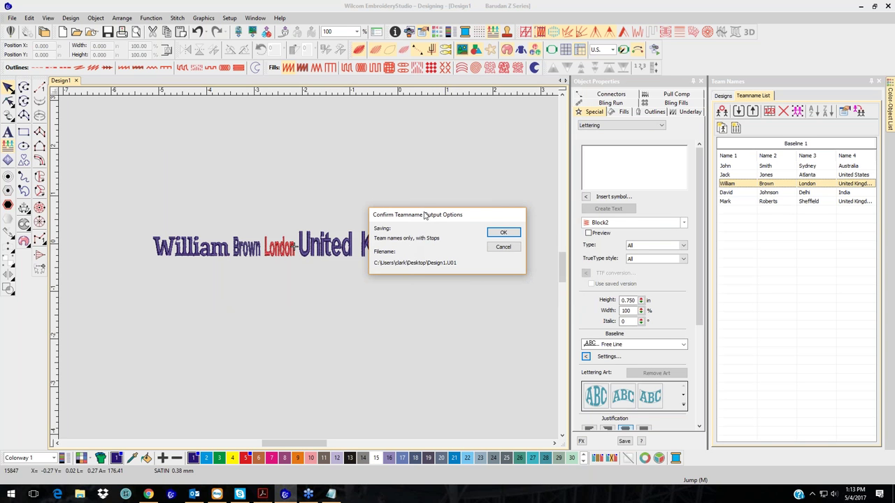
{"action": "left_click", "coordinate": [503, 234]}
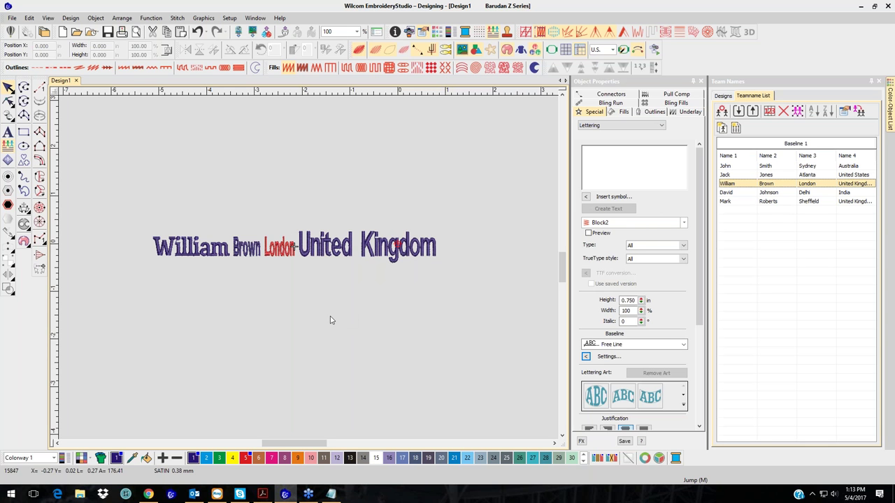
- Create a new blank design and open the recent design SOG.DST
{"action": "left_click", "coordinate": [62, 31]}
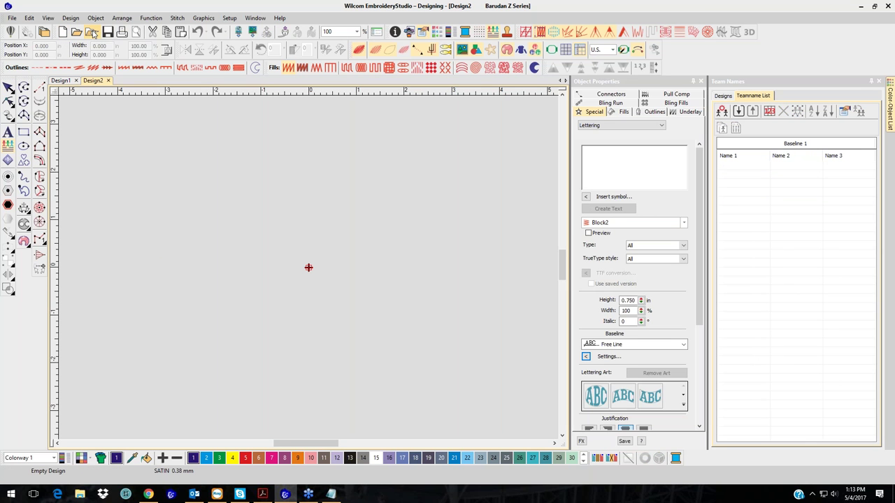
{"action": "left_click", "coordinate": [93, 32]}
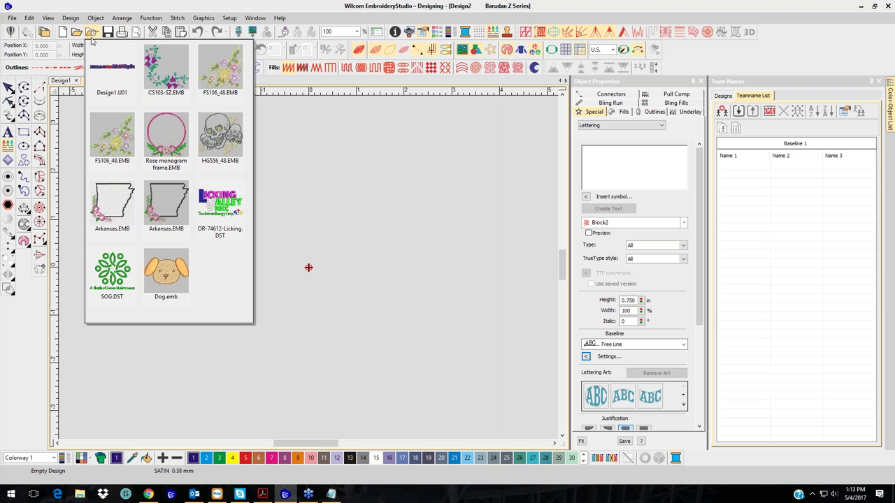
{"action": "left_click", "coordinate": [112, 272]}
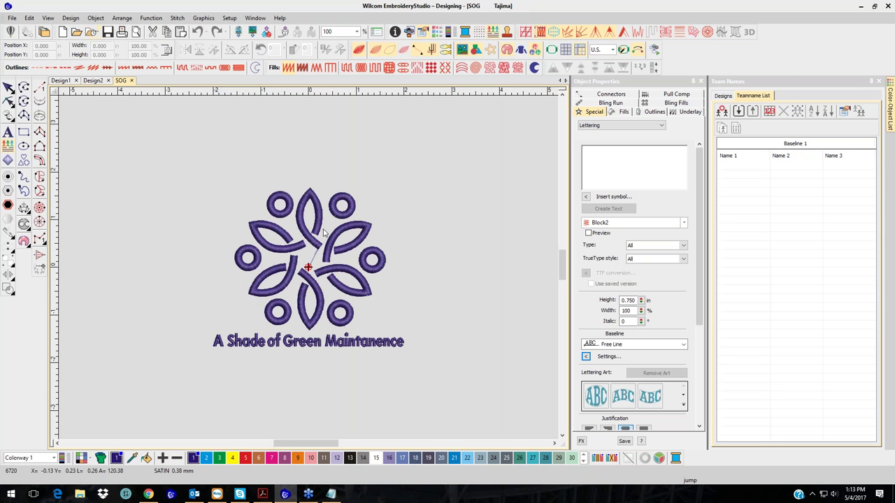
- Delete the "A Shade of Green Maintanence" lettering below the flower emblem
{"action": "left_click_drag", "start_coordinate": [189, 148], "coordinate": [416, 314]}
{"action": "left_click_drag", "start_coordinate": [189, 380], "coordinate": [424, 320]}
{"action": "key", "text": "Delete"}
- Set all emblem objects to trim after if the next connector exceeds 2.00 mm, and clear the selection
{"action": "left_click_drag", "start_coordinate": [183, 140], "coordinate": [404, 395]}
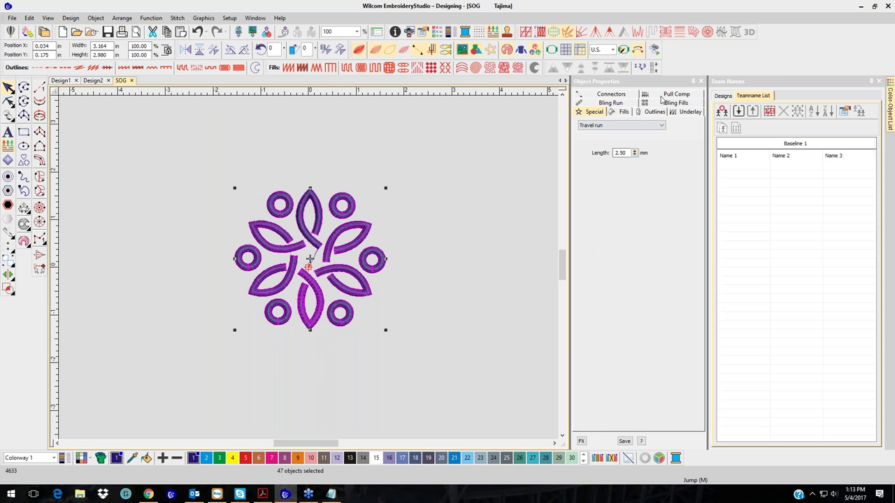
{"action": "left_click", "coordinate": [611, 95]}
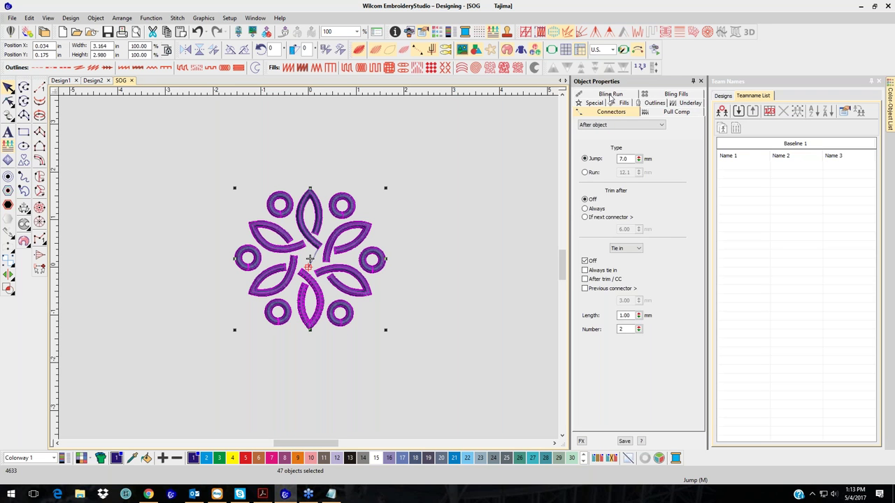
{"action": "left_click", "coordinate": [585, 217]}
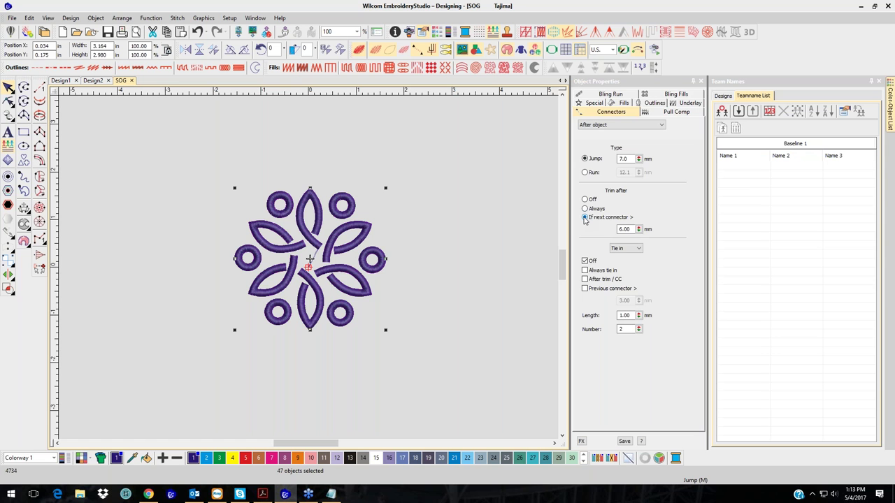
{"action": "key", "text": "Tab"}
{"action": "type", "text": "2"}
{"action": "key", "text": "Return"}
{"action": "left_click", "coordinate": [585, 208]}
{"action": "key", "text": "Tab"}
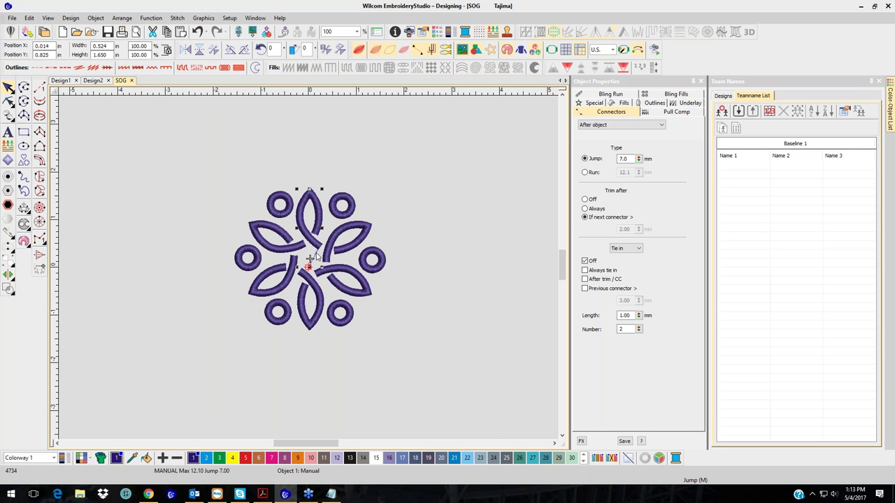
{"action": "key", "text": "Escape"}
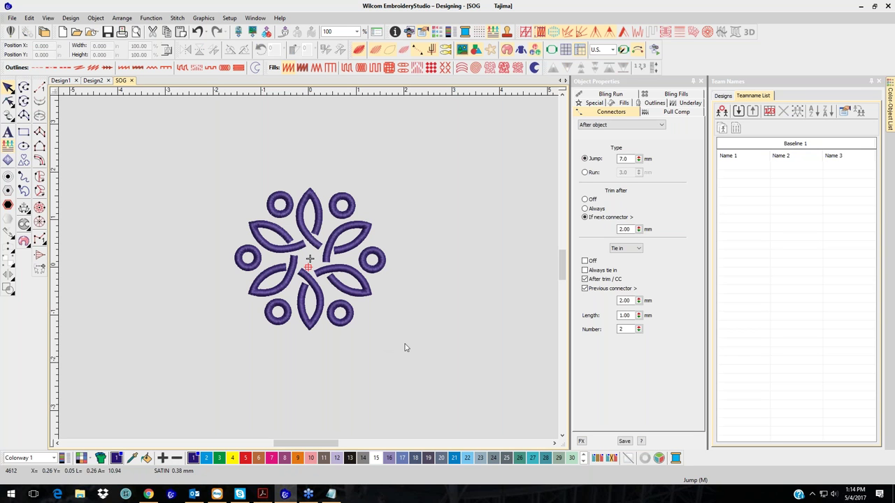
- Add all Sample Team members to the teamname list and reduce the name order to Name 1 and Name 2
{"action": "left_click", "coordinate": [722, 114]}
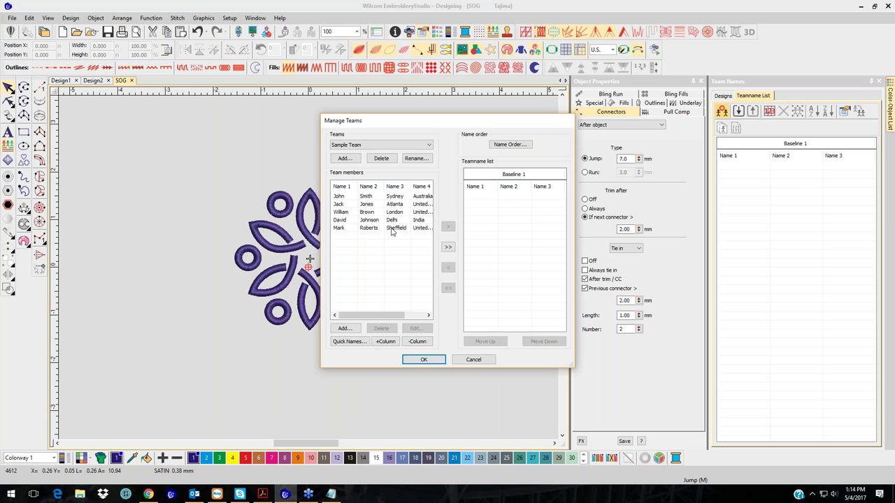
{"action": "left_click", "coordinate": [448, 248]}
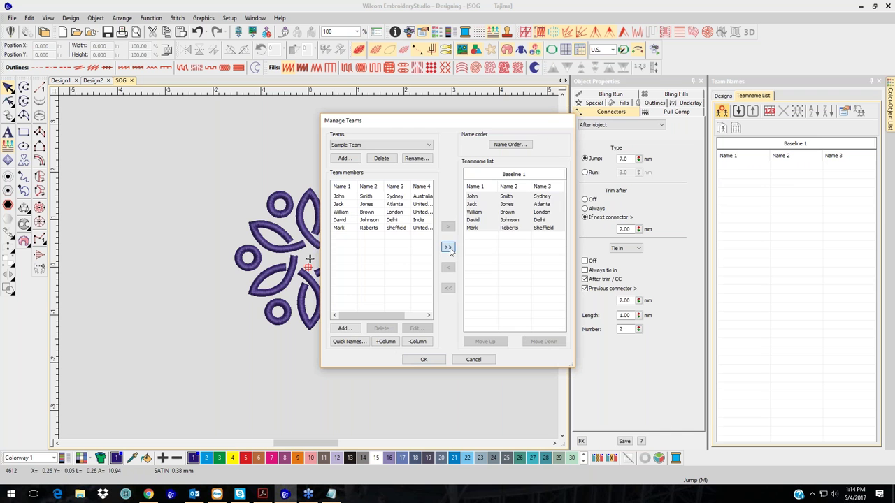
{"action": "left_click", "coordinate": [510, 145]}
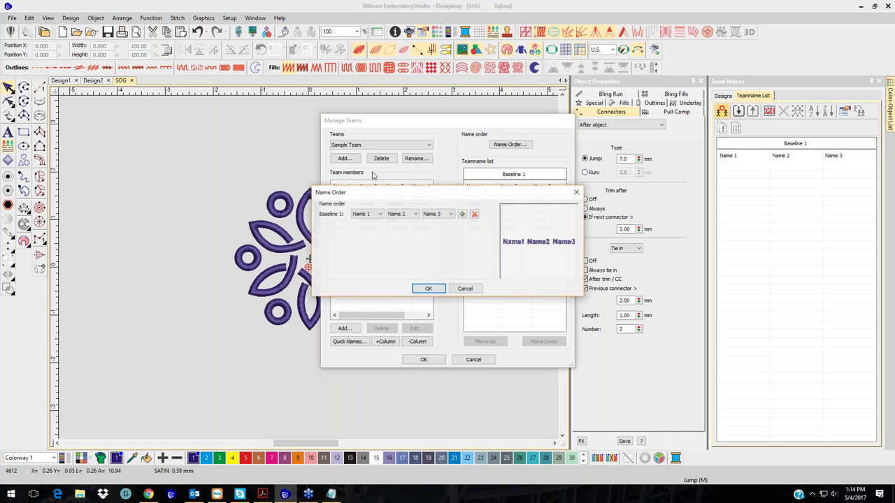
{"action": "left_click", "coordinate": [474, 215]}
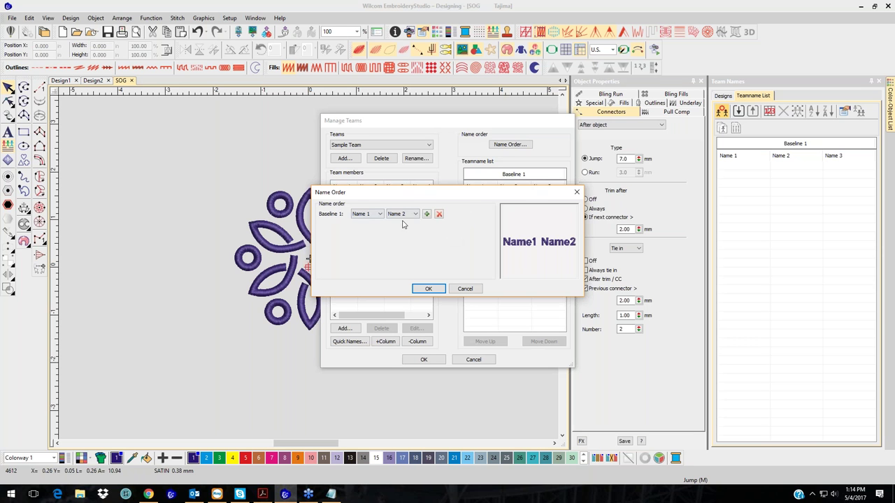
{"action": "left_click", "coordinate": [428, 290]}
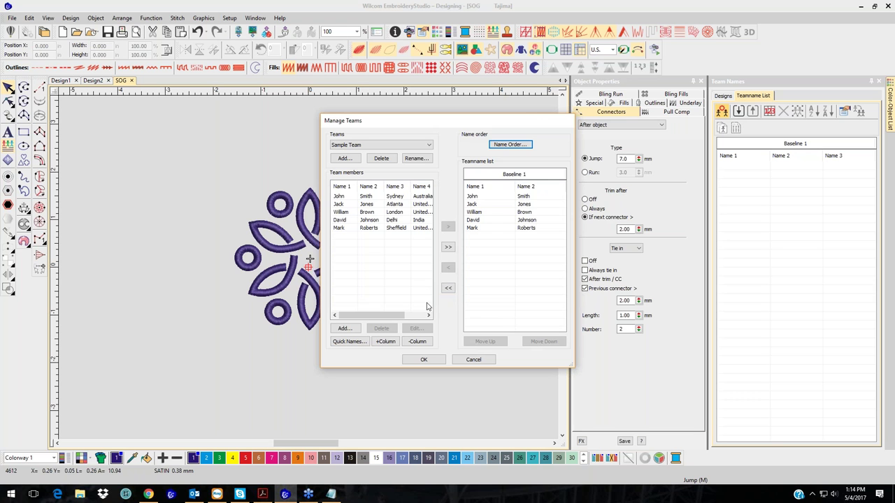
- Place the team names centered below the flower emblem and generate their stitches
{"action": "left_click", "coordinate": [423, 360]}
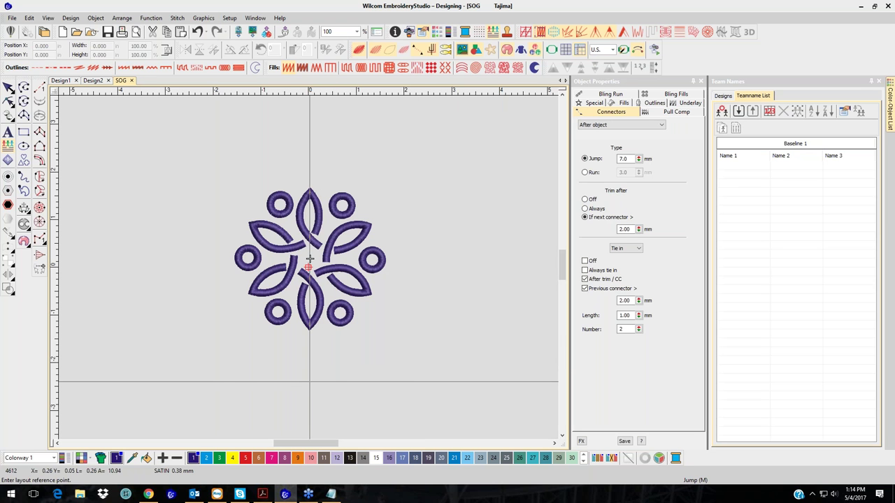
{"action": "left_click", "coordinate": [310, 382]}
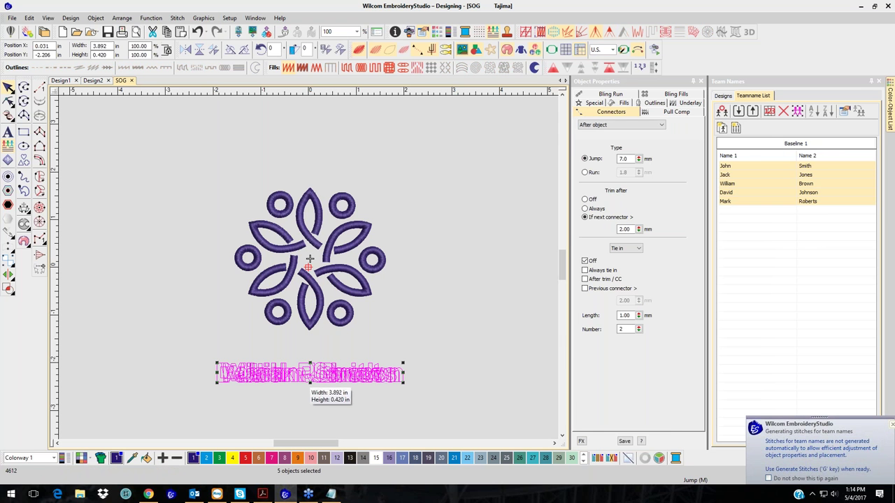
{"action": "left_click", "coordinate": [176, 17]}
{"action": "left_click", "coordinate": [186, 30]}
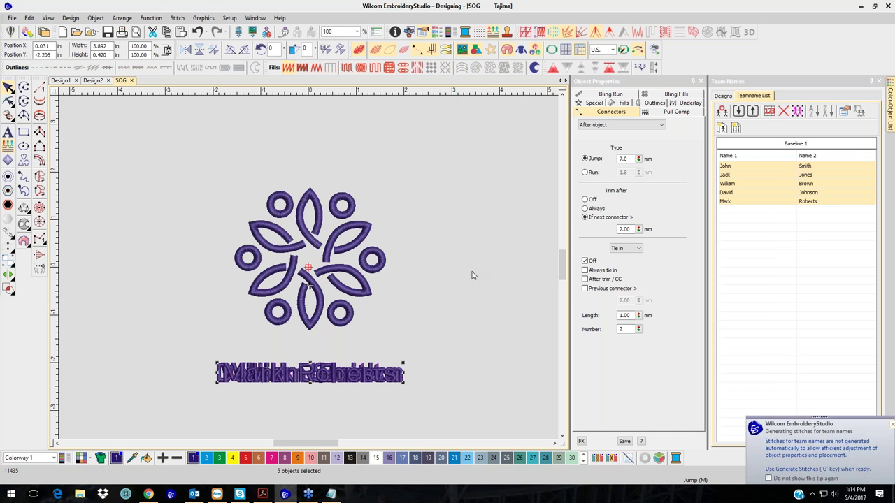
- Nudge the team names up close beneath the emblem, to a Y position of about -1.72 in, and color them yellow (color 4)
{"action": "key", "text": "Up"}
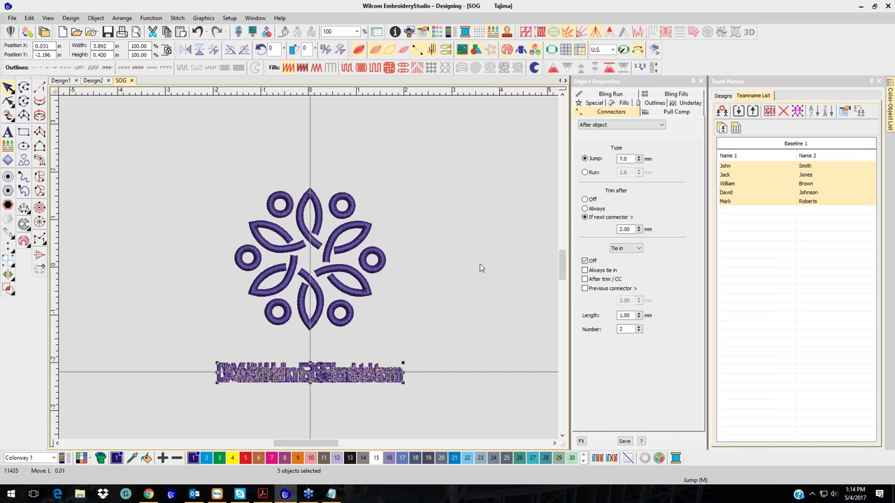
{"action": "key", "text": "Up"}
{"action": "key", "text": "Up"}
{"action": "key", "text": "Up"}
{"action": "key", "text": "Up"}
{"action": "key", "text": "Up"}
{"action": "key", "text": "Up"}
{"action": "key", "text": "Up"}
{"action": "key", "text": "Up"}
{"action": "key", "text": "Up"}
{"action": "key", "text": "Up"}
{"action": "key", "text": "Up"}
{"action": "key", "text": "Up"}
{"action": "key", "text": "Up"}
{"action": "key", "text": "Up"}
{"action": "key", "text": "Up"}
{"action": "key", "text": "Up"}
{"action": "key", "text": "Up"}
{"action": "key", "text": "Up"}
{"action": "key", "text": "Up"}
{"action": "key", "text": "Up"}
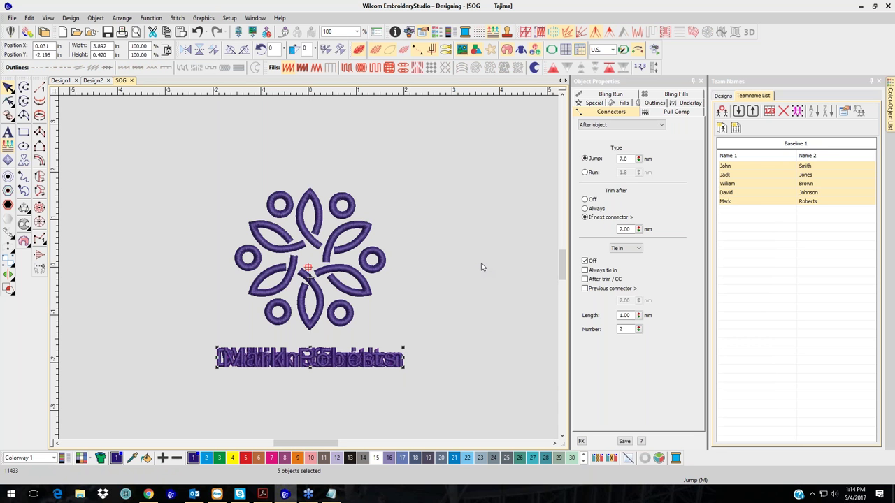
{"action": "key", "text": "Up"}
{"action": "key", "text": "Up"}
{"action": "key", "text": "Up"}
{"action": "key", "text": "Up"}
{"action": "key", "text": "Up"}
{"action": "key", "text": "Up"}
{"action": "key", "text": "Up"}
{"action": "key", "text": "Up"}
{"action": "key", "text": "Up"}
{"action": "key", "text": "Up"}
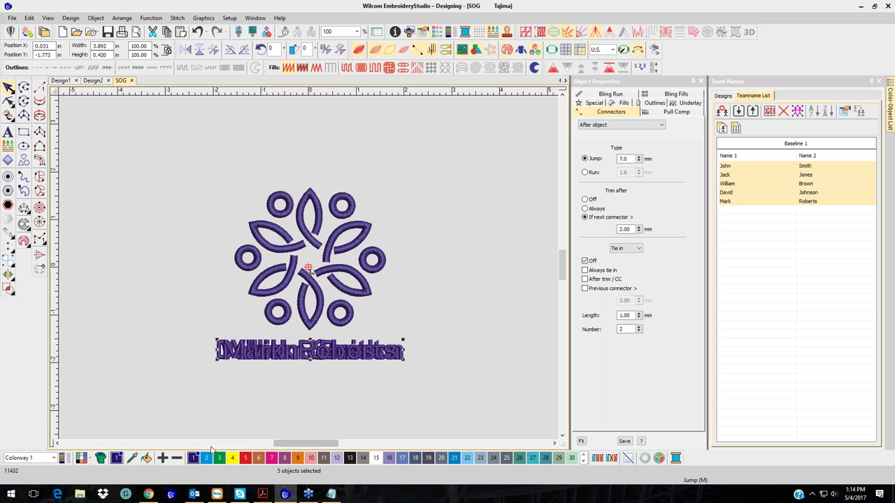
{"action": "left_click", "coordinate": [232, 458]}
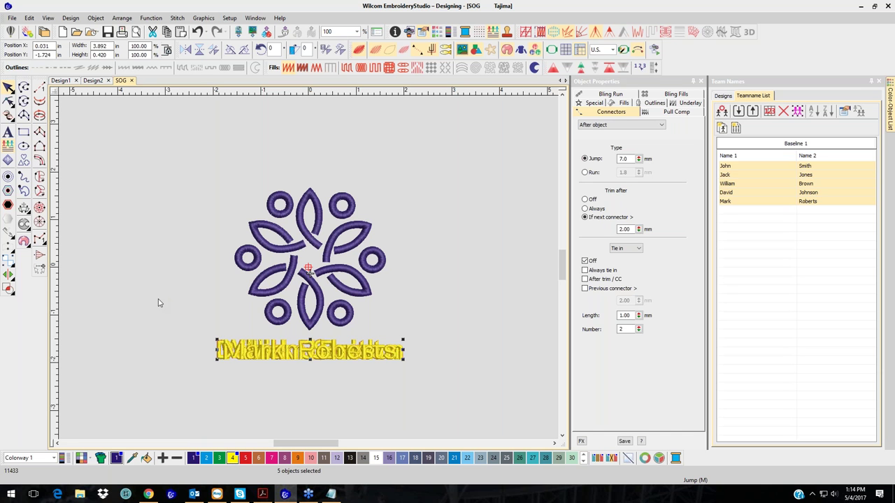
- View the first four team entries individually beneath the emblem, ending on the empty row of the list
{"action": "left_click", "coordinate": [782, 167]}
{"action": "left_click", "coordinate": [782, 175]}
{"action": "left_click", "coordinate": [784, 184]}
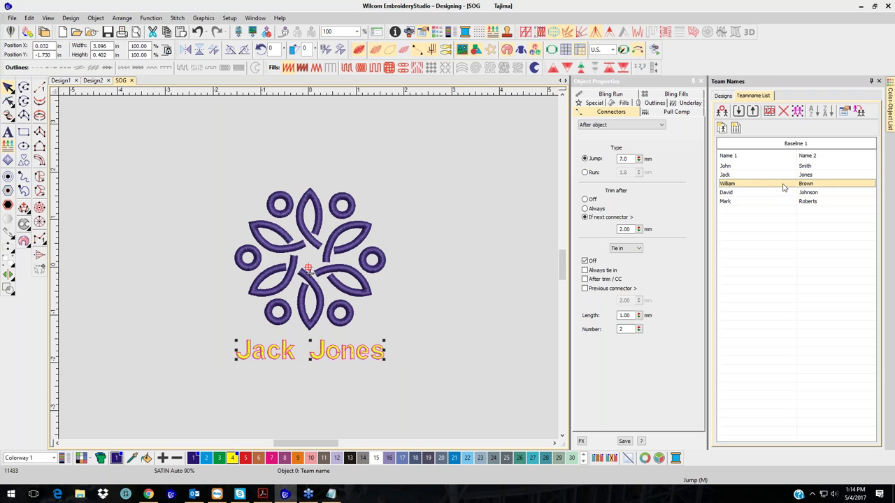
{"action": "left_click", "coordinate": [784, 193]}
{"action": "left_click", "coordinate": [782, 209]}
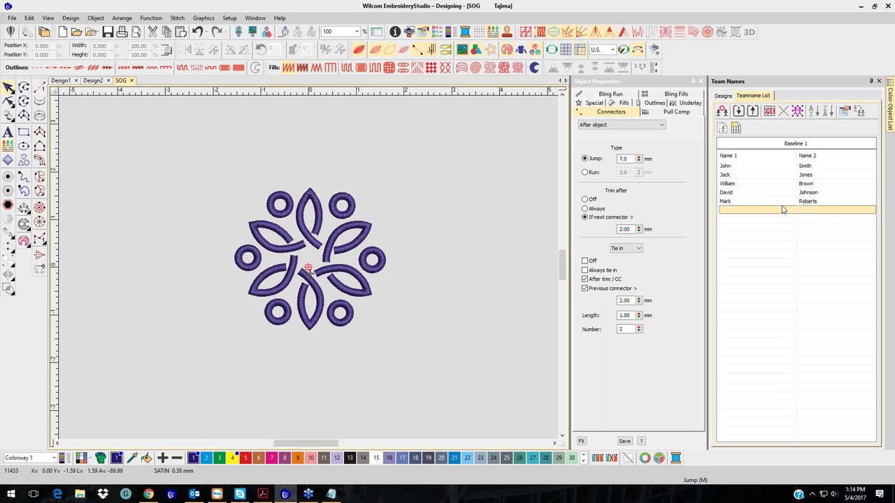
- View the last team entry beneath the emblem, and check how the emblem's pieces select, one at a time and as a whole
{"action": "left_click", "coordinate": [783, 201]}
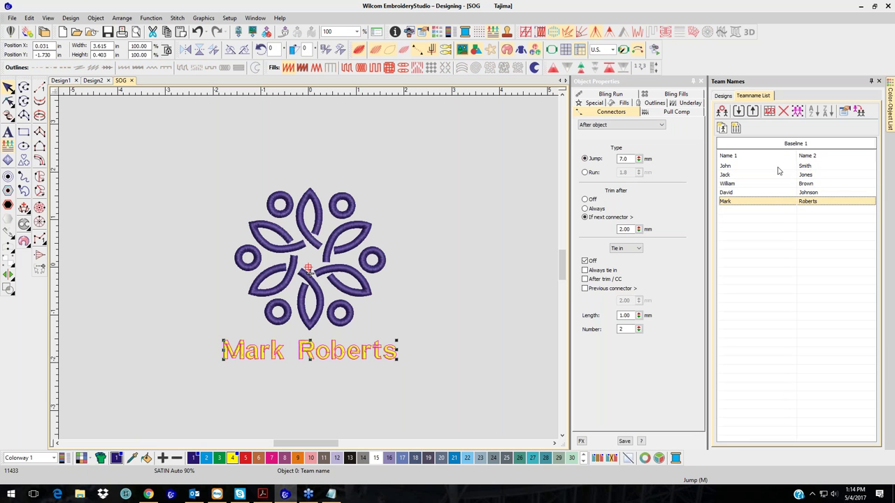
{"action": "left_click", "coordinate": [727, 155]}
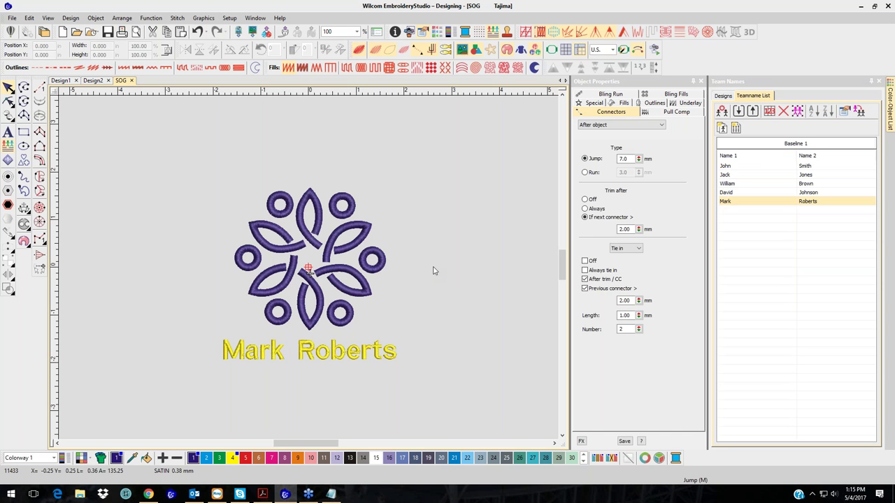
{"action": "left_click", "coordinate": [323, 217]}
{"action": "left_click", "coordinate": [341, 215]}
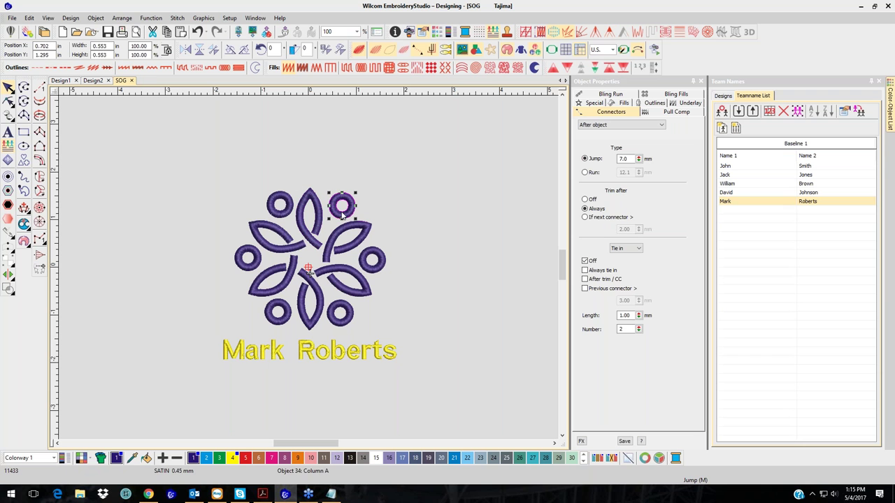
{"action": "left_click", "coordinate": [348, 269]}
{"action": "key", "text": "Escape"}
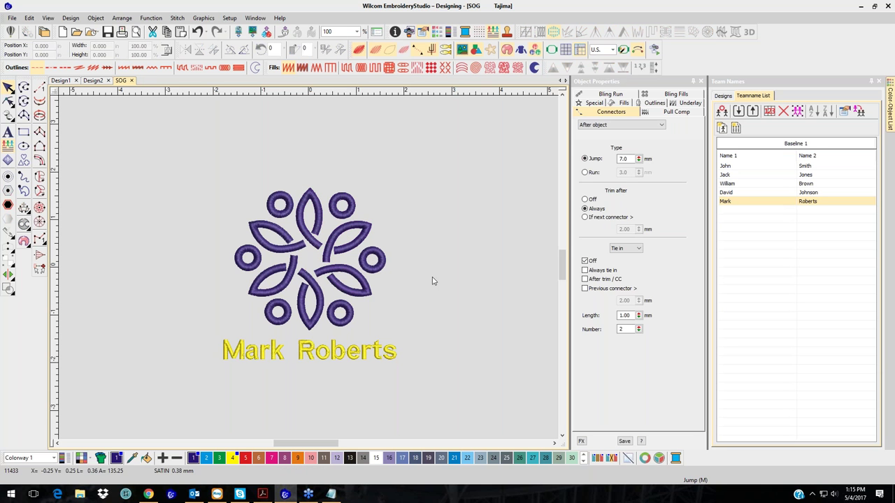
{"action": "left_click_drag", "start_coordinate": [202, 171], "coordinate": [449, 342]}
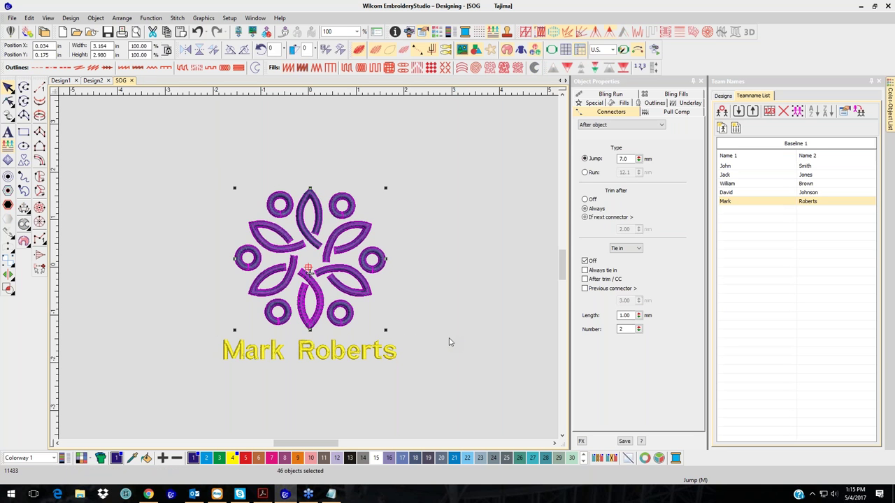
{"action": "key", "text": "Escape"}
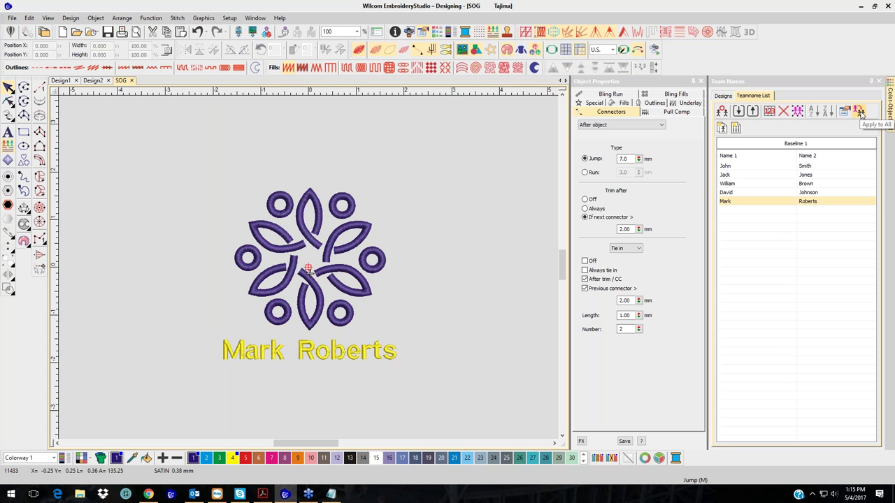
- Apply all team entries to the design and align them with the flower emblem on their vertical centers
{"action": "left_click", "coordinate": [858, 111]}
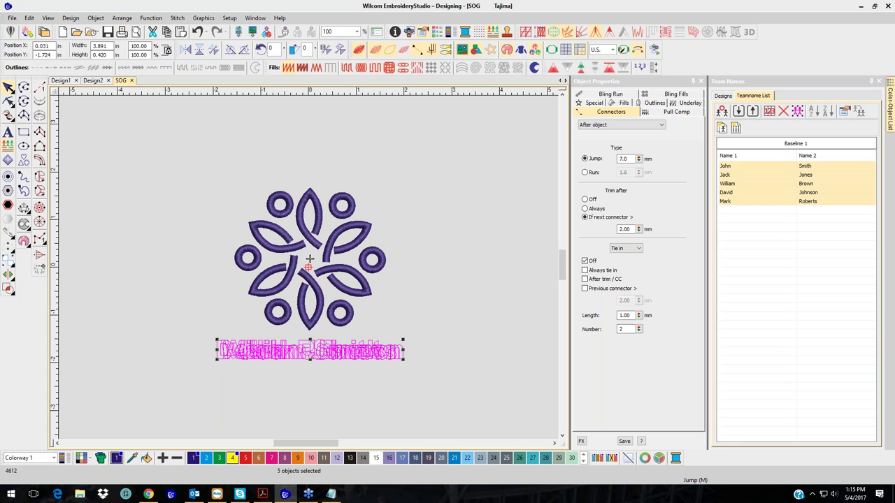
{"action": "left_click", "coordinate": [321, 224], "text": "ctrl"}
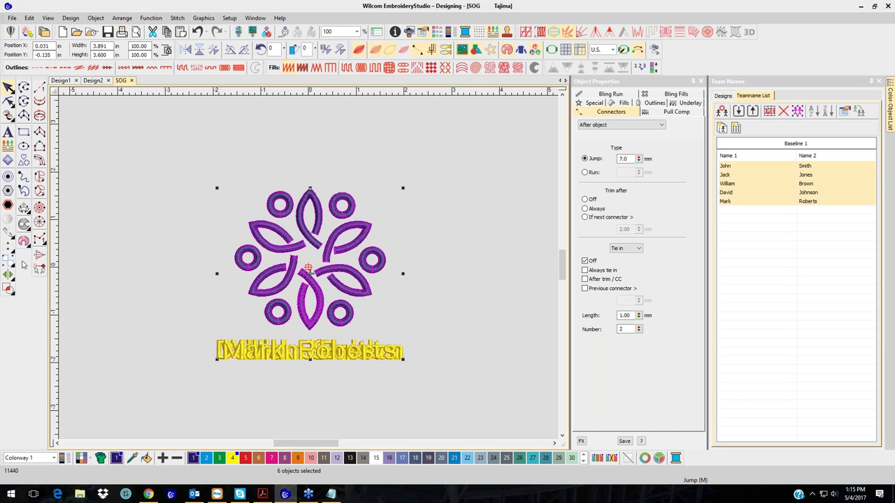
{"action": "mouse_move", "coordinate": [14, 269]}
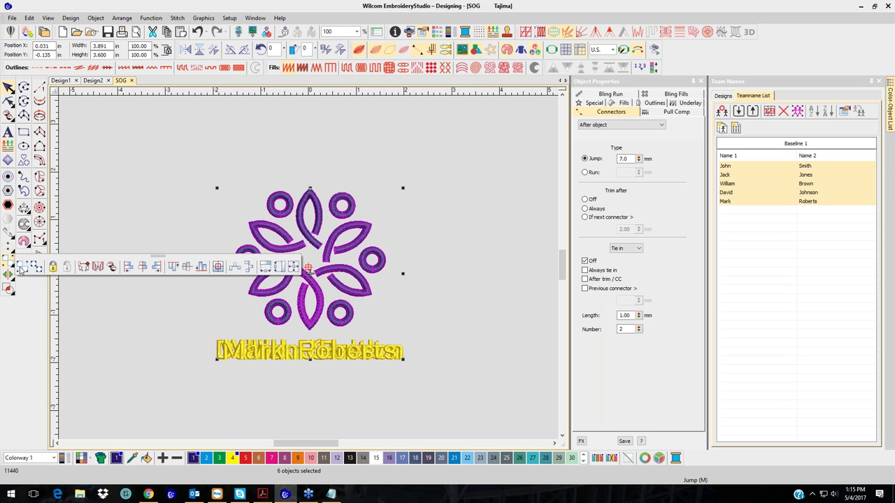
{"action": "left_click", "coordinate": [144, 270]}
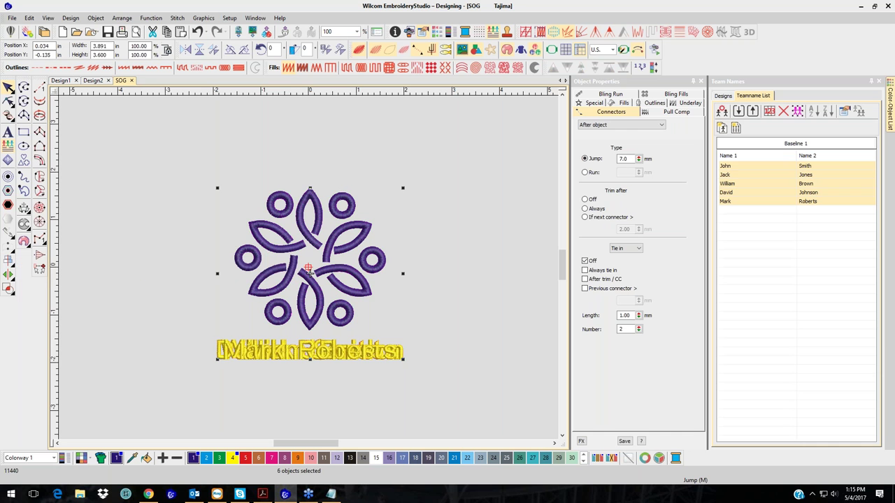
{"action": "left_click", "coordinate": [171, 353]}
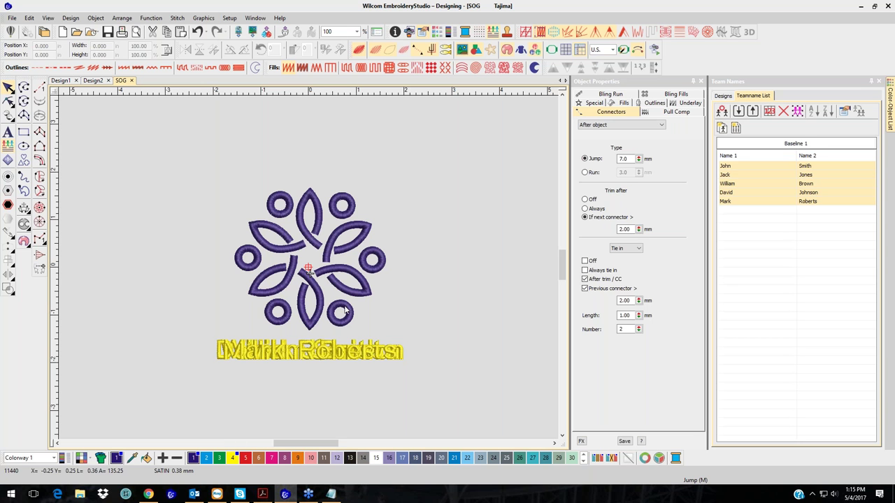
- Review the team name save options for exporting the design as a machine file, without exporting it
{"action": "left_click", "coordinate": [12, 18]}
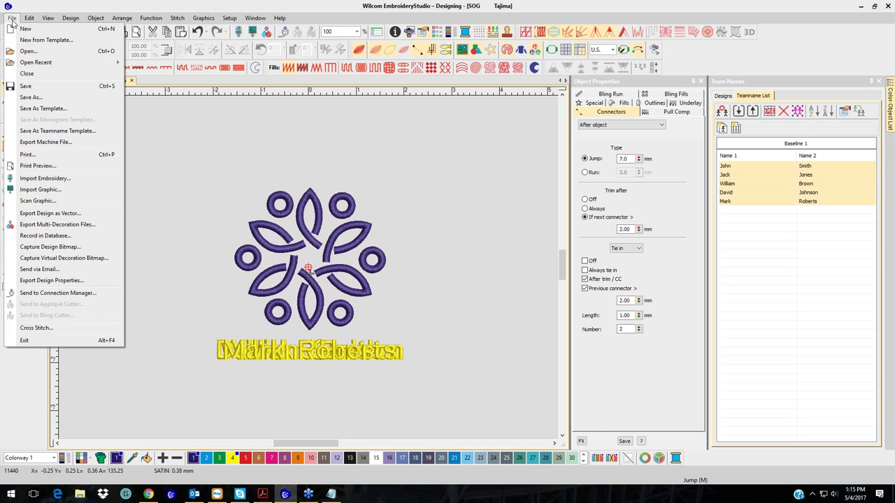
{"action": "left_click", "coordinate": [45, 142]}
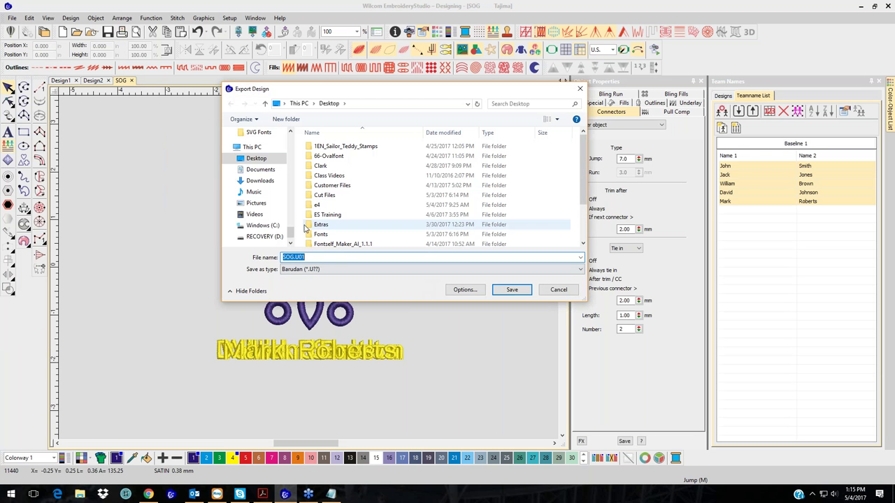
{"action": "left_click", "coordinate": [467, 292]}
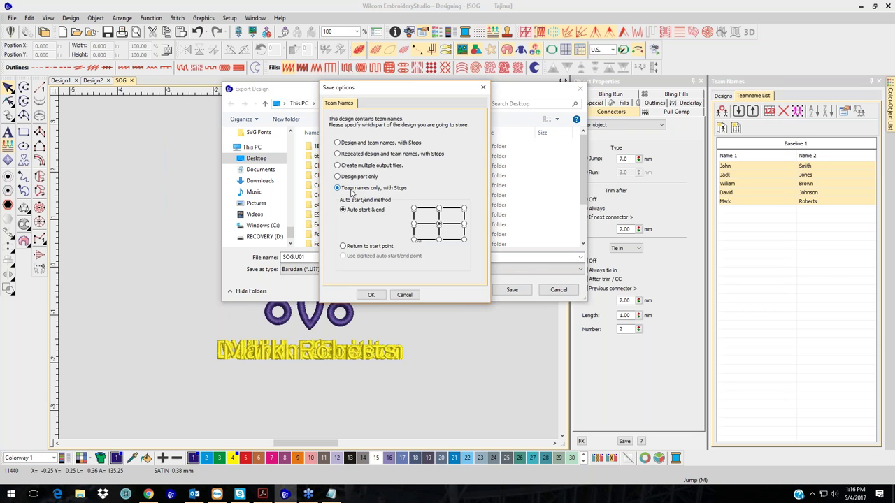
{"action": "left_click", "coordinate": [409, 294]}
{"action": "left_click_drag", "start_coordinate": [490, 92], "coordinate": [700, 70]}
{"action": "left_click", "coordinate": [673, 268]}
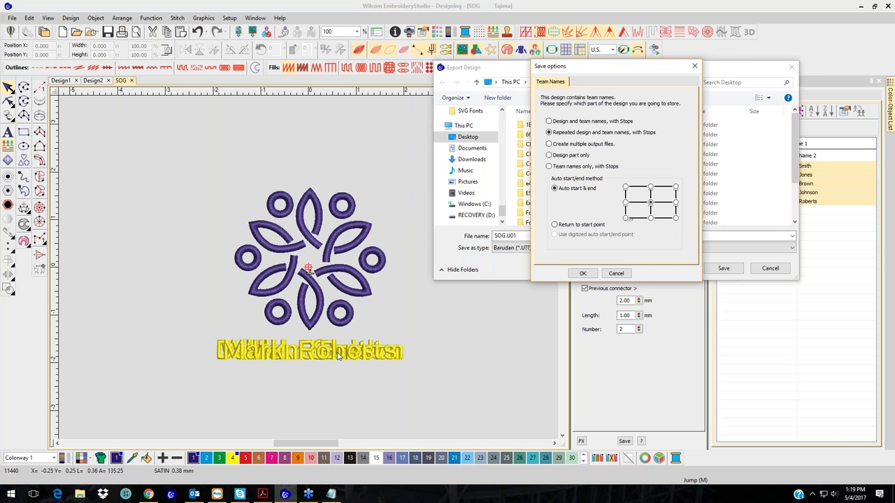
{"action": "left_click", "coordinate": [616, 274]}
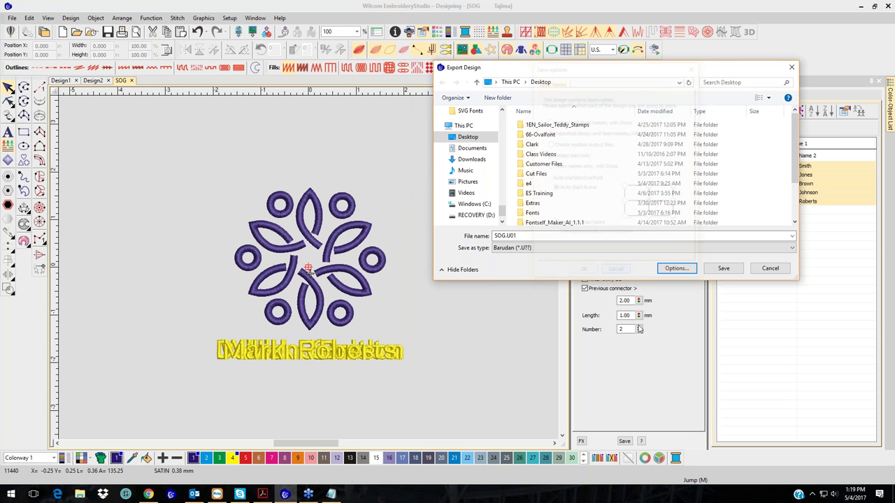
{"action": "left_click", "coordinate": [770, 270]}
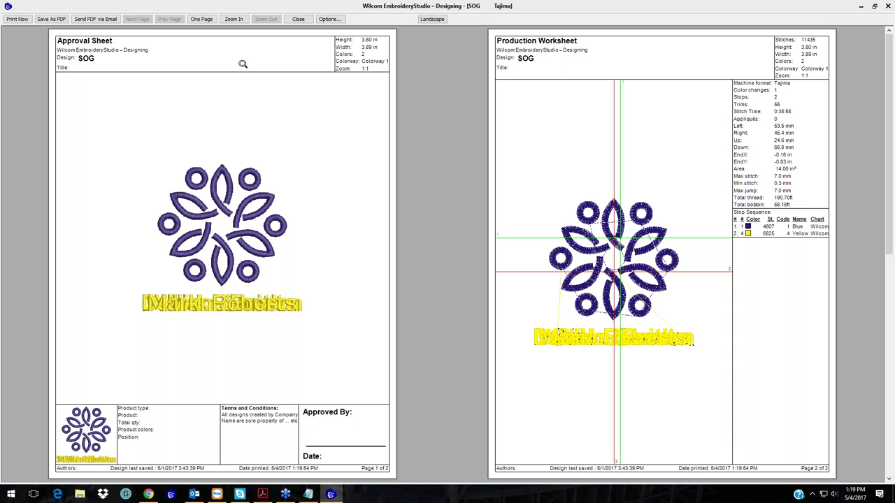
- Set the printout to include the Production Worksheet and Team members sheets, excluding the Approval Sheet
{"action": "left_click", "coordinate": [323, 19]}
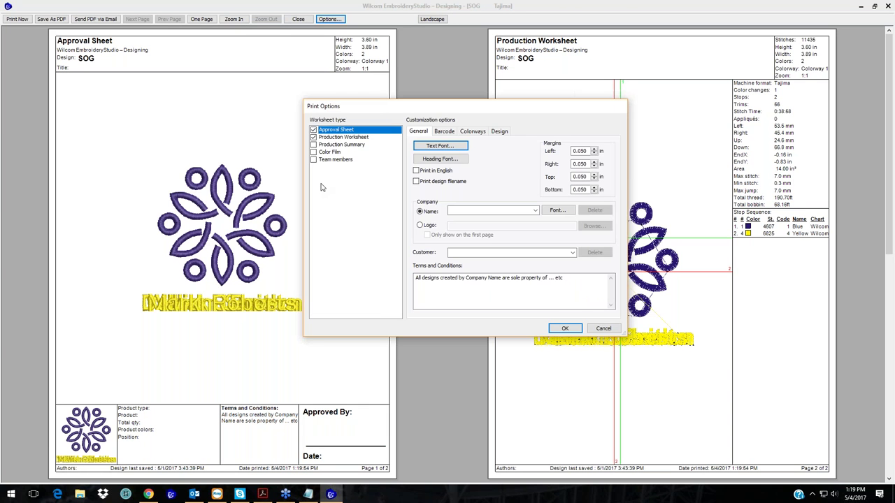
{"action": "left_click", "coordinate": [313, 130]}
{"action": "left_click", "coordinate": [314, 159]}
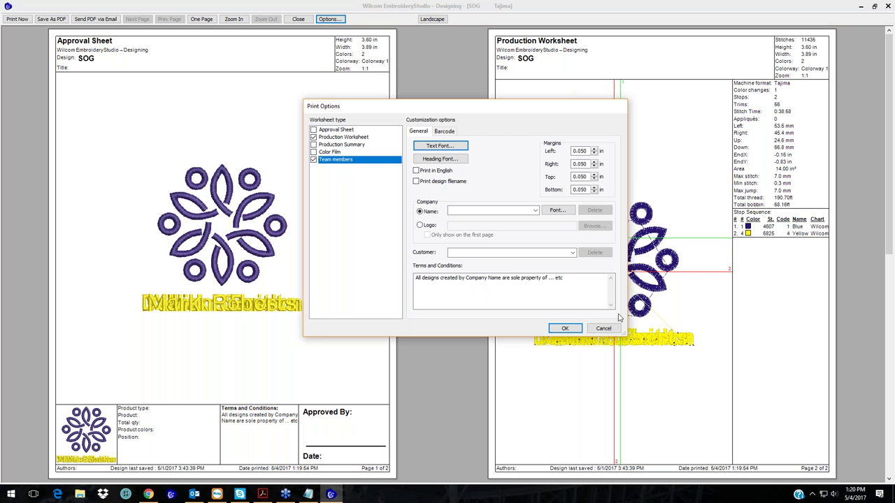
{"action": "left_click", "coordinate": [565, 329]}
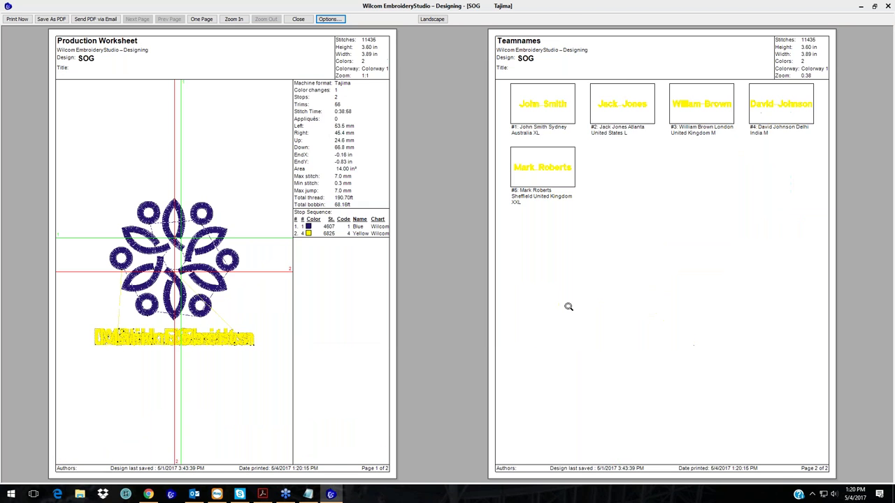
- Examine the Teamnames worksheet up close and leave the print preview
{"action": "left_click", "coordinate": [629, 119]}
{"action": "left_click", "coordinate": [409, 119]}
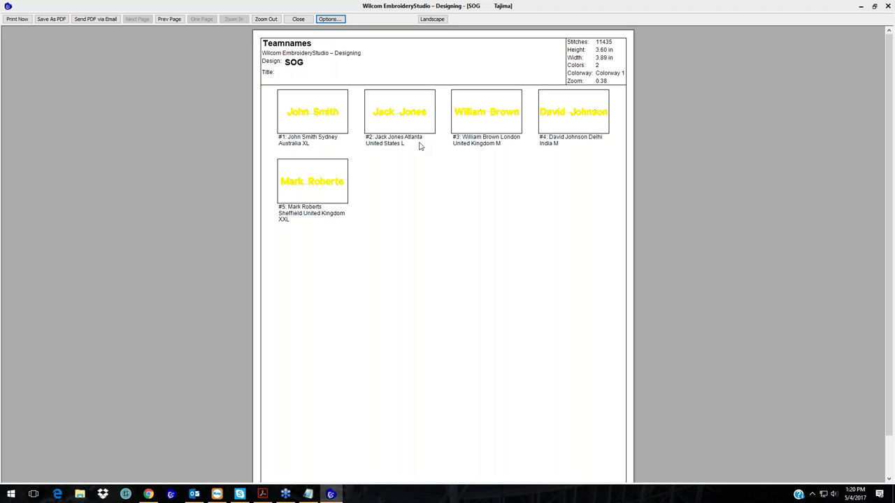
{"action": "left_click", "coordinate": [330, 19]}
{"action": "left_click", "coordinate": [604, 330]}
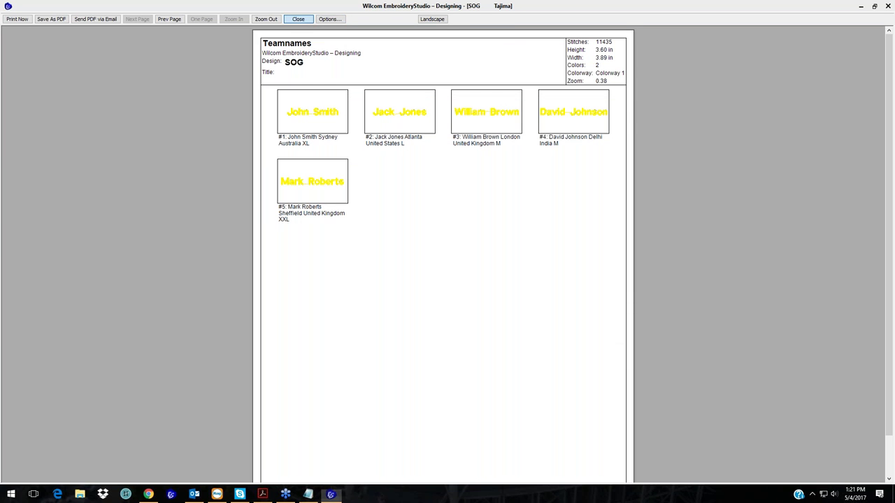
{"action": "left_click", "coordinate": [298, 19]}
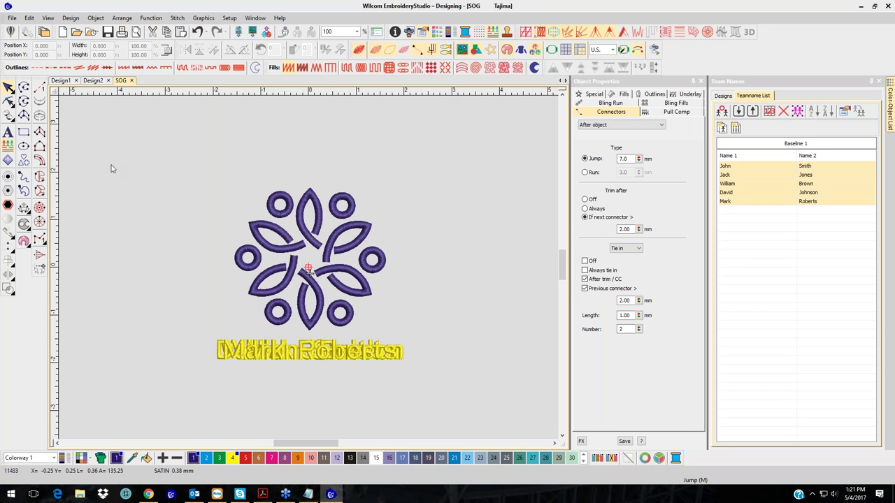
- Draw a rectangle about 4.5 in wide and 4.1 in high around the emblem and team names, stitched as a Run outline
{"action": "left_click", "coordinate": [24, 131]}
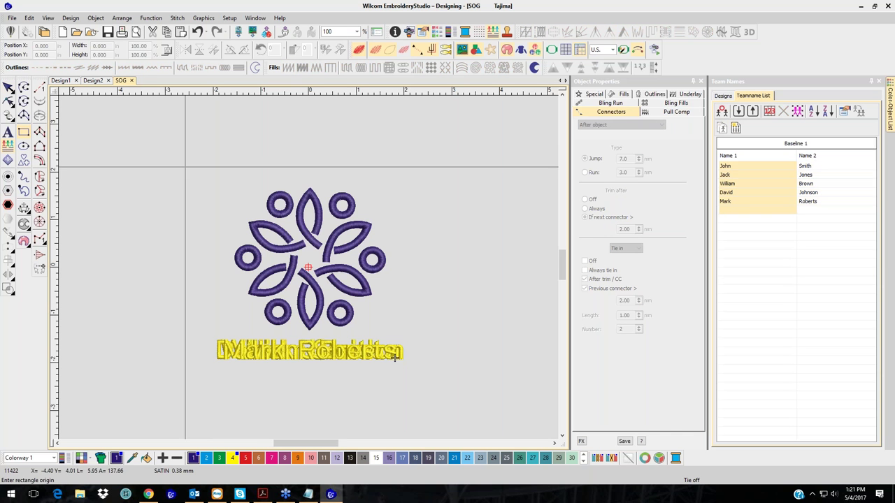
{"action": "left_click", "coordinate": [202, 179]}
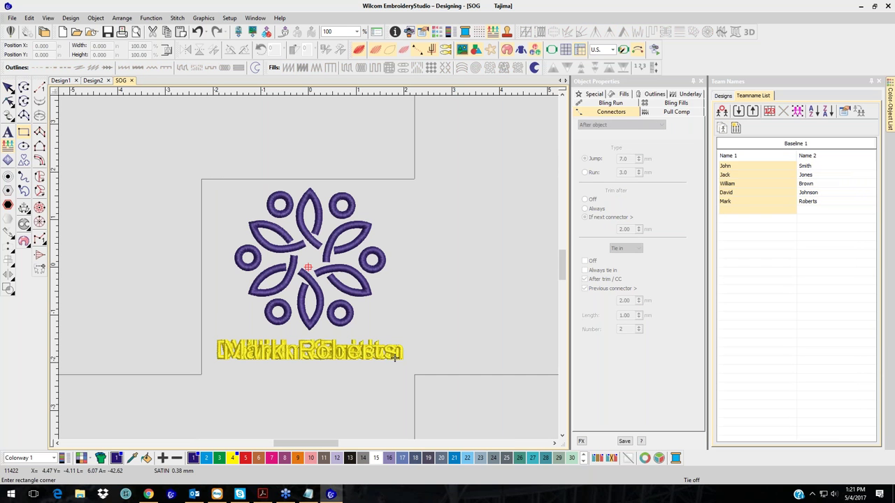
{"action": "left_click", "coordinate": [416, 375]}
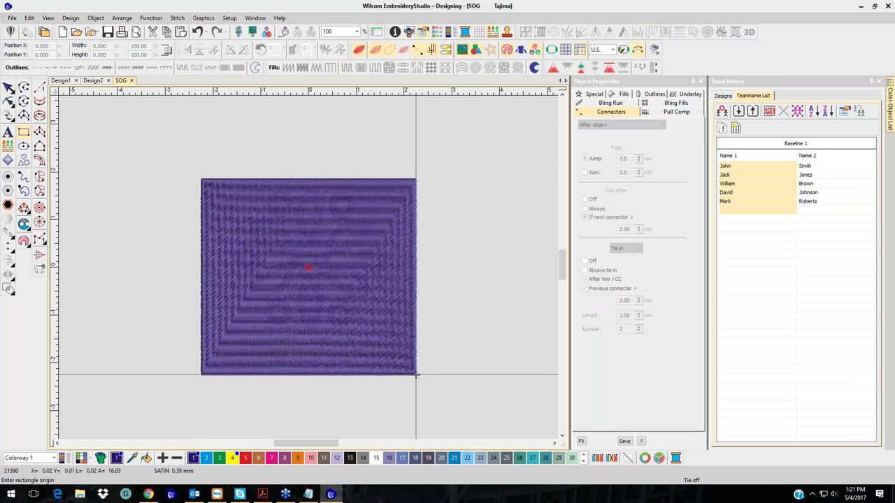
{"action": "key", "text": "Escape"}
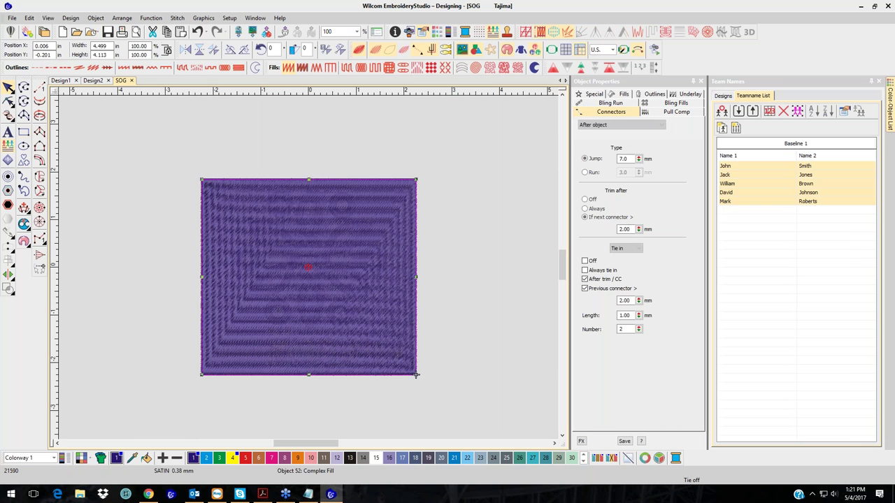
{"action": "left_click", "coordinate": [38, 67]}
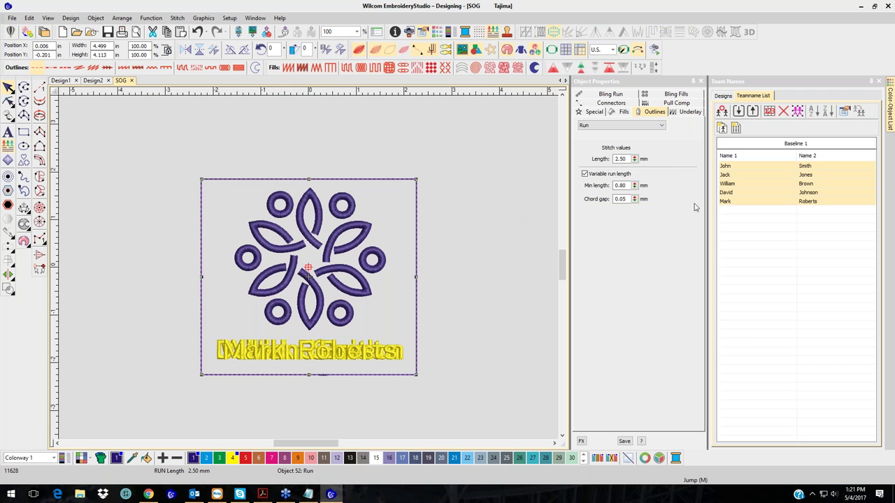
{"action": "key", "text": "Escape"}
- Move the rectangle outline to the start of the stitching sequence and check its place in the color-object order
{"action": "mouse_move", "coordinate": [889, 104]}
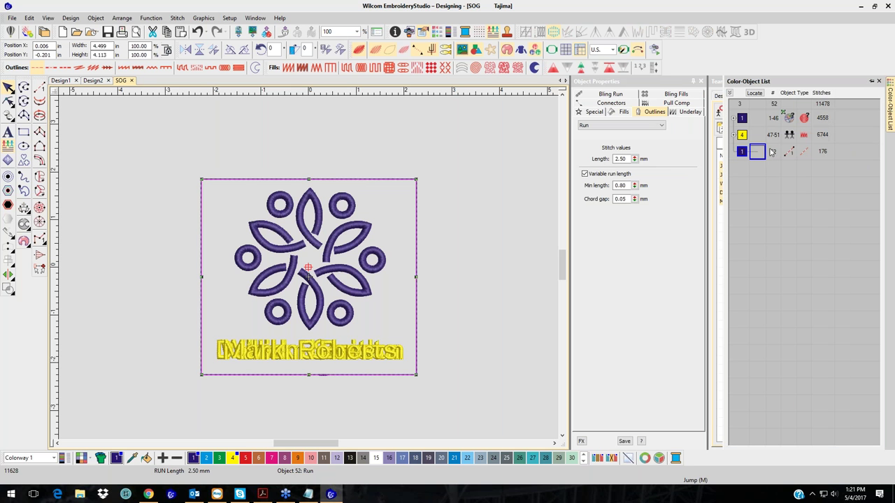
{"action": "left_click", "coordinate": [609, 68]}
{"action": "left_click", "coordinate": [378, 131]}
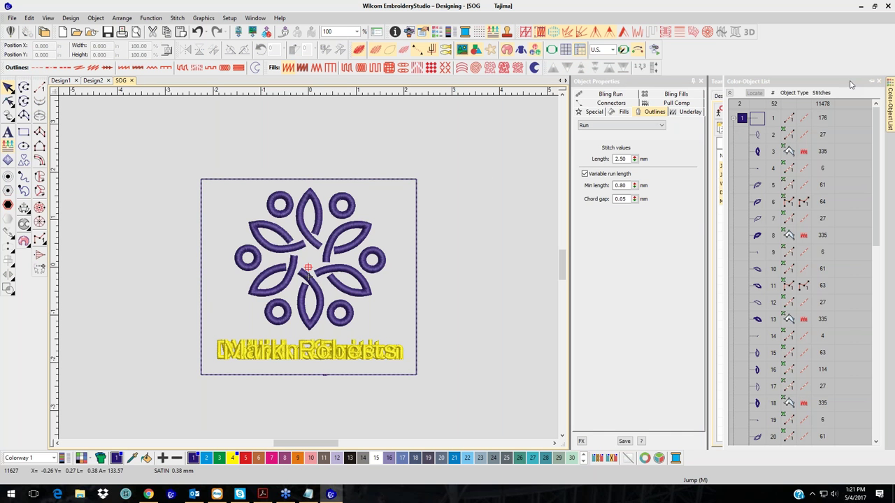
{"action": "left_click", "coordinate": [870, 82]}
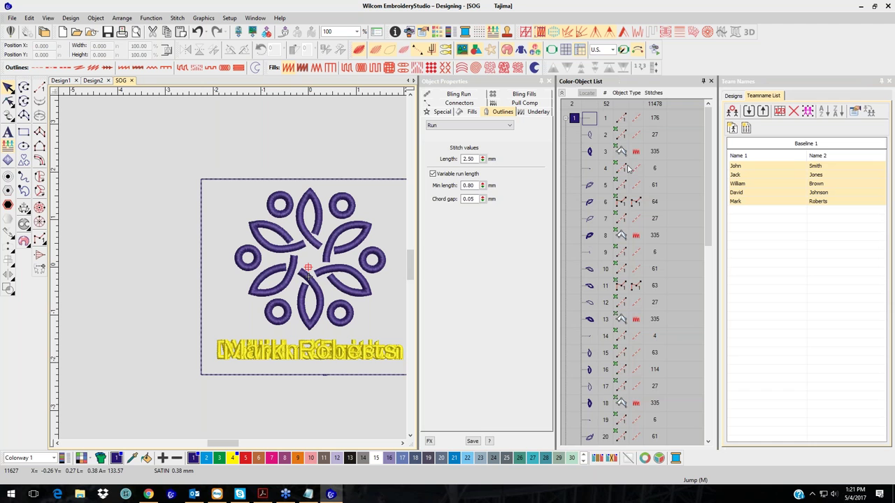
{"action": "left_click", "coordinate": [703, 81]}
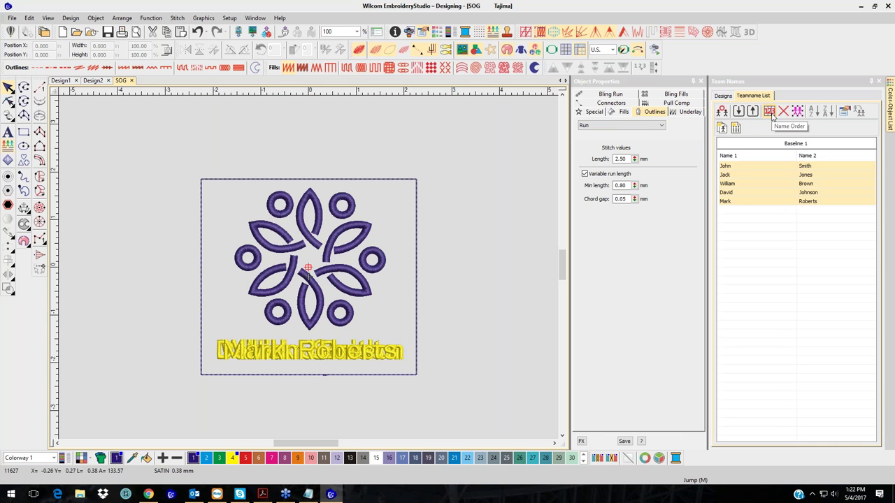
- Generate a teamname matrix of just the team names with a 20 in hoop width, and close it without saving
{"action": "left_click", "coordinate": [735, 129]}
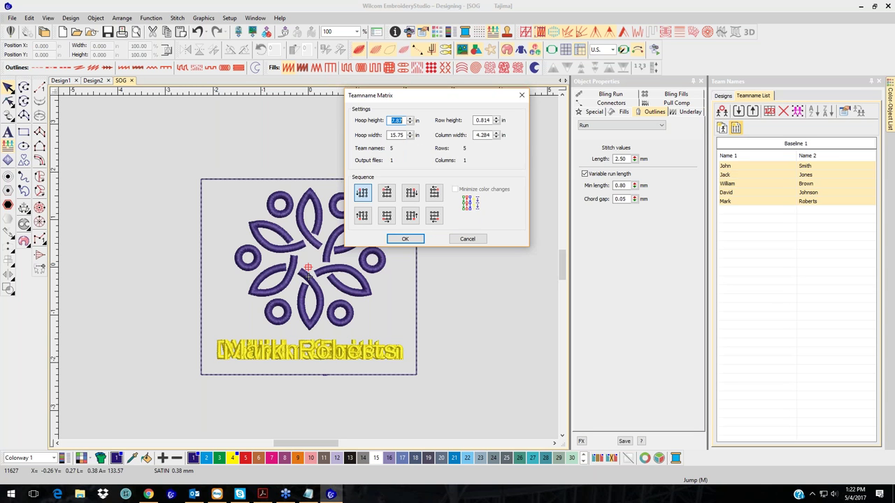
{"action": "left_click", "coordinate": [403, 134]}
{"action": "left_click_drag", "start_coordinate": [403, 135], "coordinate": [363, 134]}
{"action": "type", "text": "30"}
{"action": "key", "text": "Tab"}
{"action": "left_click_drag", "start_coordinate": [404, 135], "coordinate": [367, 133]}
{"action": "type", "text": "20"}
{"action": "key", "text": "Return"}
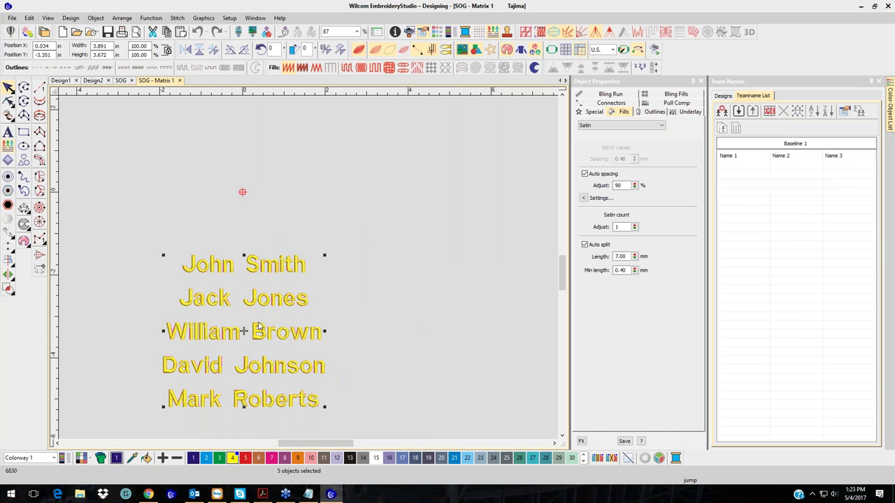
{"action": "left_click", "coordinate": [179, 80]}
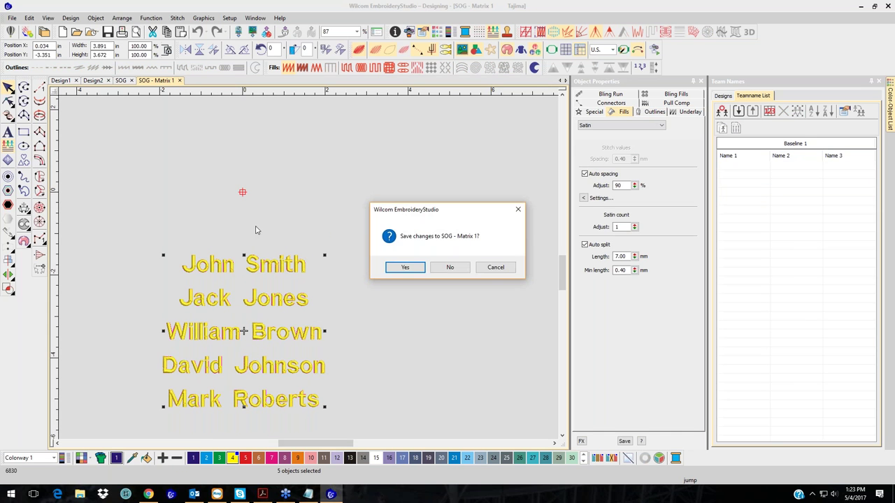
{"action": "left_click", "coordinate": [450, 266]}
- Generate a teamname matrix of the complete design, including emblem and rectangle, with a 20 in hoop height
{"action": "left_click_drag", "start_coordinate": [150, 156], "coordinate": [383, 353]}
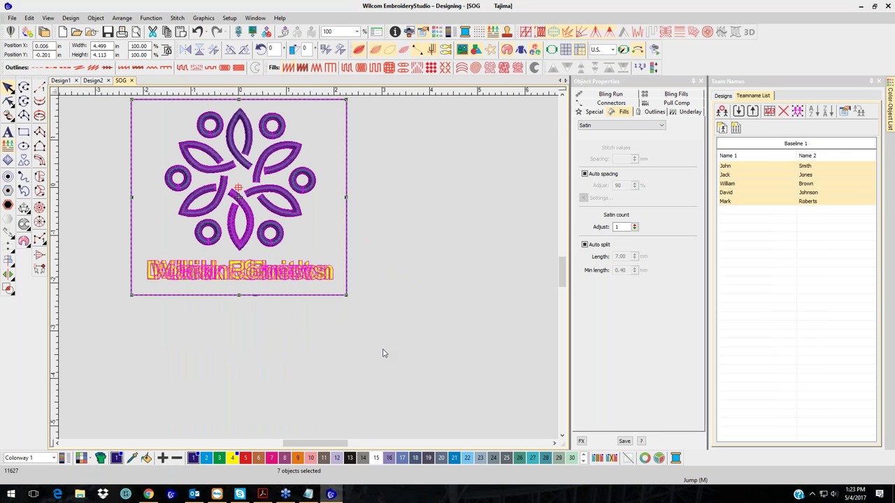
{"action": "left_click", "coordinate": [736, 128]}
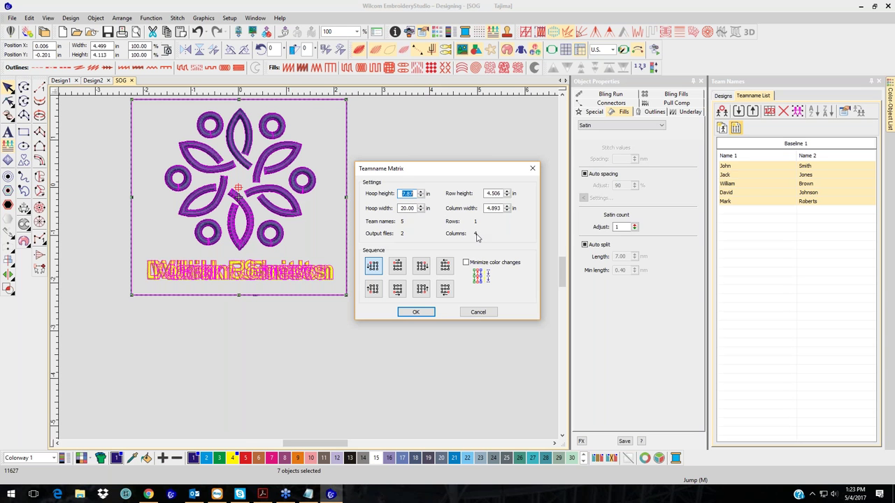
{"action": "left_click", "coordinate": [414, 194]}
{"action": "left_click_drag", "start_coordinate": [414, 194], "coordinate": [369, 193]}
{"action": "type", "text": "20"}
{"action": "key", "text": "Tab"}
{"action": "left_click", "coordinate": [416, 312]}
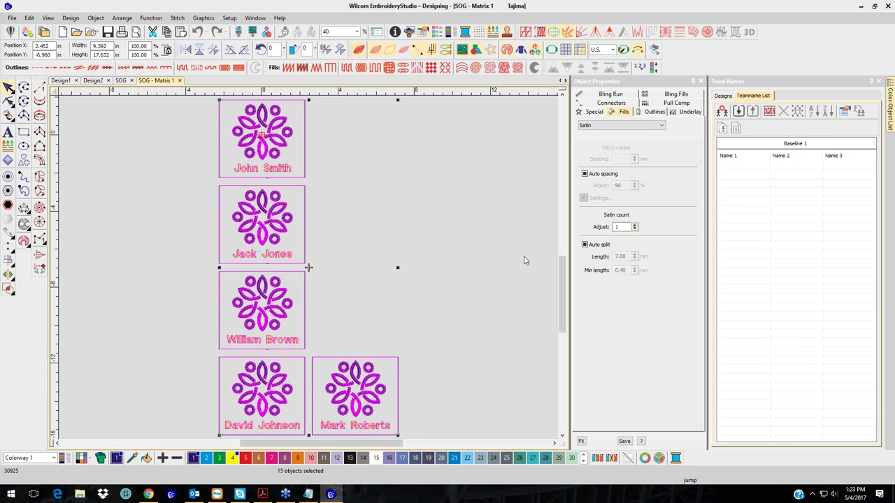
- Close the generated matrix and the SOG design without saving either one
{"action": "left_click", "coordinate": [487, 277]}
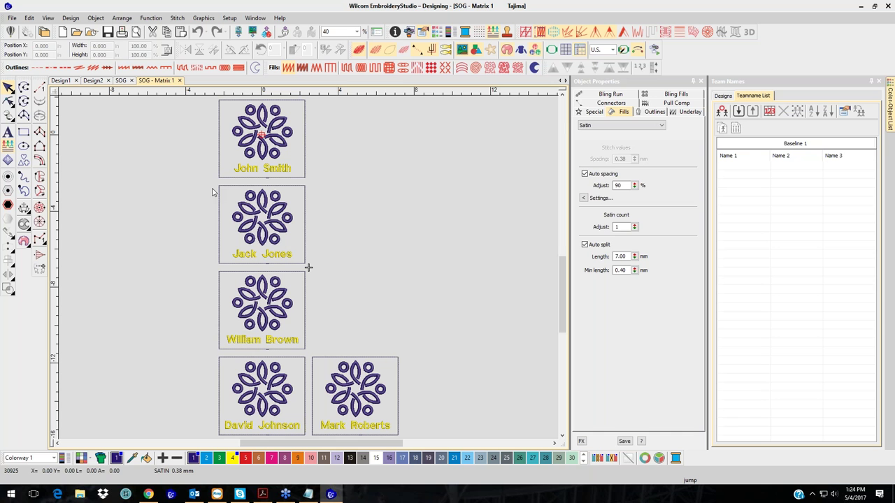
{"action": "left_click", "coordinate": [179, 81]}
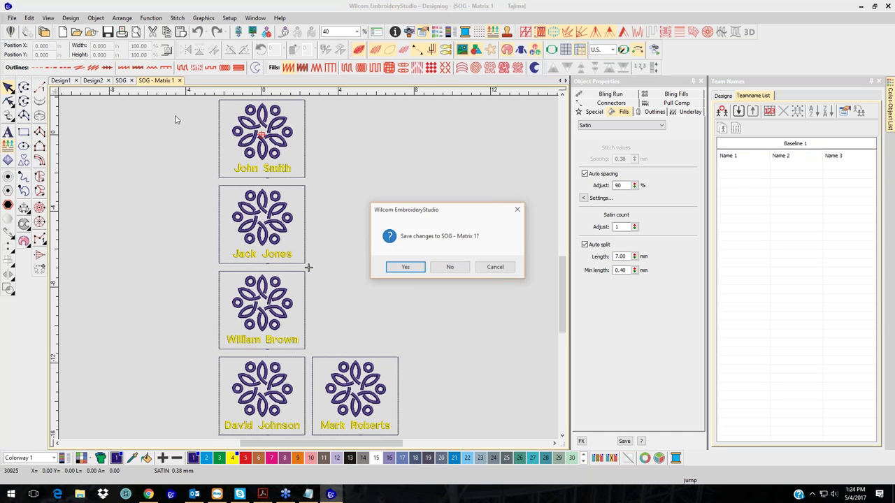
{"action": "left_click", "coordinate": [449, 268]}
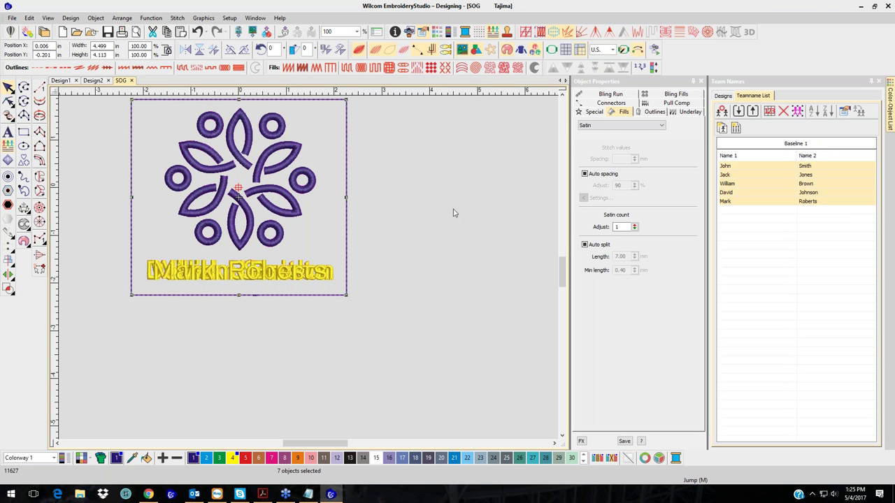
{"action": "left_click", "coordinate": [130, 80]}
{"action": "left_click", "coordinate": [458, 271]}
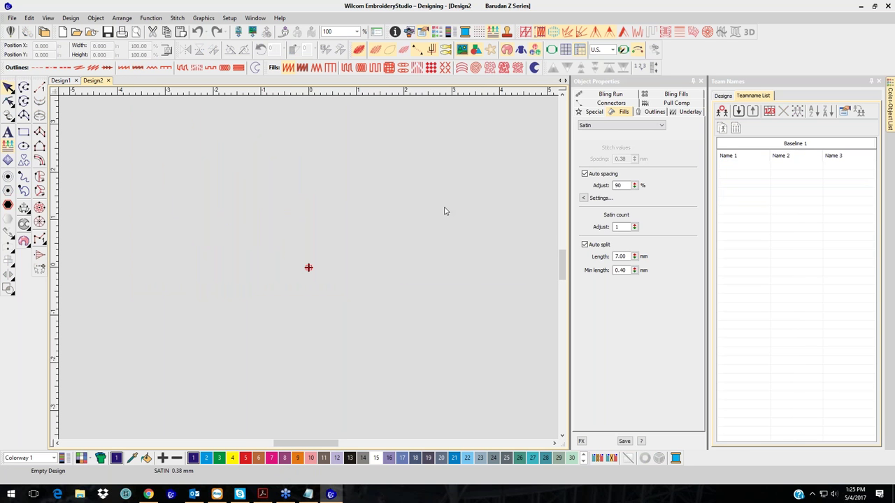
- Manage the teams in Design2 and add the first Sample Team member to the teamname list five times
{"action": "left_click", "coordinate": [722, 113]}
{"action": "left_click_drag", "start_coordinate": [442, 122], "coordinate": [331, 107]}
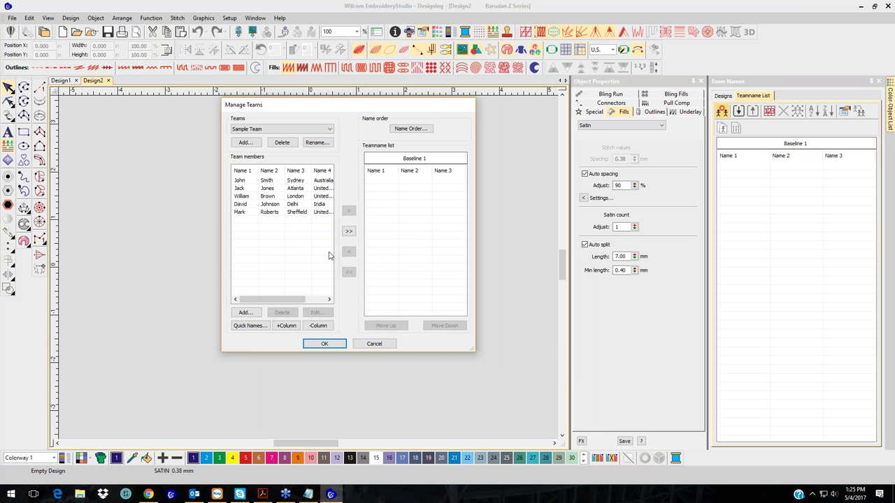
{"action": "left_click", "coordinate": [249, 130]}
{"action": "left_click", "coordinate": [248, 181]}
{"action": "left_click", "coordinate": [249, 182]}
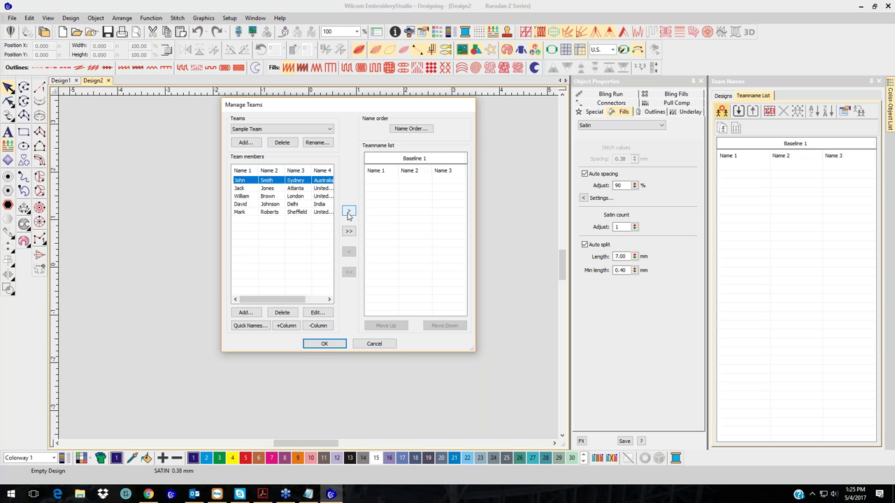
{"action": "left_click", "coordinate": [348, 212]}
{"action": "left_click", "coordinate": [348, 212]}
{"action": "left_click", "coordinate": [348, 211]}
{"action": "left_click", "coordinate": [348, 212]}
{"action": "left_click", "coordinate": [348, 211]}
- Add the second Sample Team member, from Atlanta, to the teamname list five times
{"action": "left_click", "coordinate": [273, 189]}
{"action": "left_click", "coordinate": [349, 211]}
{"action": "left_click", "coordinate": [349, 211]}
{"action": "left_click", "coordinate": [349, 212]}
{"action": "left_click", "coordinate": [349, 212]}
{"action": "left_click", "coordinate": [349, 211]}
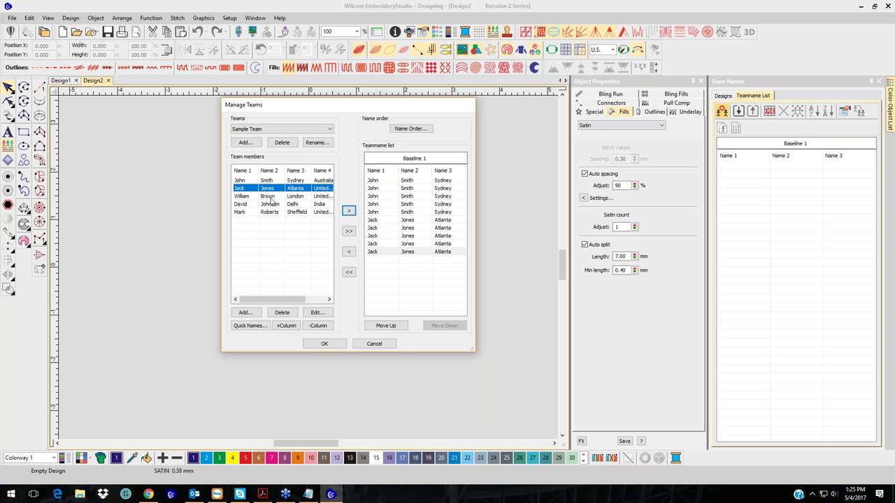
- Add the third Sample Team member, from London, to the teamname list five times
{"action": "left_click", "coordinate": [269, 196]}
{"action": "left_click", "coordinate": [349, 212]}
{"action": "left_click", "coordinate": [348, 212]}
{"action": "left_click", "coordinate": [348, 212]}
{"action": "left_click", "coordinate": [349, 212]}
{"action": "left_click", "coordinate": [349, 211]}
- Add the fourth Sample Team member, from Delhi, to the teamname list five times
{"action": "left_click", "coordinate": [279, 204]}
{"action": "left_click", "coordinate": [349, 212]}
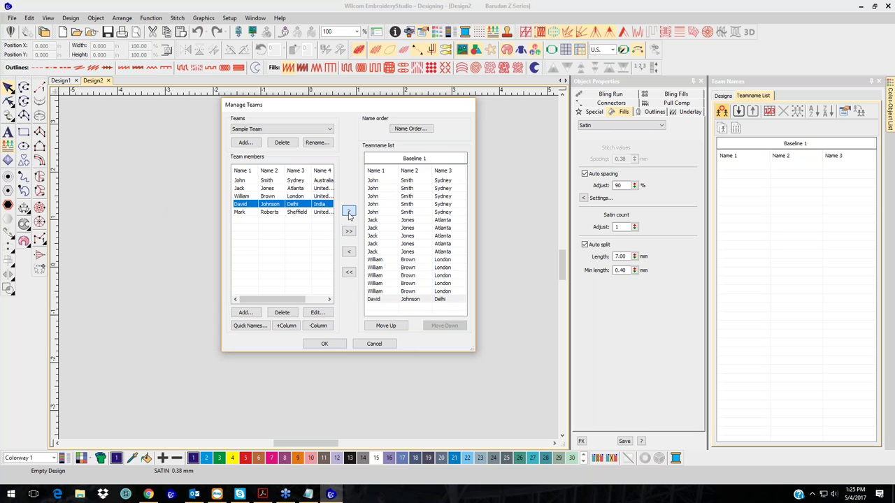
{"action": "left_click", "coordinate": [348, 212]}
{"action": "left_click", "coordinate": [349, 211]}
{"action": "left_click", "coordinate": [349, 212]}
{"action": "left_click", "coordinate": [348, 211]}
- Add the Sheffield team member to complete the teamname list, place the names in the design and generate their stitches
{"action": "left_click", "coordinate": [263, 212]}
{"action": "left_click", "coordinate": [348, 212]}
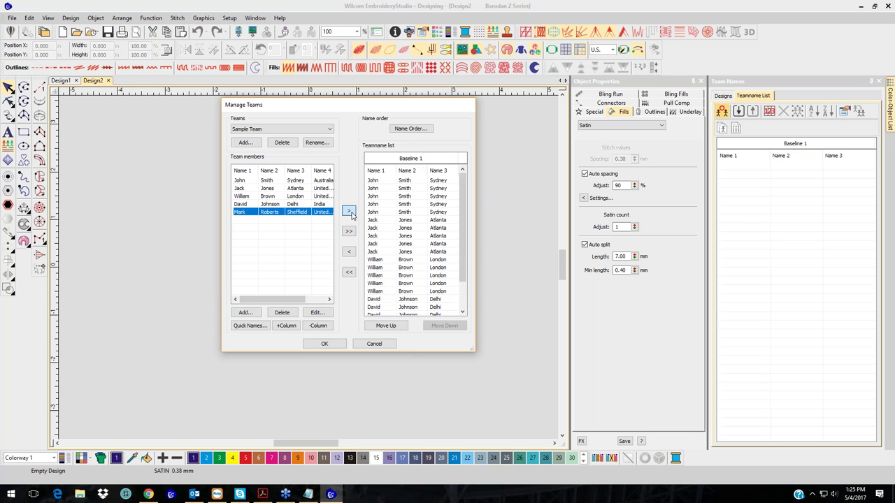
{"action": "left_click", "coordinate": [321, 342]}
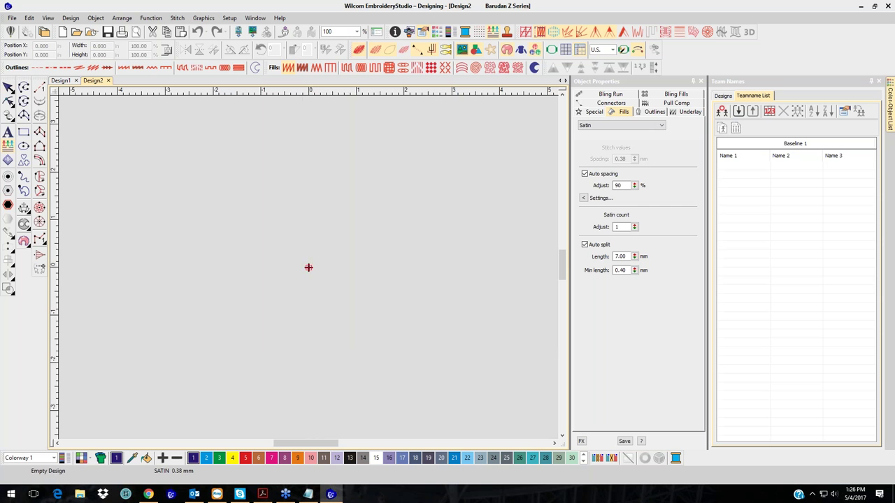
{"action": "key", "text": "g"}
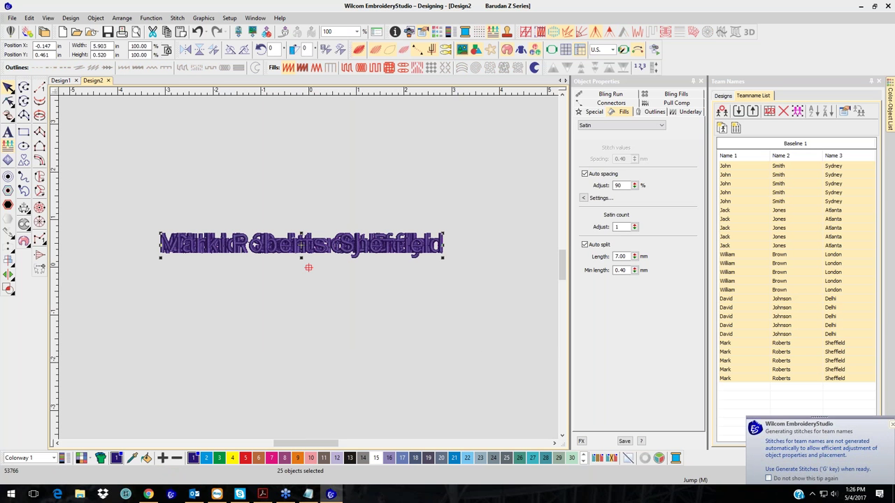
- Examine the lettering of several individual team names one at a time, from the Sydney, Atlanta and London entries
{"action": "left_click", "coordinate": [485, 329]}
{"action": "left_click", "coordinate": [740, 166]}
{"action": "left_click", "coordinate": [744, 175]}
{"action": "left_click", "coordinate": [746, 184]}
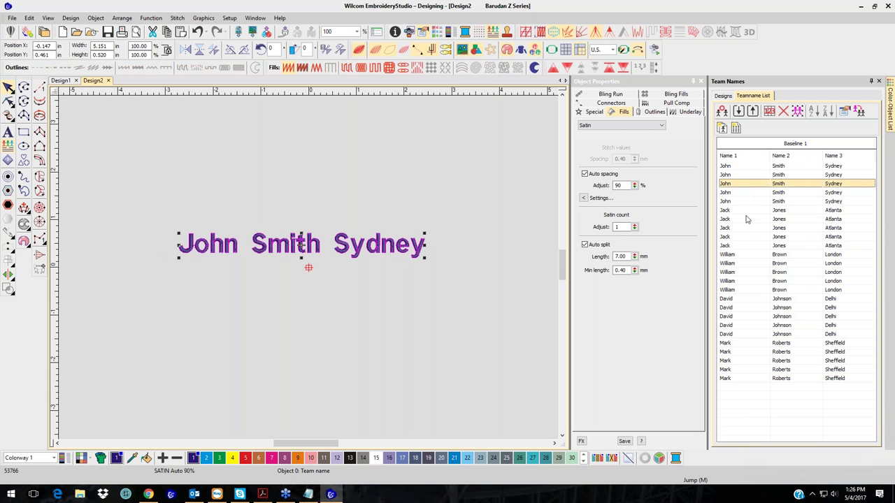
{"action": "left_click", "coordinate": [747, 211]}
{"action": "left_click", "coordinate": [749, 256]}
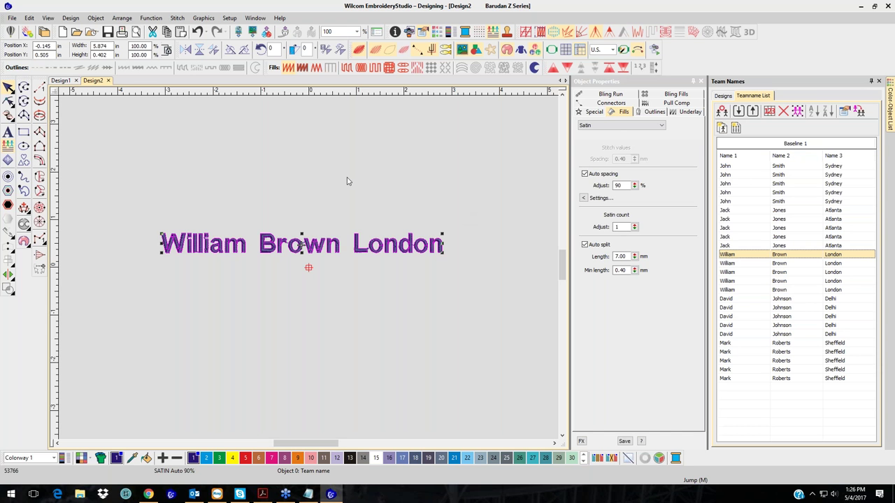
- Review Design2's printout options and examine its Teamnames worksheet up close in the print preview
{"action": "left_click", "coordinate": [136, 31]}
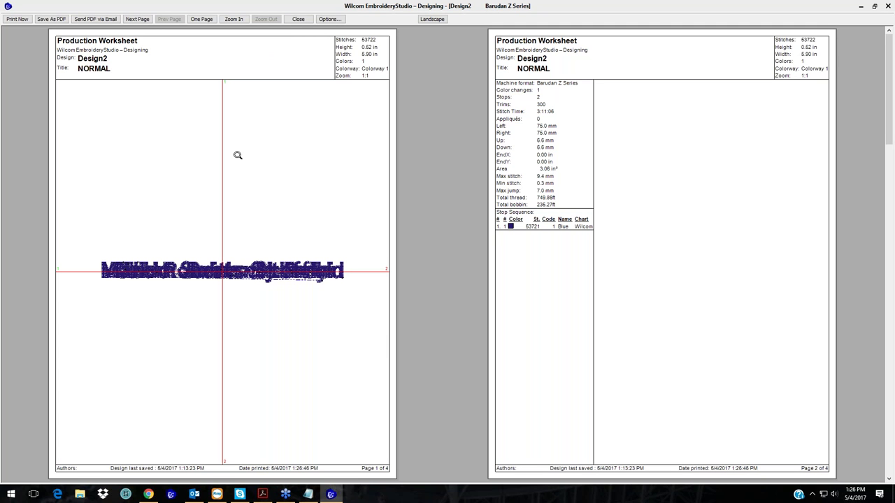
{"action": "left_click", "coordinate": [330, 19]}
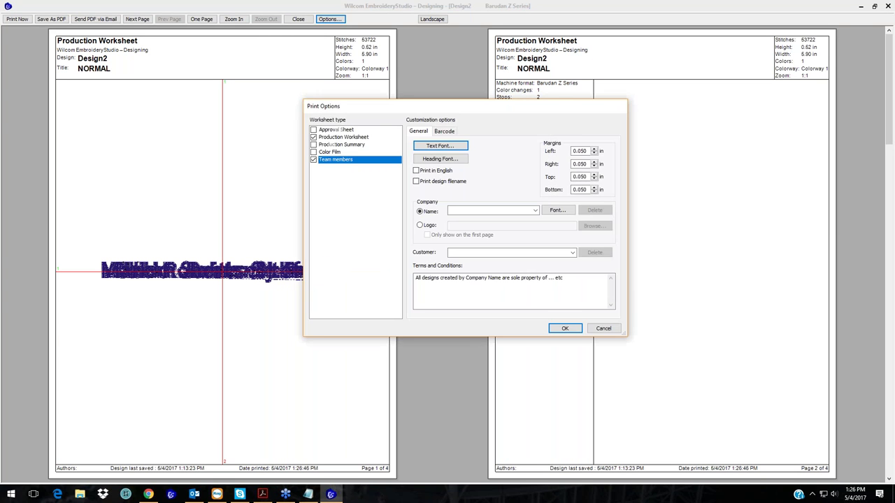
{"action": "left_click", "coordinate": [560, 329]}
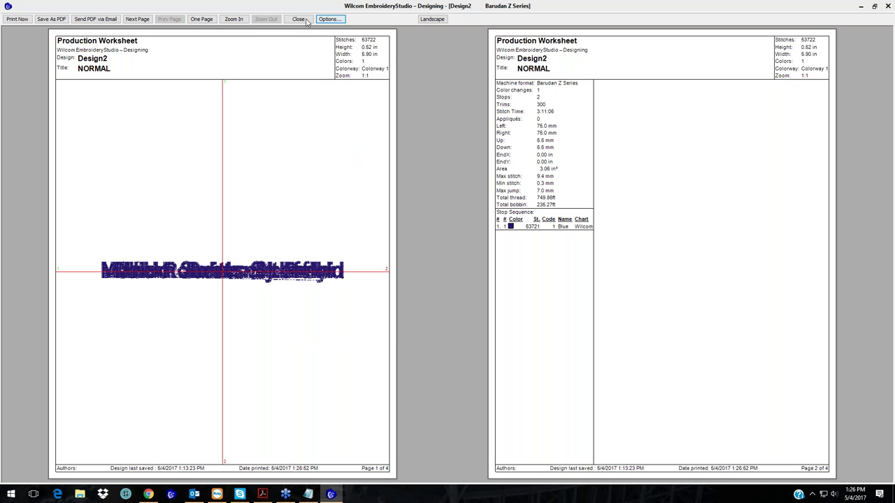
{"action": "left_click", "coordinate": [144, 19]}
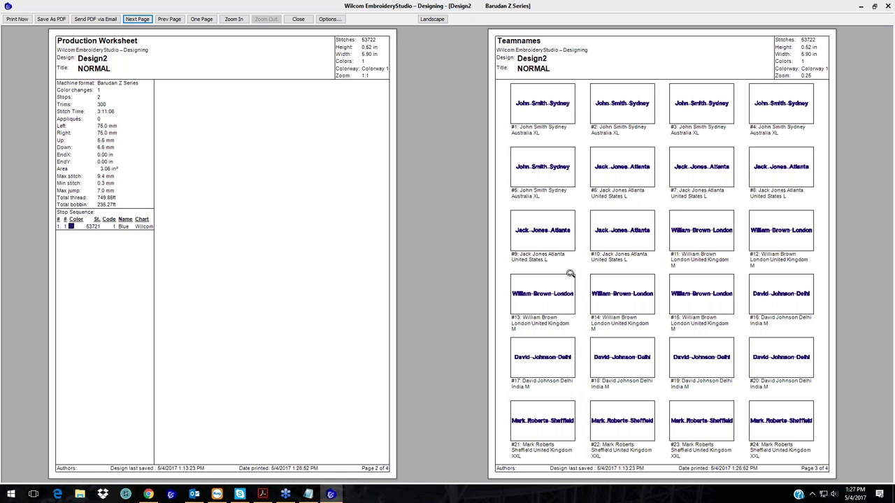
{"action": "left_click", "coordinate": [608, 257]}
{"action": "left_click", "coordinate": [472, 245]}
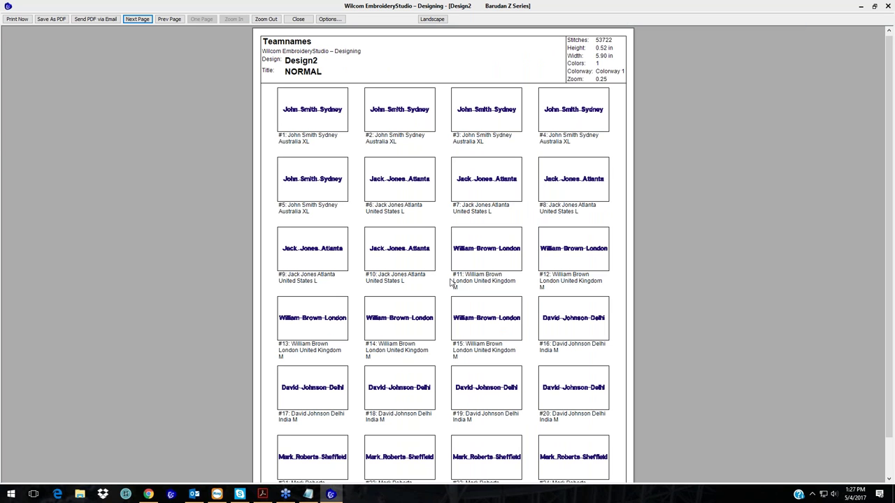
{"action": "left_click", "coordinate": [302, 19]}
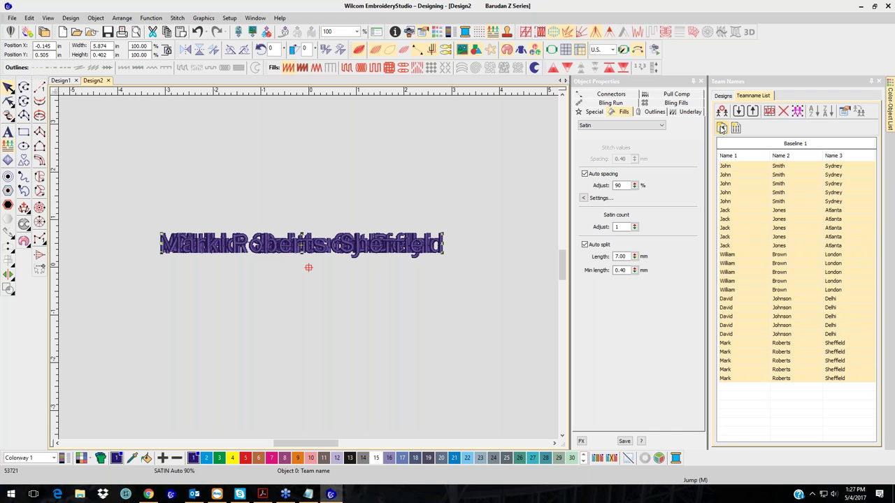
- Review the Sample Team's comma-separated Quick Names entries and leave the team settings without making changes
{"action": "left_click", "coordinate": [721, 111]}
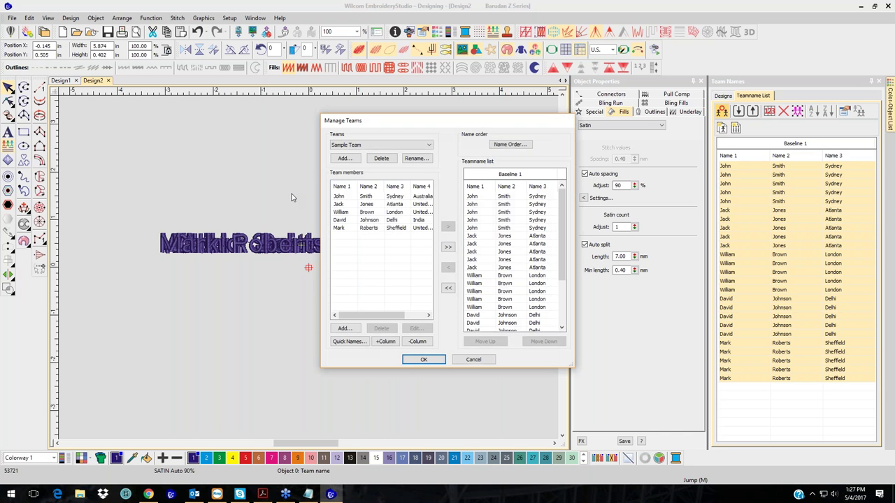
{"action": "left_click", "coordinate": [347, 341]}
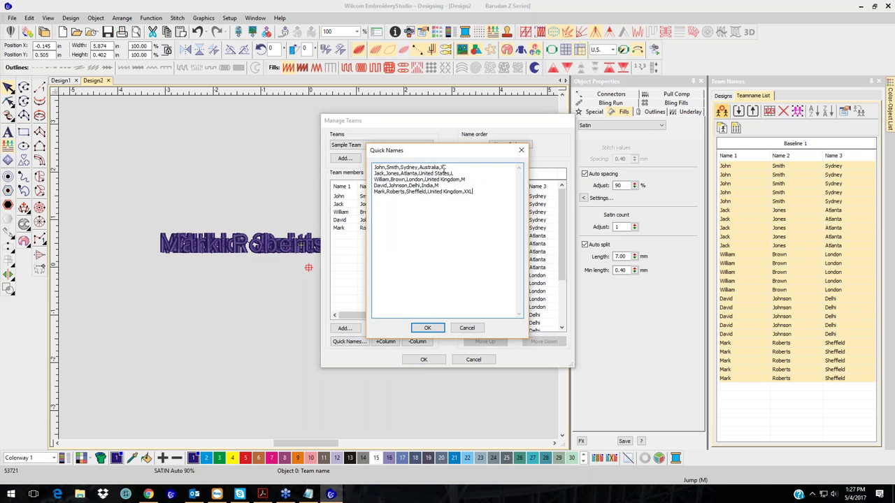
{"action": "left_click", "coordinate": [466, 198]}
{"action": "left_click", "coordinate": [467, 329]}
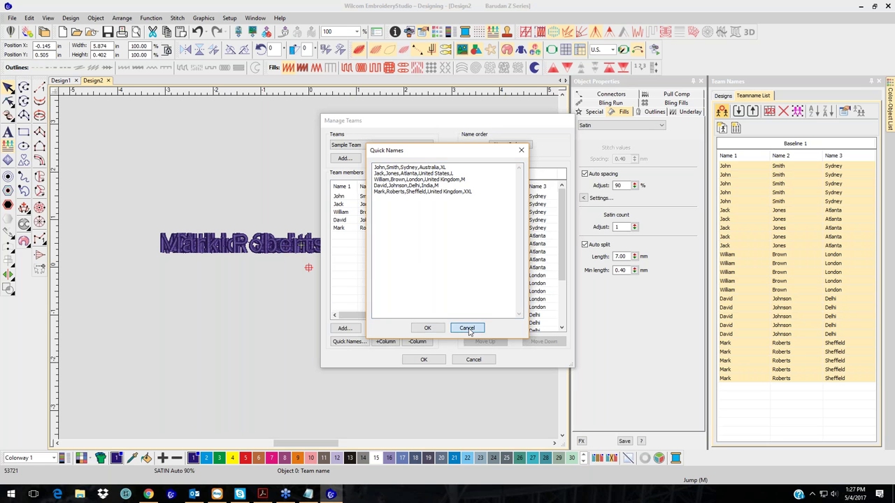
{"action": "left_click", "coordinate": [481, 360]}
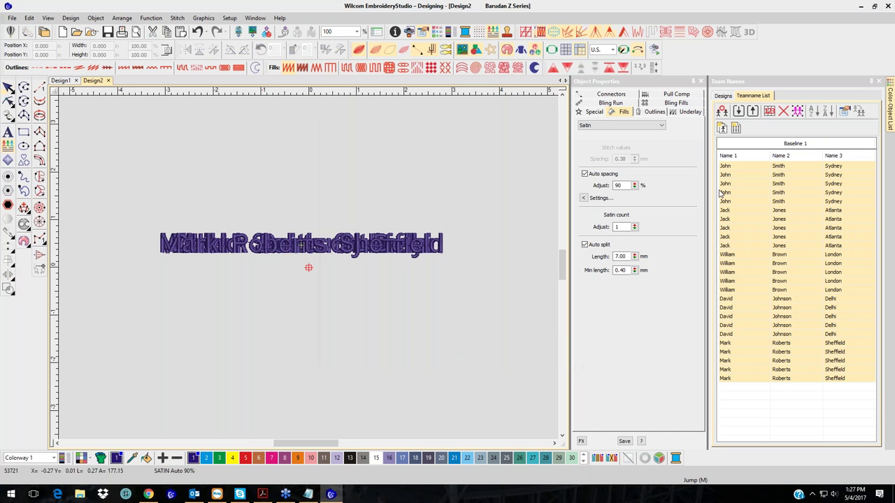
- Select all team names in Design2 and delete them
{"action": "left_click", "coordinate": [797, 113]}
{"action": "key", "text": "Delete"}
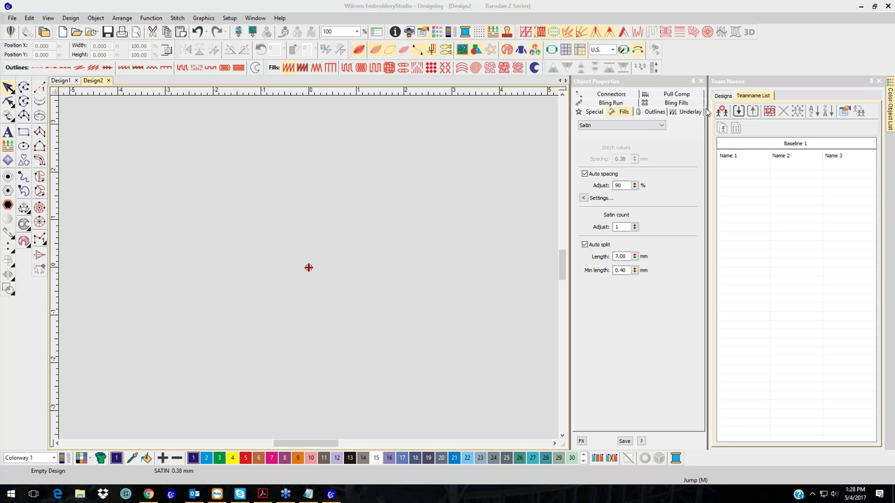
{"action": "left_click", "coordinate": [336, 188]}
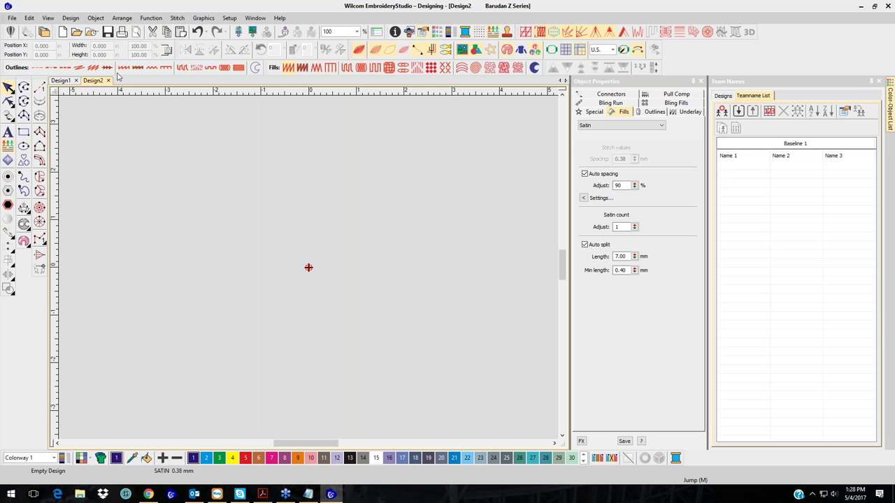
- Open the recent SOG.DST design and delete the "A Shade of Green Maintanence" lettering below its emblem
{"action": "left_click", "coordinate": [90, 33]}
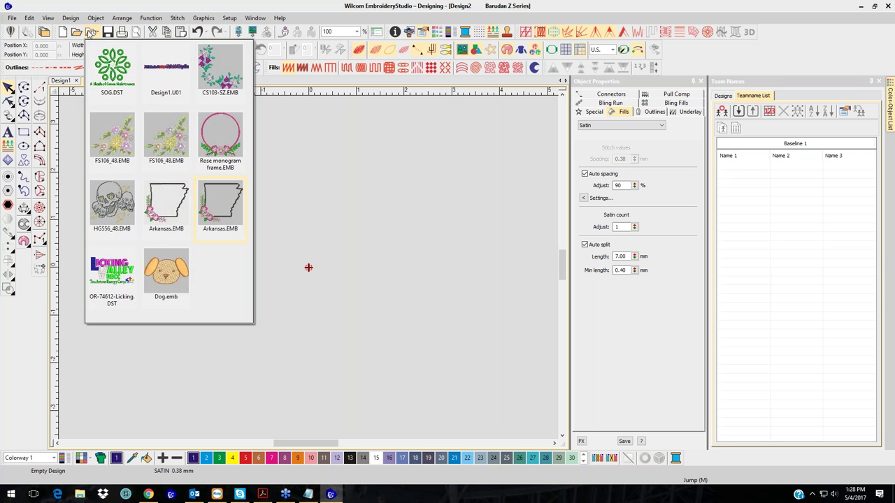
{"action": "left_click", "coordinate": [113, 70]}
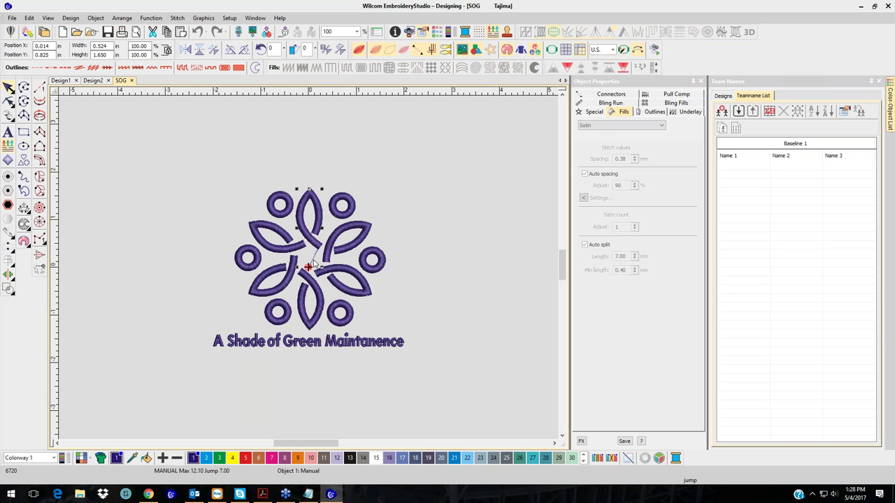
{"action": "left_click_drag", "start_coordinate": [167, 332], "coordinate": [438, 365]}
{"action": "key", "text": "Delete"}
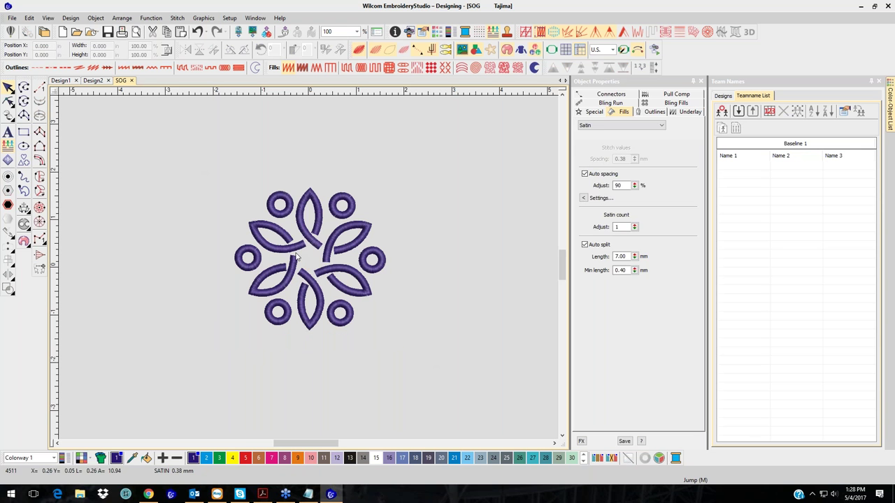
- Recolor the entire emblem with red thread color 5
{"action": "left_click_drag", "start_coordinate": [200, 160], "coordinate": [442, 371]}
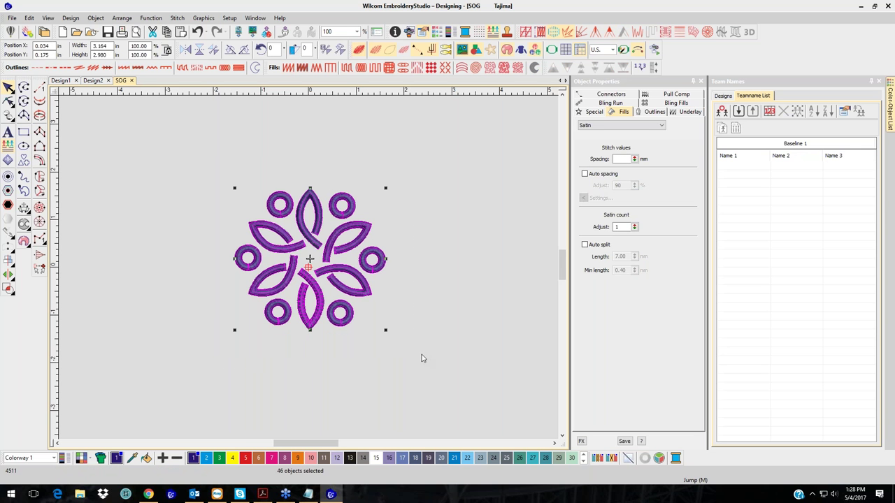
{"action": "left_click", "coordinate": [246, 458]}
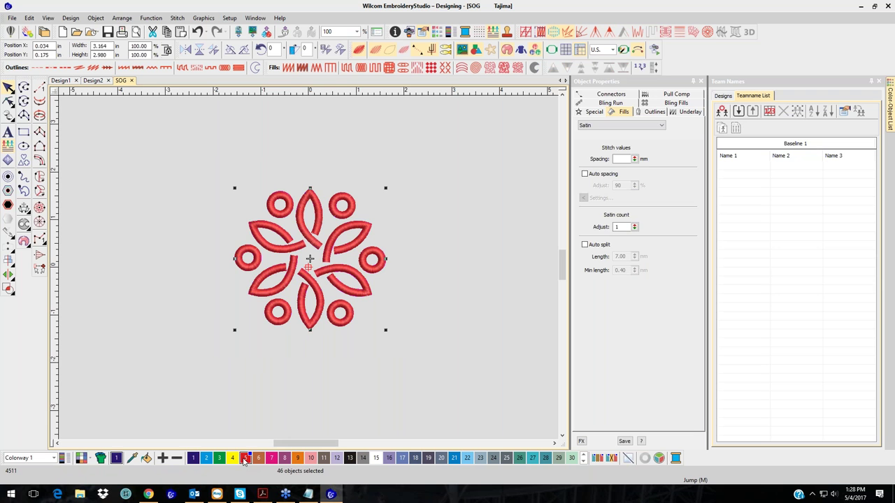
{"action": "left_click", "coordinate": [369, 376]}
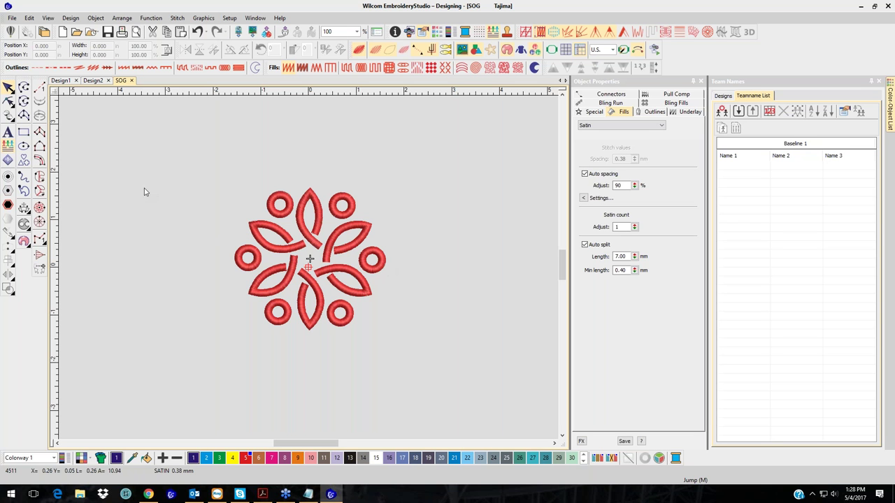
- Create "Name 1" lettering in the Adelle font on an Arc CW baseline curving over the emblem
{"action": "left_click", "coordinate": [8, 134]}
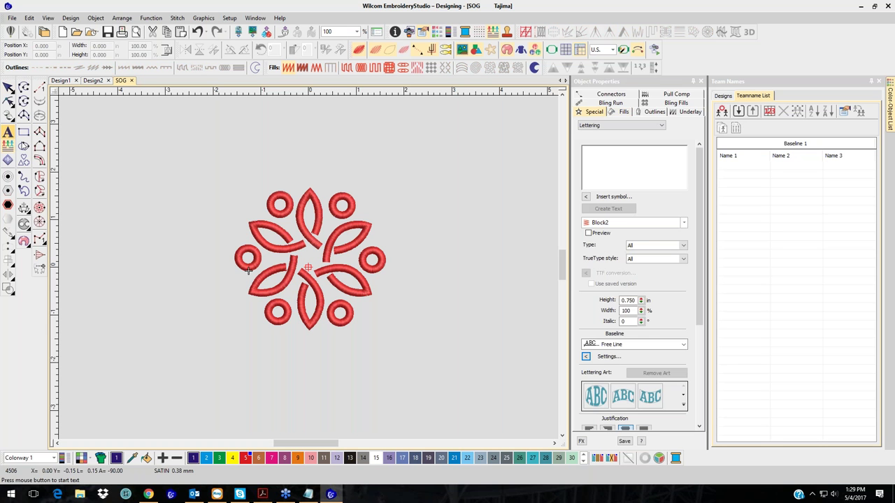
{"action": "left_click", "coordinate": [623, 155]}
{"action": "type", "text": "Name 1"}
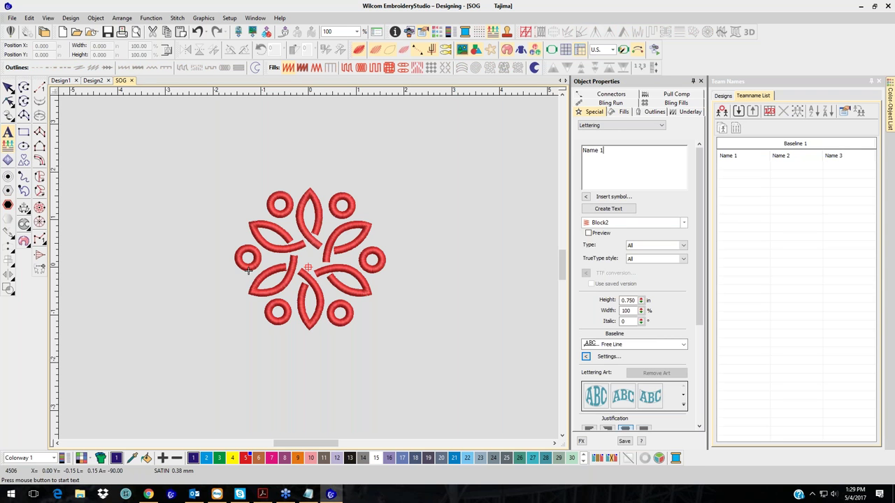
{"action": "left_click", "coordinate": [684, 222]}
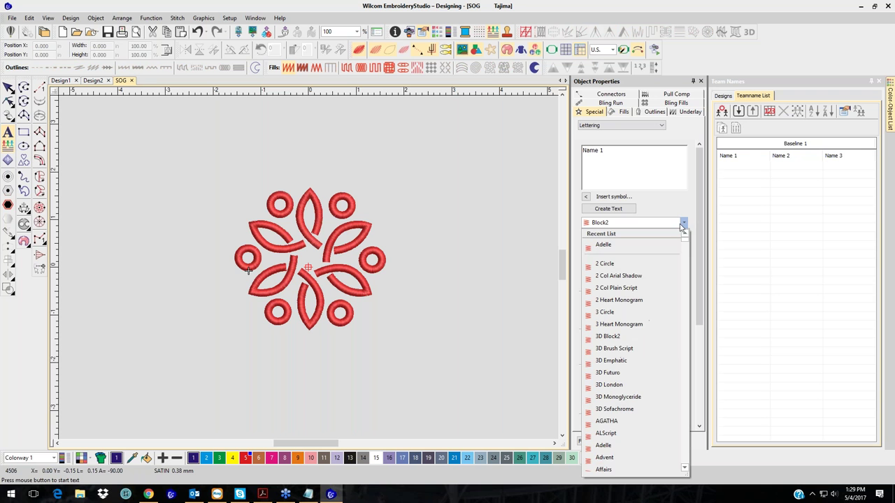
{"action": "left_click", "coordinate": [632, 448]}
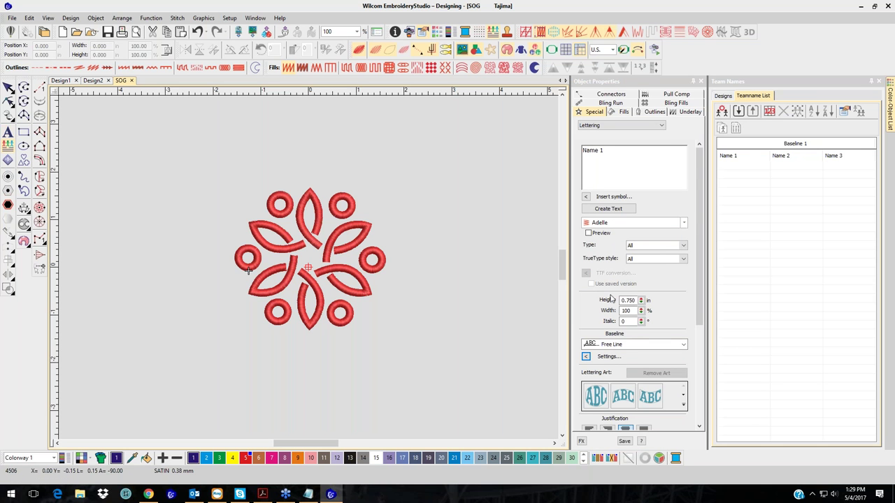
{"action": "left_click", "coordinate": [684, 343]}
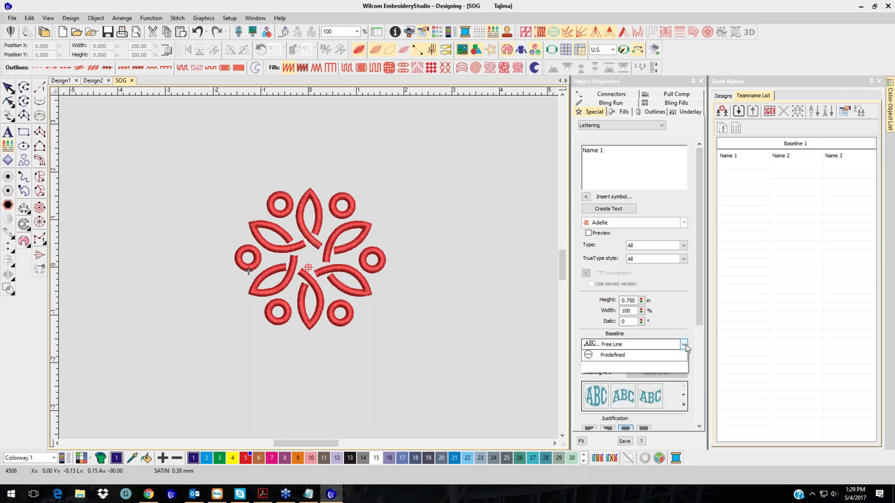
{"action": "left_click", "coordinate": [658, 384]}
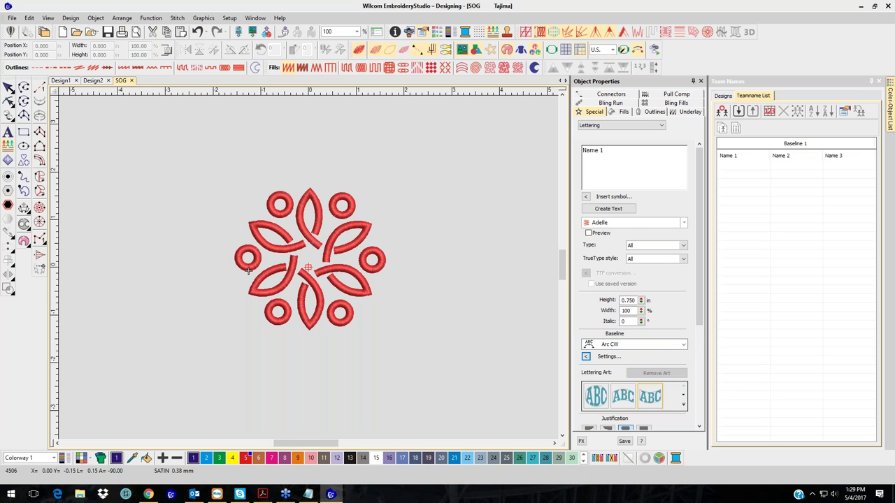
{"action": "left_click", "coordinate": [614, 209]}
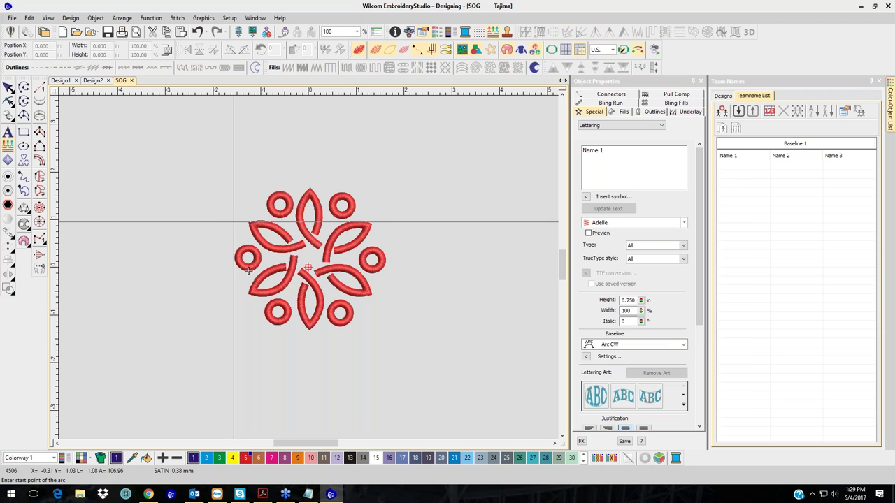
{"action": "left_click", "coordinate": [234, 222]}
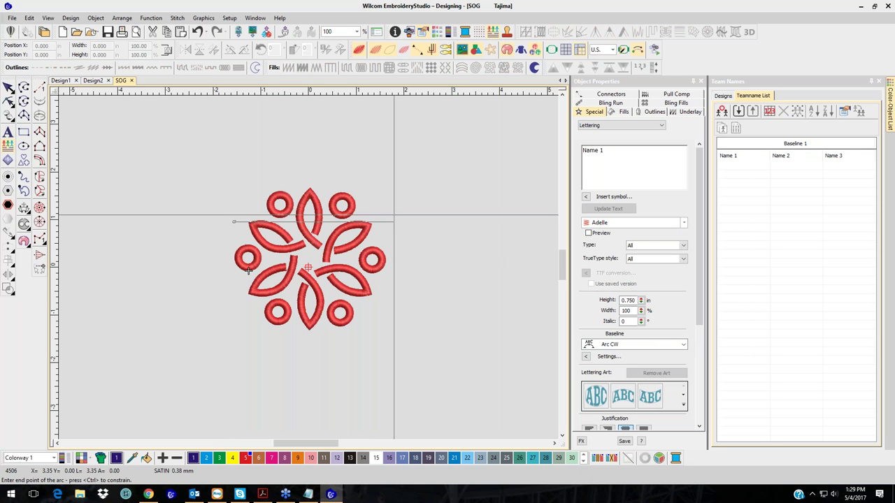
{"action": "left_click", "coordinate": [387, 221]}
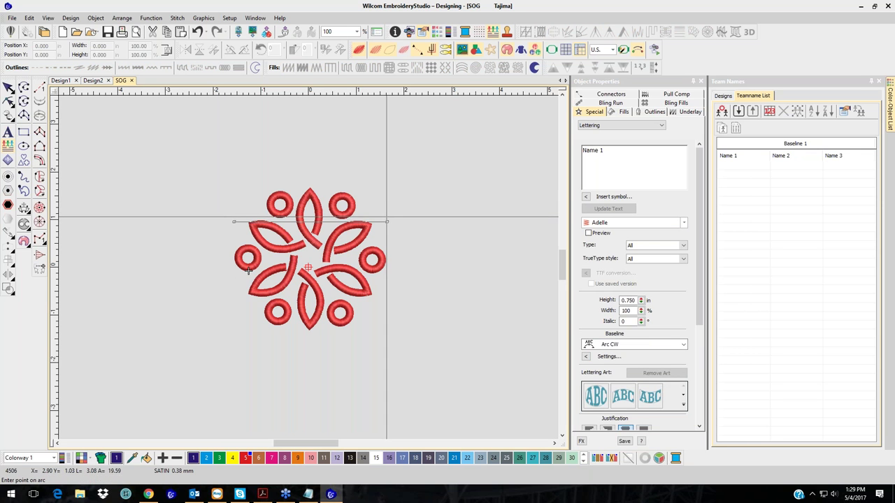
{"action": "left_click", "coordinate": [309, 176]}
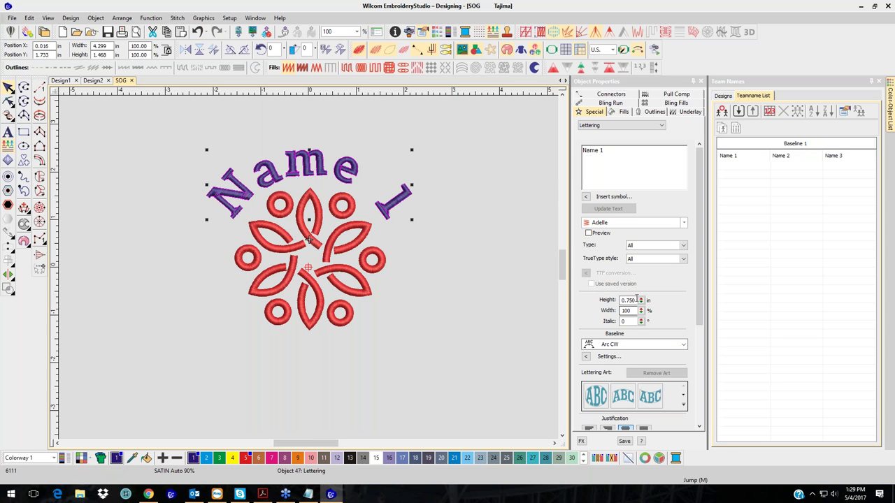
- Set the "Name 1" lettering's height to 0.5 in and deselect it
{"action": "left_click_drag", "start_coordinate": [637, 300], "coordinate": [609, 300]}
{"action": "type", "text": "0.5"}
{"action": "key", "text": "Return"}
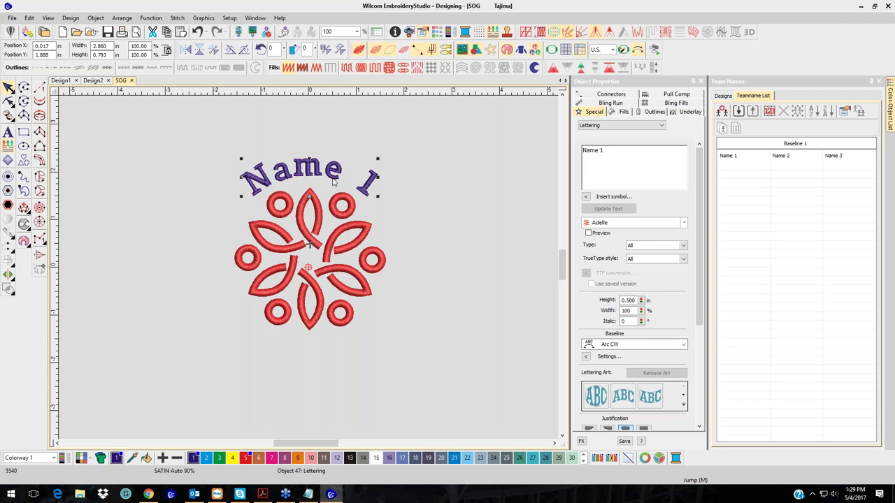
{"action": "left_click", "coordinate": [406, 227]}
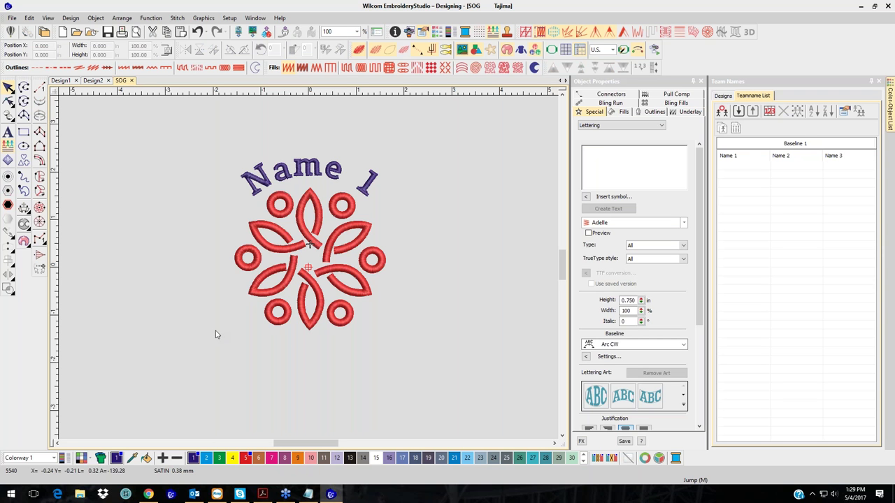
- Start new lettering with the text "Name 2" and set its height to 0.5 in
{"action": "left_click", "coordinate": [7, 132]}
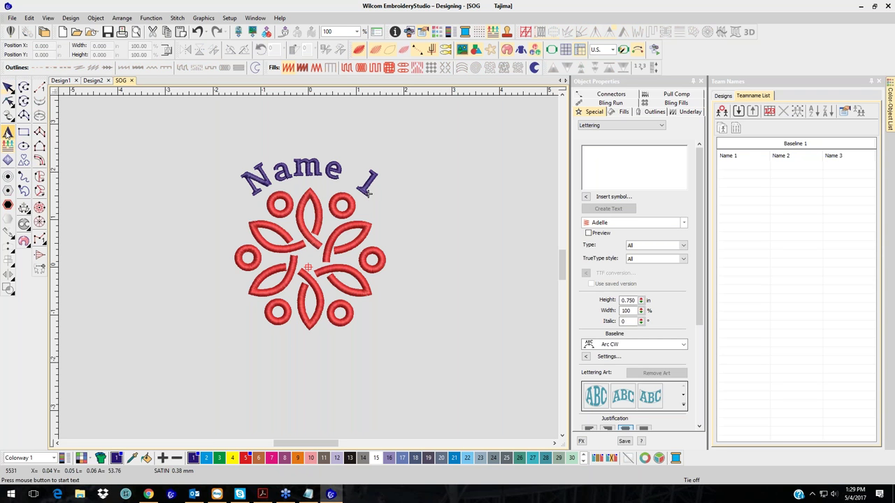
{"action": "type", "text": "Name 2"}
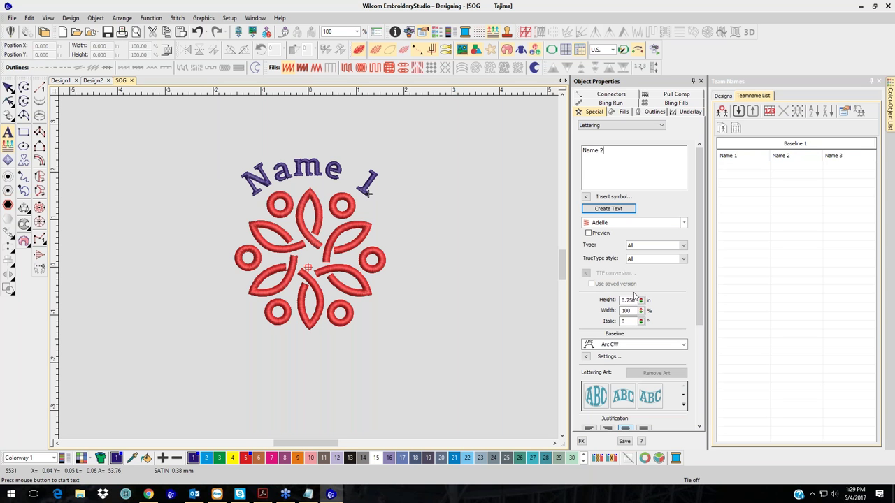
{"action": "left_click_drag", "start_coordinate": [627, 299], "coordinate": [598, 299]}
{"action": "type", "text": "0.500"}
{"action": "key", "text": "Return"}
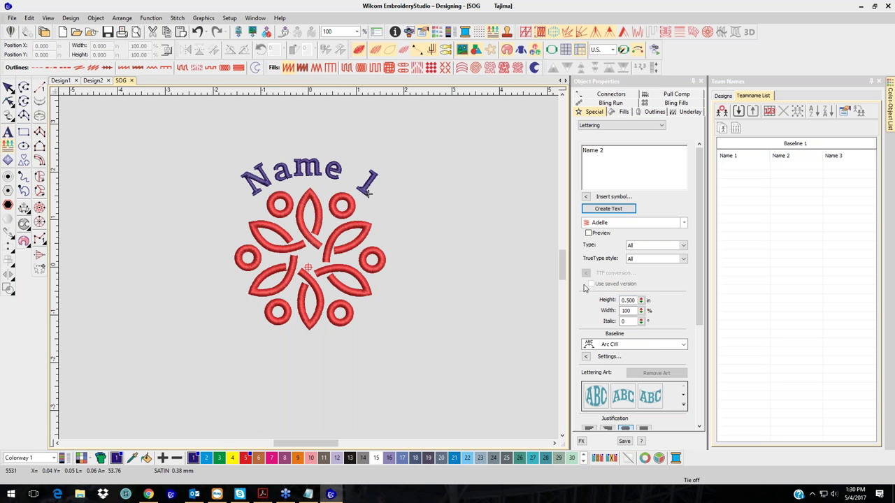
- Try "Name 2" on an Arc CW baseline and an Arc CCW baseline below the emblem, and delete that lettering
{"action": "left_click", "coordinate": [608, 209]}
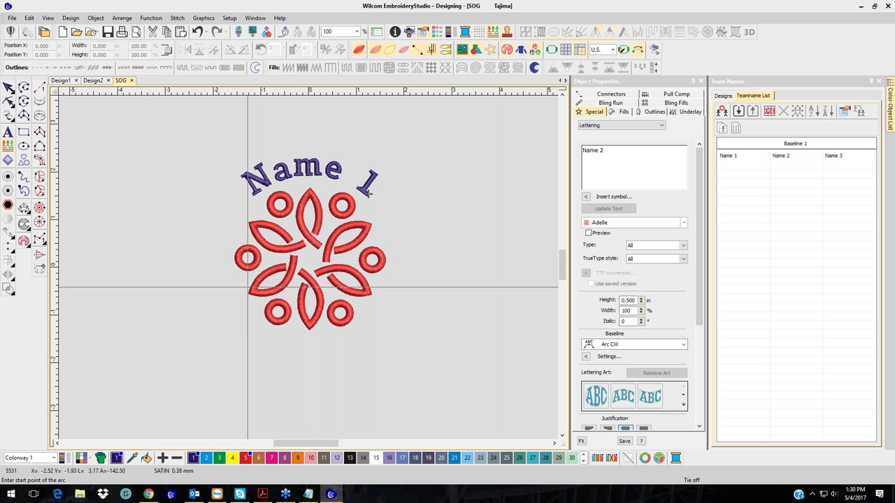
{"action": "left_click", "coordinate": [241, 293]}
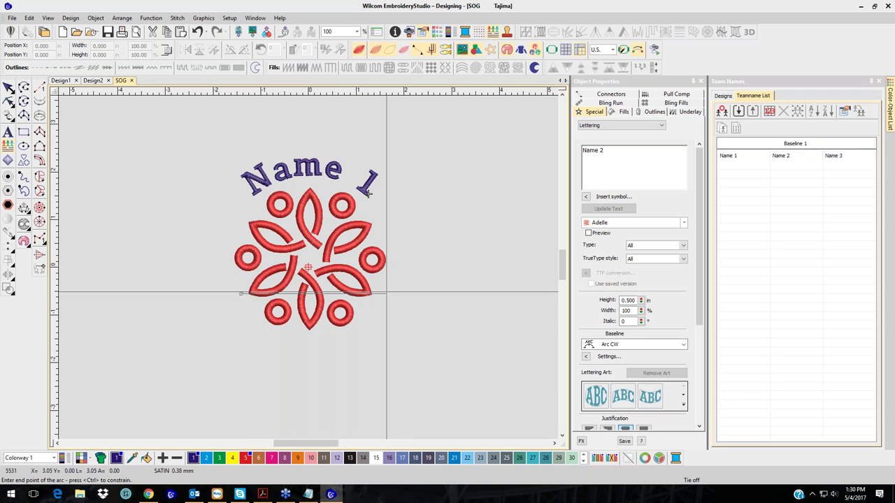
{"action": "left_click", "coordinate": [384, 293]}
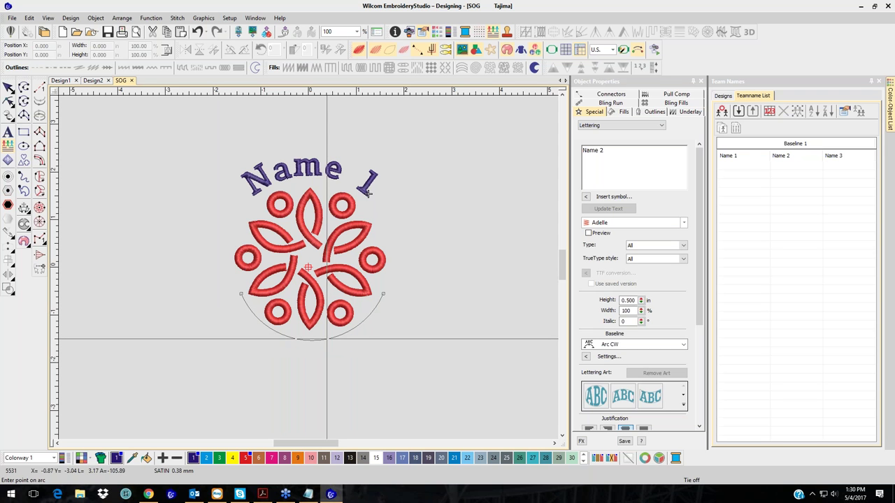
{"action": "left_click", "coordinate": [327, 339]}
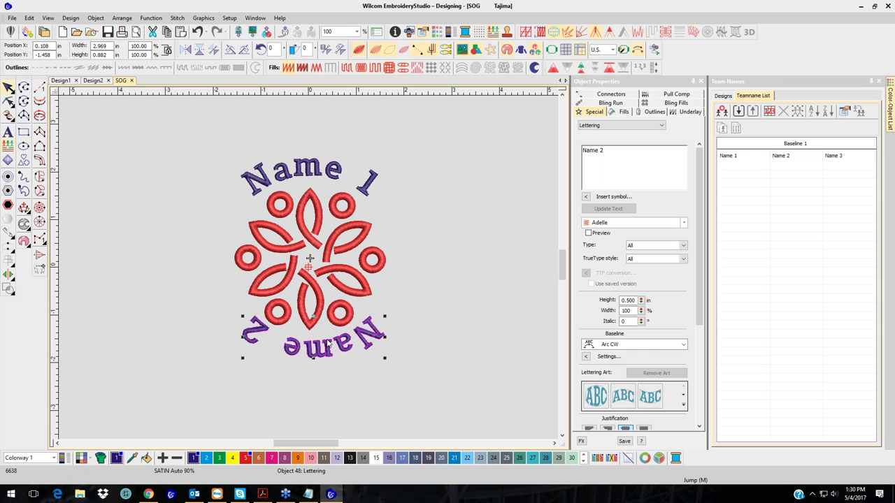
{"action": "left_click", "coordinate": [683, 345]}
{"action": "left_click", "coordinate": [629, 392]}
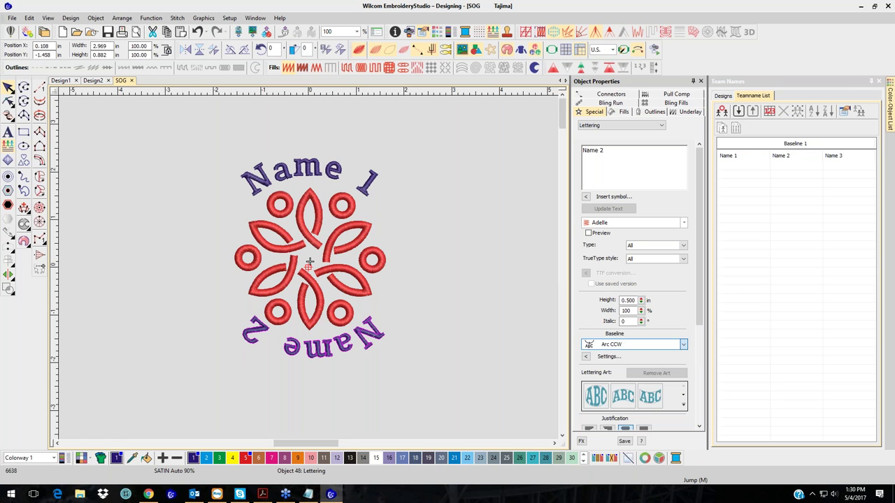
{"action": "key", "text": "Delete"}
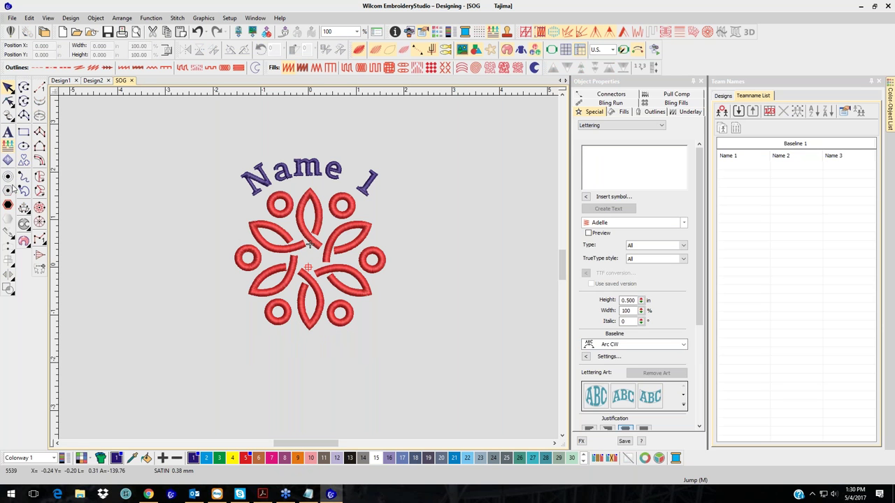
- Create "Name 2" lettering on an Arc CCW baseline curving under the emblem and recolor it with yellow thread color 4
{"action": "left_click", "coordinate": [7, 132]}
{"action": "left_click", "coordinate": [608, 154]}
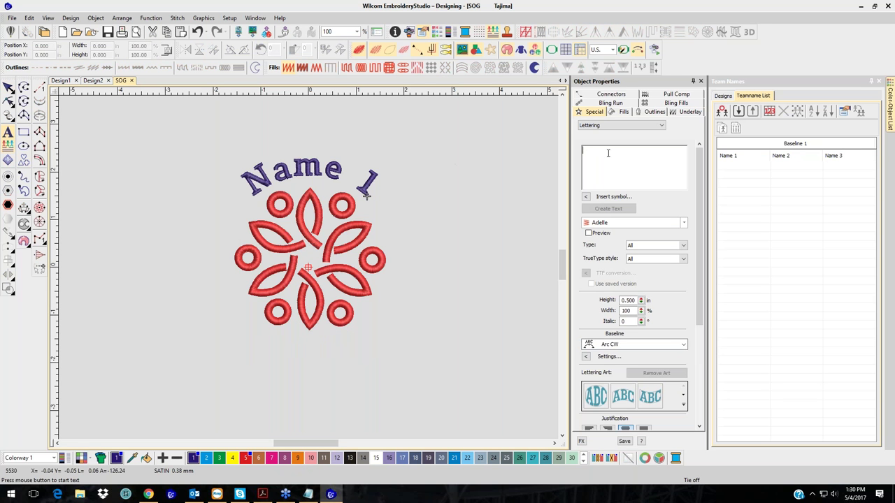
{"action": "type", "text": "Name 2"}
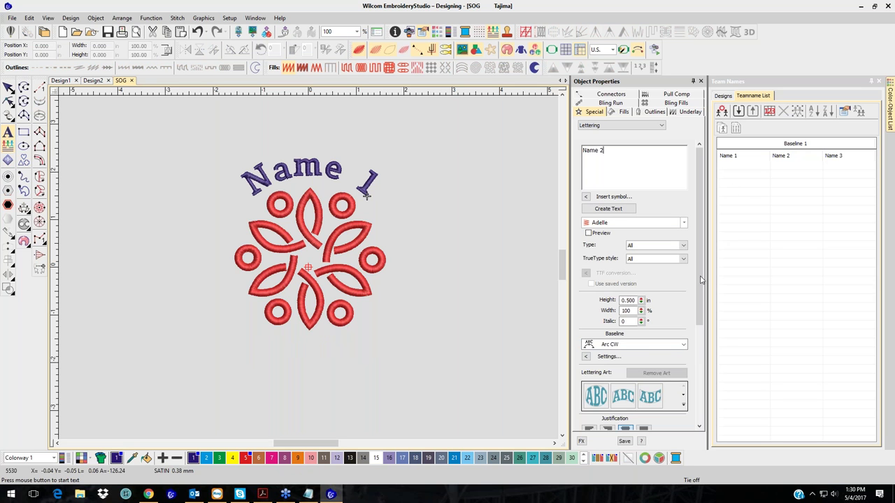
{"action": "left_click", "coordinate": [684, 346]}
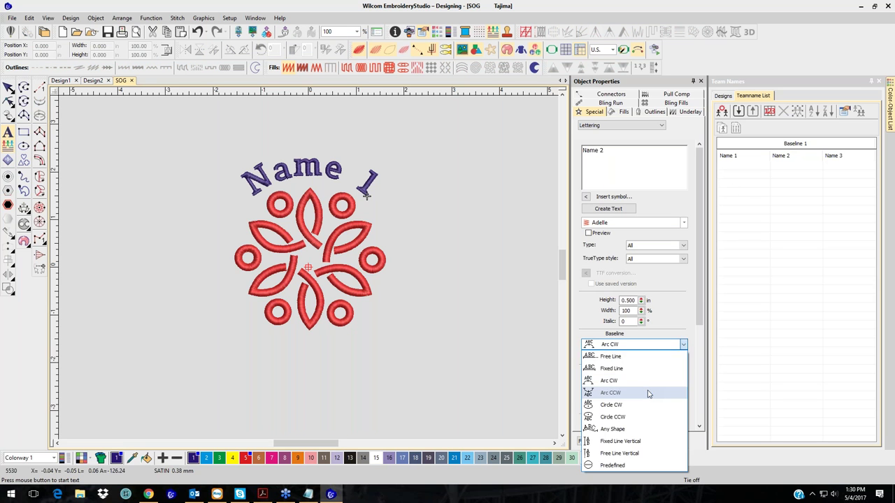
{"action": "left_click", "coordinate": [629, 393]}
{"action": "left_click", "coordinate": [617, 208]}
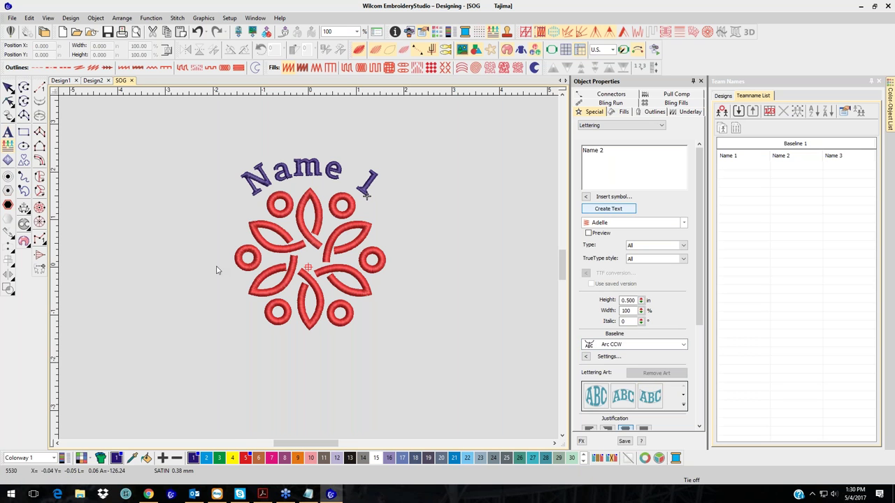
{"action": "left_click", "coordinate": [240, 292]}
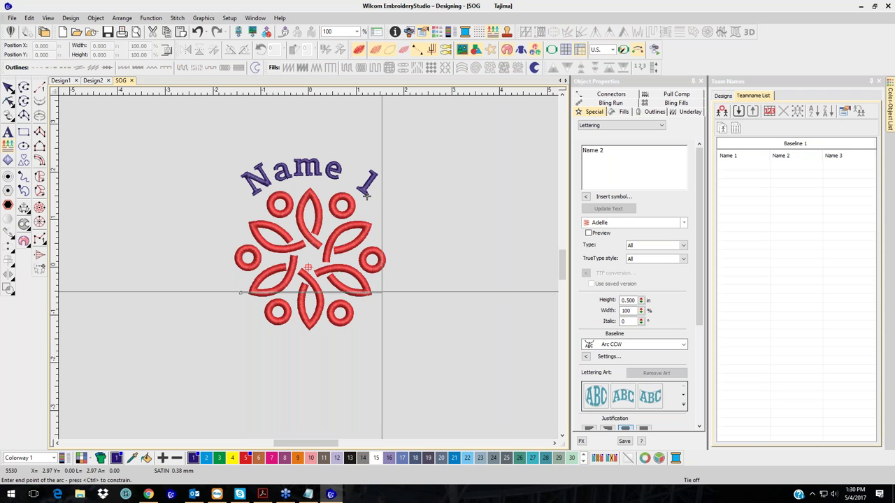
{"action": "left_click", "coordinate": [381, 292]}
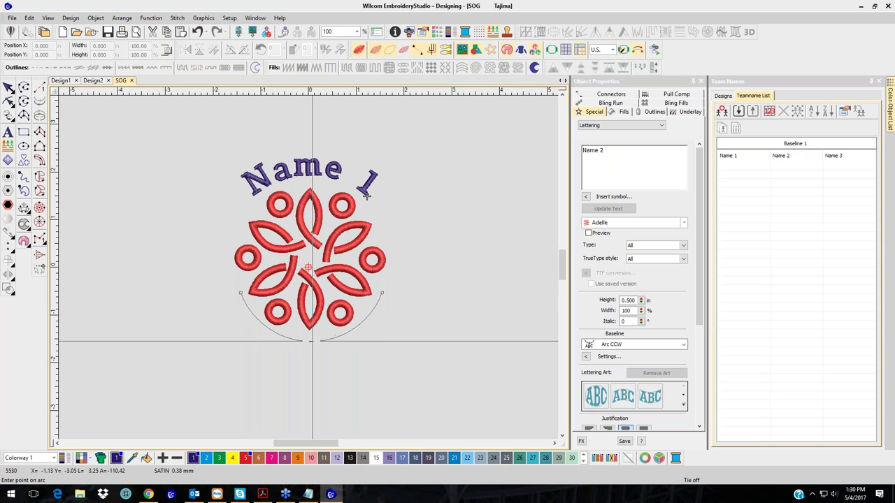
{"action": "left_click", "coordinate": [311, 341]}
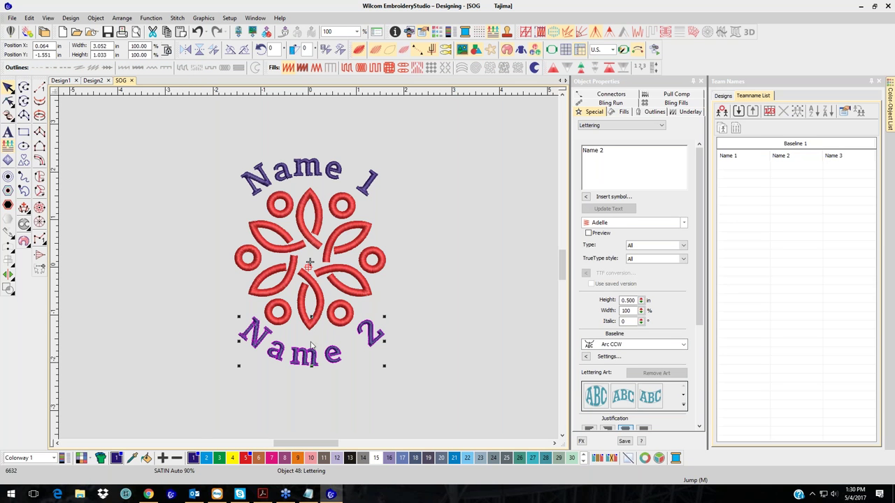
{"action": "left_click", "coordinate": [232, 457]}
{"action": "left_click", "coordinate": [187, 310]}
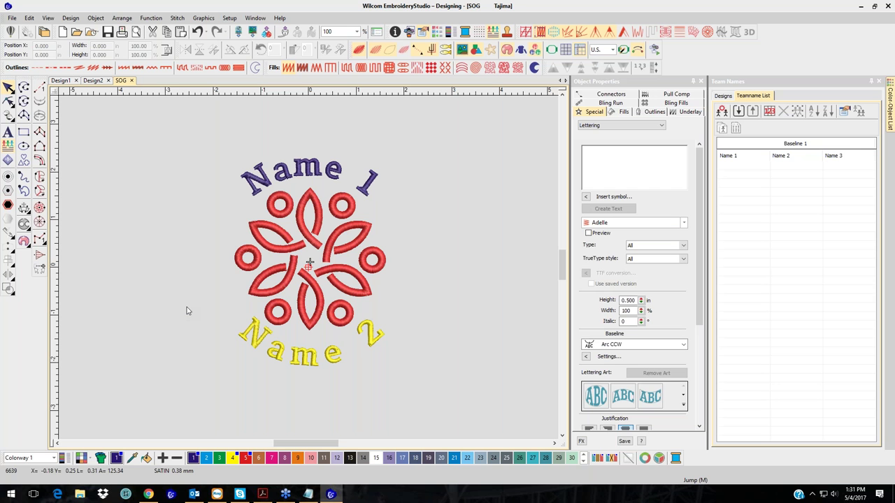
- Select the emblem with both arced names and save it as the teamname template SOG.EMB in the Custom folder
{"action": "left_click_drag", "start_coordinate": [214, 125], "coordinate": [412, 410]}
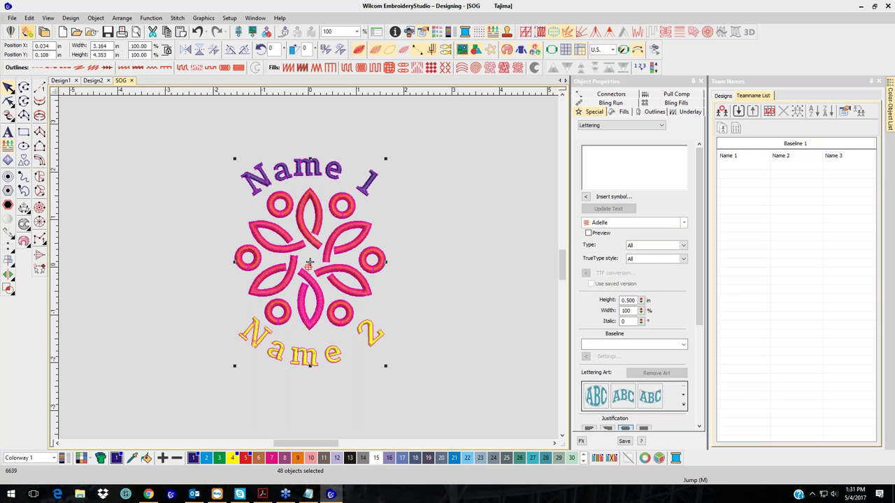
{"action": "left_click", "coordinate": [14, 19]}
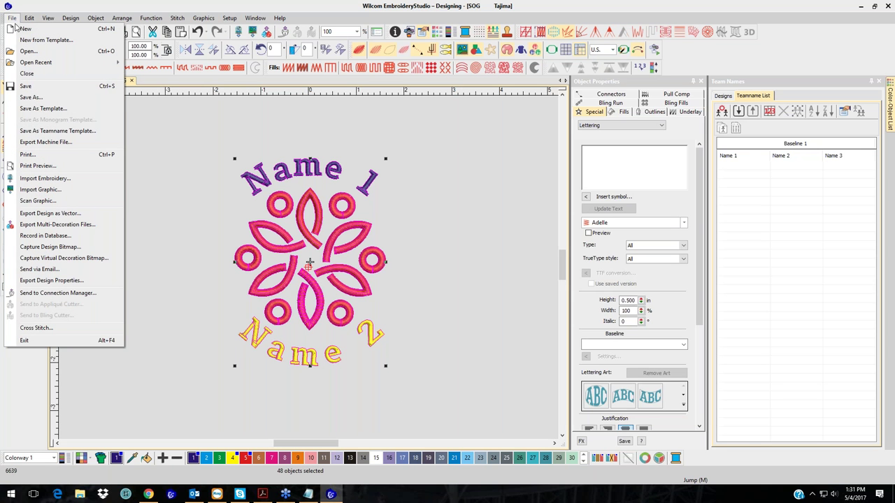
{"action": "left_click", "coordinate": [83, 132]}
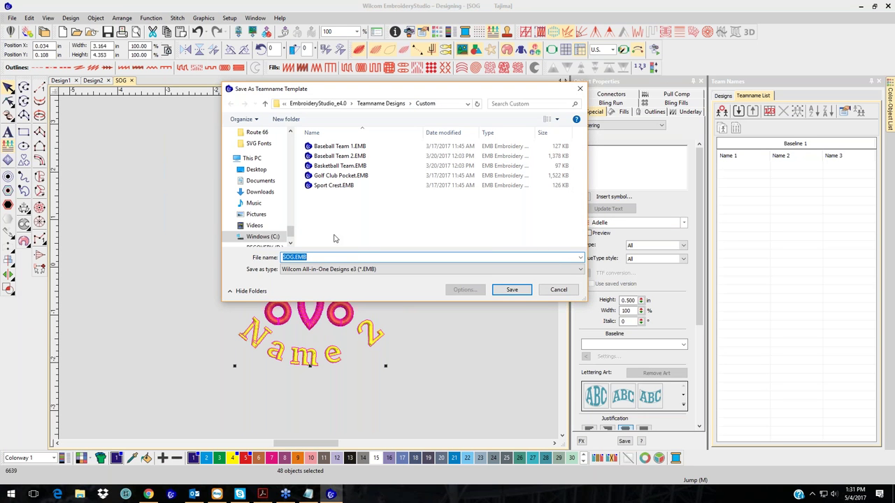
{"action": "left_click", "coordinate": [509, 291]}
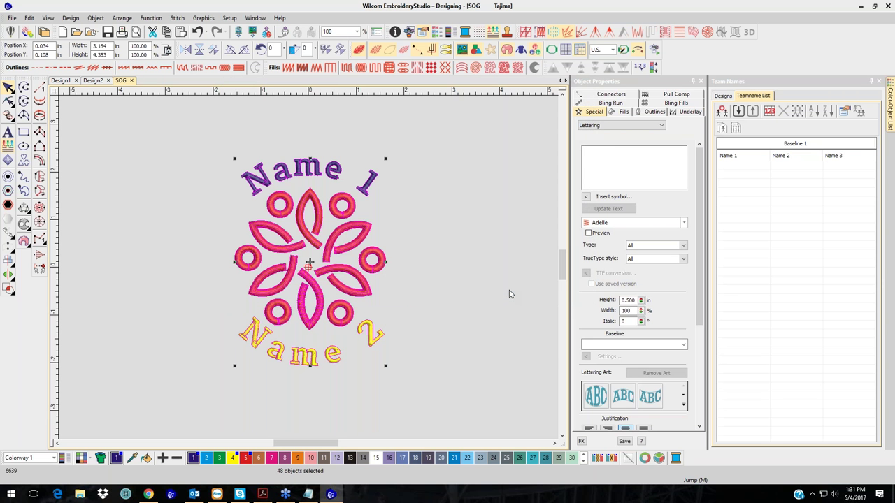
{"action": "left_click", "coordinate": [471, 165]}
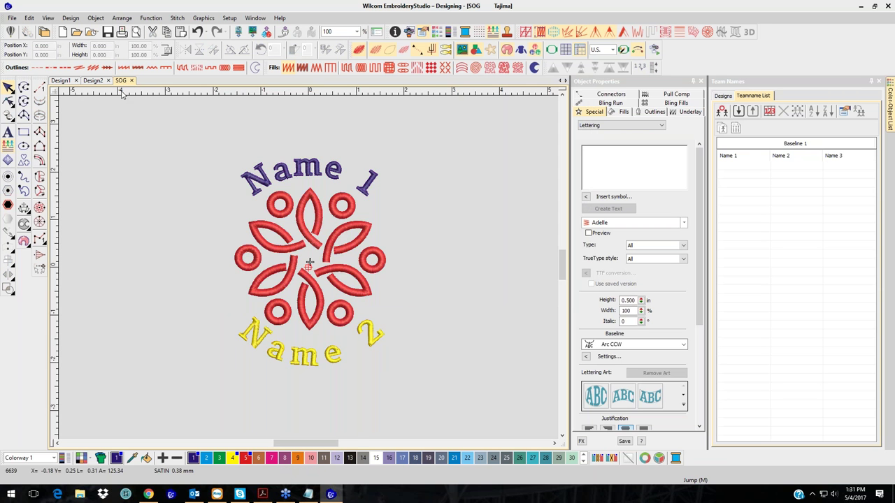
- Place a copy of the SOG teamname design from the Custom template collection beside the original emblem
{"action": "scroll", "coordinate": [315, 259], "scroll_direction": "down", "scroll_amount": 1}
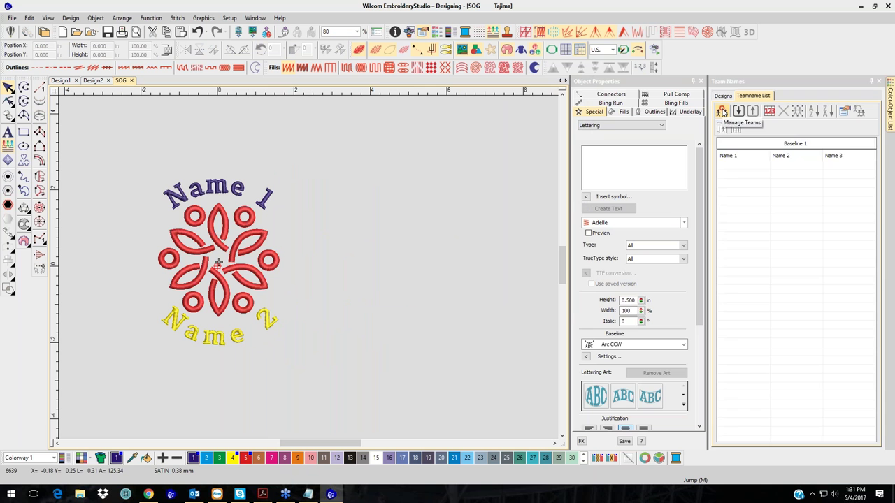
{"action": "left_click", "coordinate": [723, 98]}
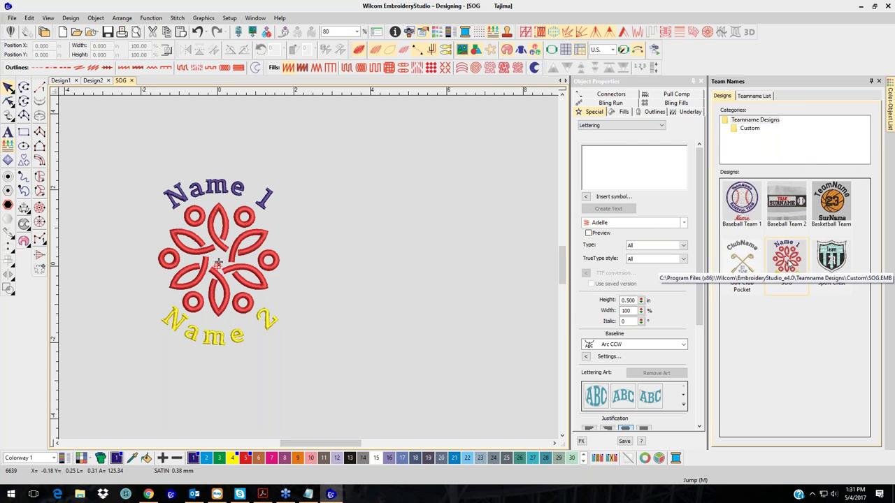
{"action": "left_click_drag", "start_coordinate": [785, 266], "coordinate": [390, 246]}
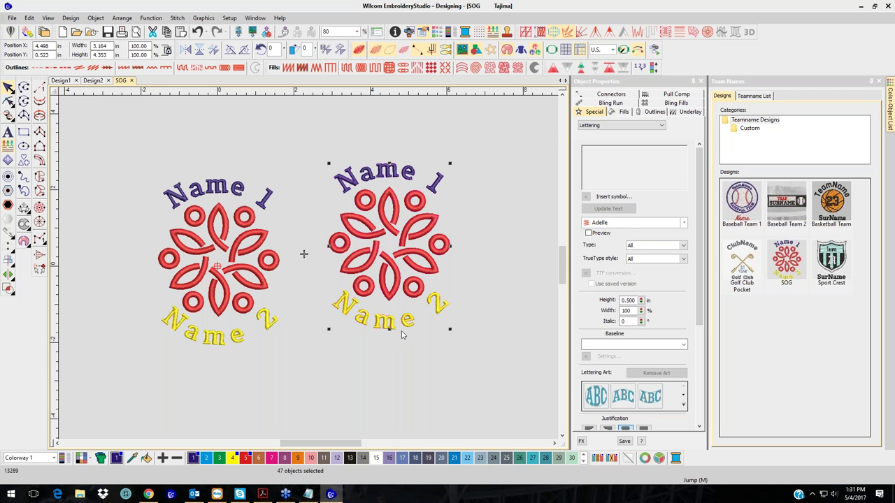
- Open team management for the placed SOG design and choose Sample Team as the team
{"action": "left_click", "coordinate": [753, 96]}
{"action": "left_click", "coordinate": [722, 111]}
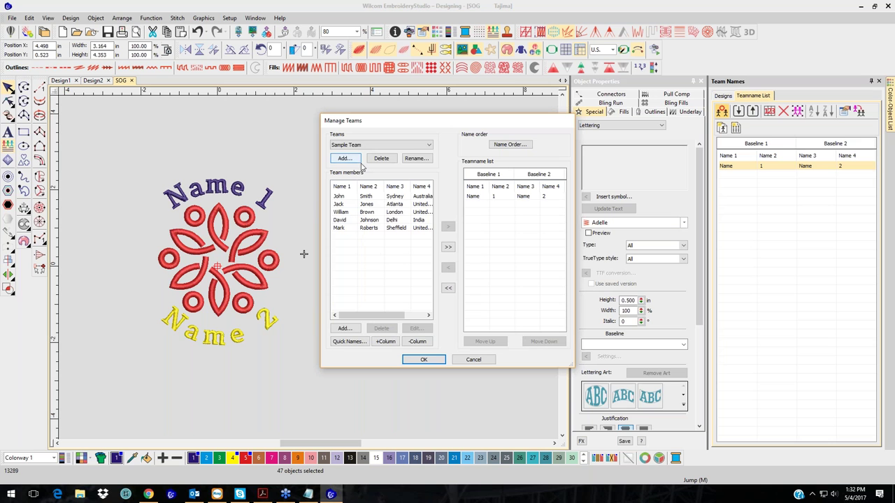
{"action": "left_click", "coordinate": [421, 147]}
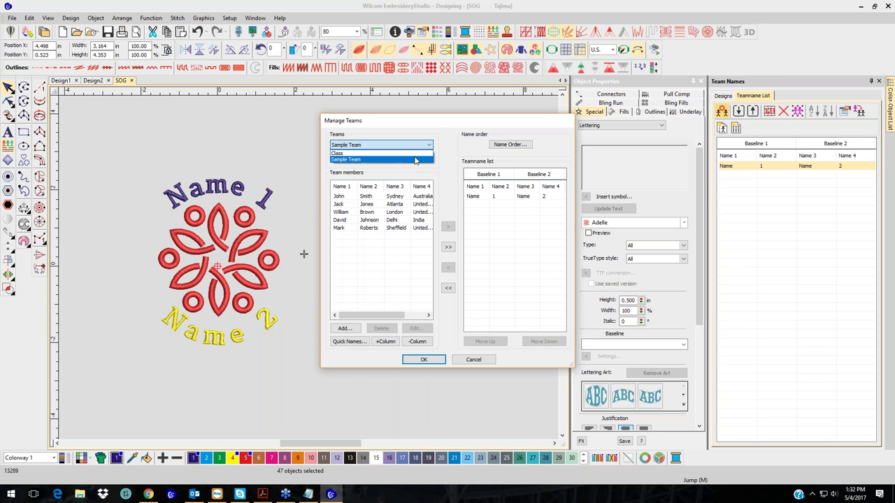
{"action": "left_click", "coordinate": [361, 160]}
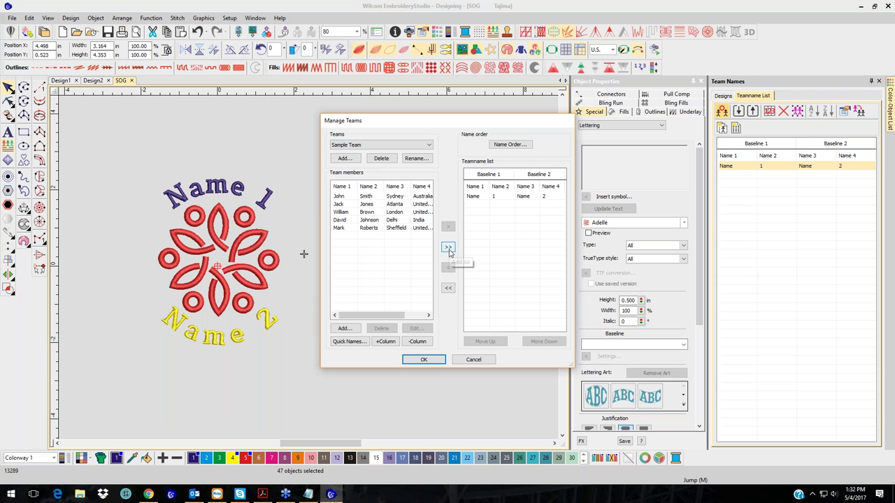
- Set the name order to Name 1 on Baseline 1 and Name 2 on Baseline 2, with all Sample Team members in the teamname list
{"action": "left_click", "coordinate": [497, 147]}
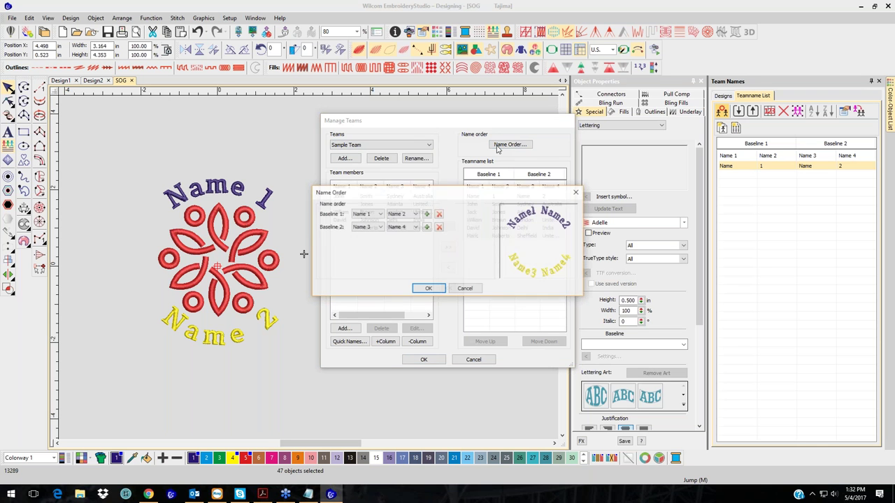
{"action": "left_click", "coordinate": [438, 227]}
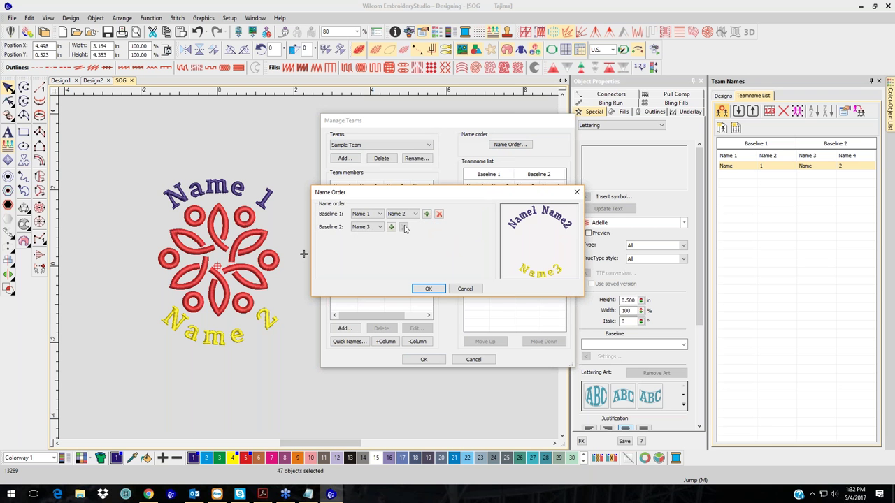
{"action": "left_click", "coordinate": [438, 214]}
{"action": "left_click", "coordinate": [378, 228]}
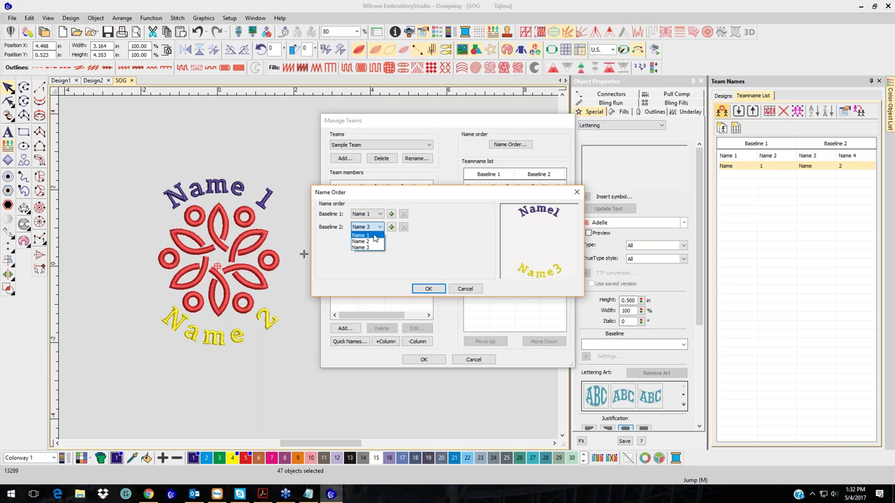
{"action": "left_click", "coordinate": [371, 241]}
{"action": "left_click", "coordinate": [430, 288]}
{"action": "left_click", "coordinate": [424, 360]}
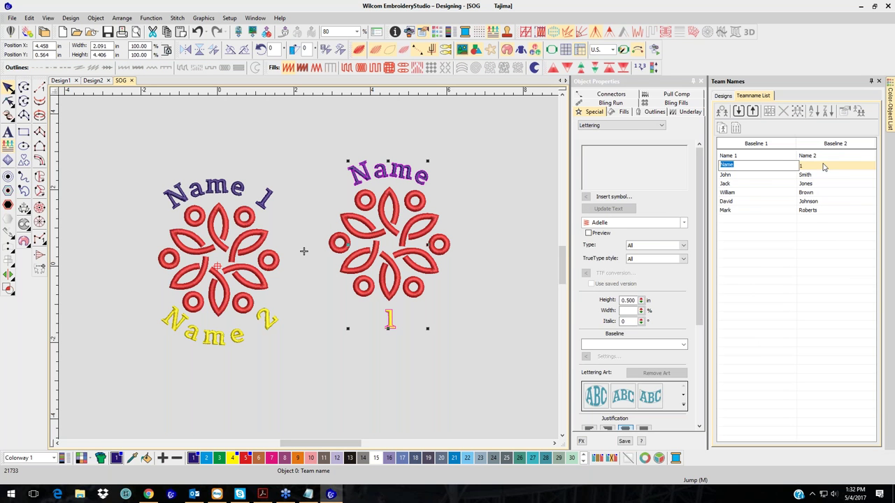
{"action": "key", "text": "Tab"}
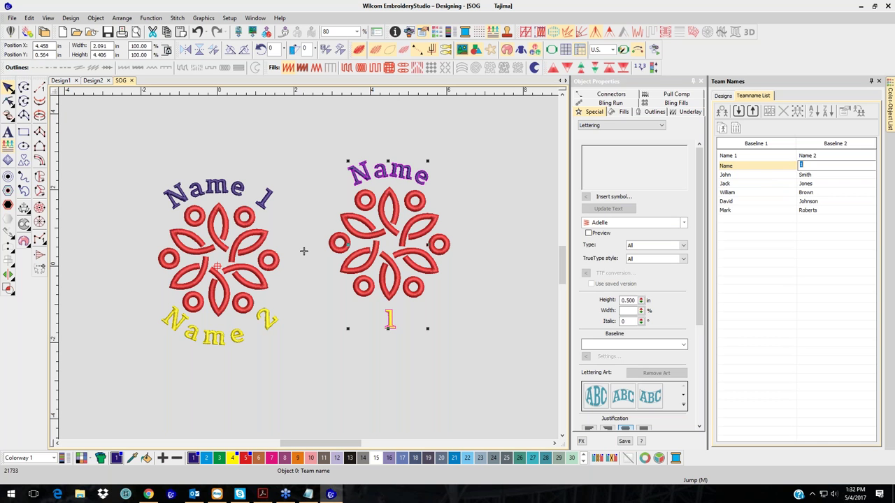
{"action": "left_click", "coordinate": [499, 170]}
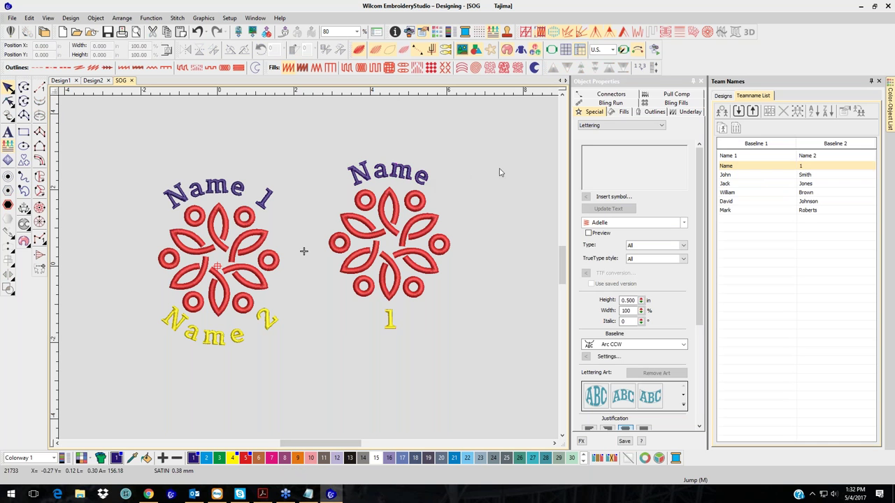
{"action": "left_click", "coordinate": [722, 111]}
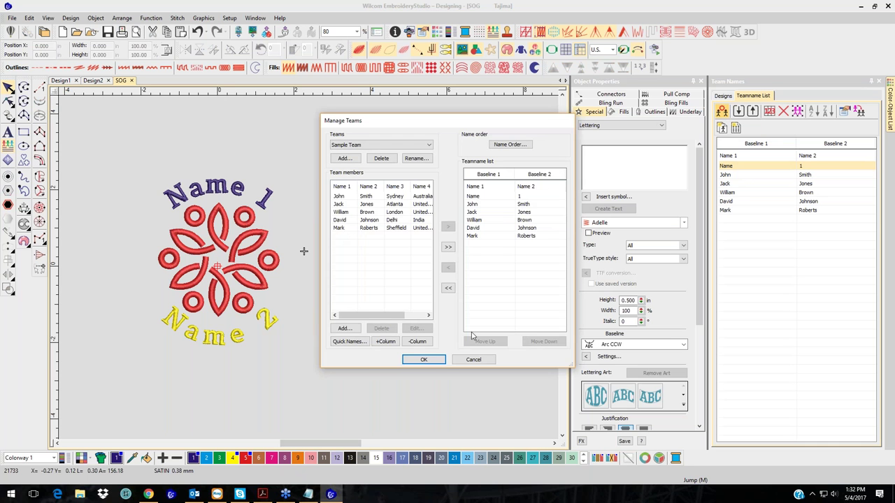
{"action": "left_click", "coordinate": [473, 359]}
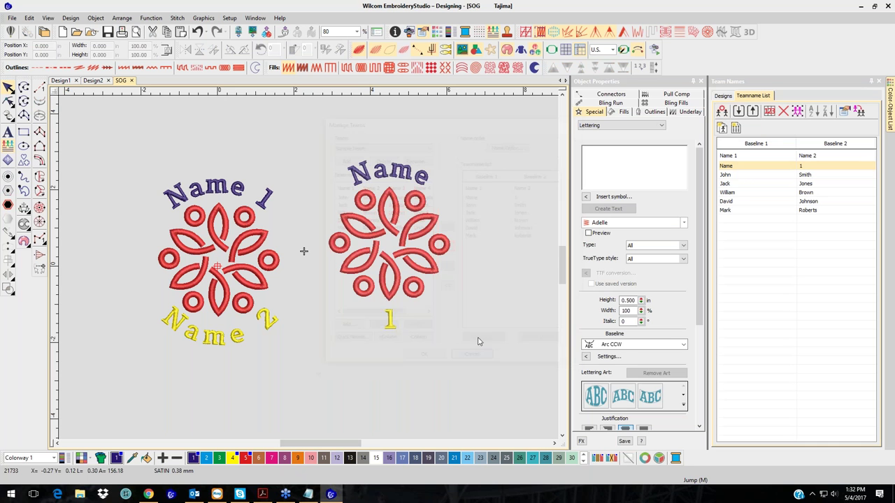
- Remove the placeholder "Name" / "1" entry from the placed design's teamname list and deselect the design
{"action": "left_click", "coordinate": [797, 111]}
{"action": "left_click", "coordinate": [722, 111]}
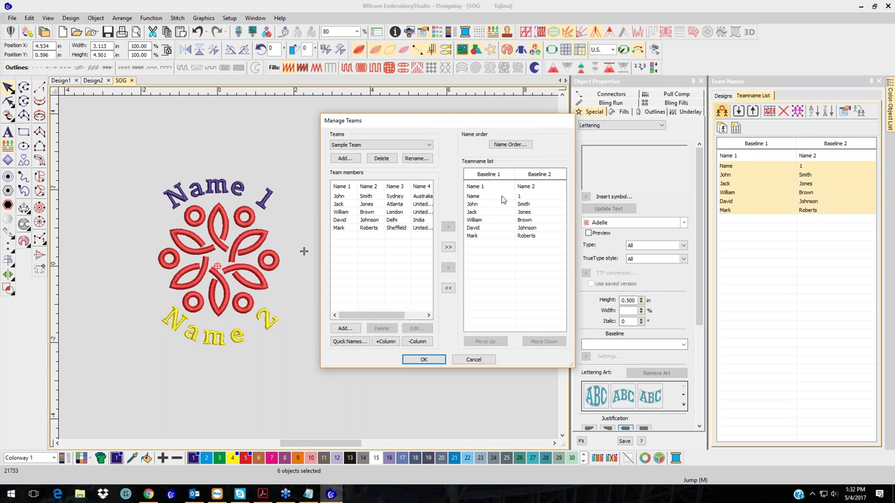
{"action": "left_click", "coordinate": [531, 199]}
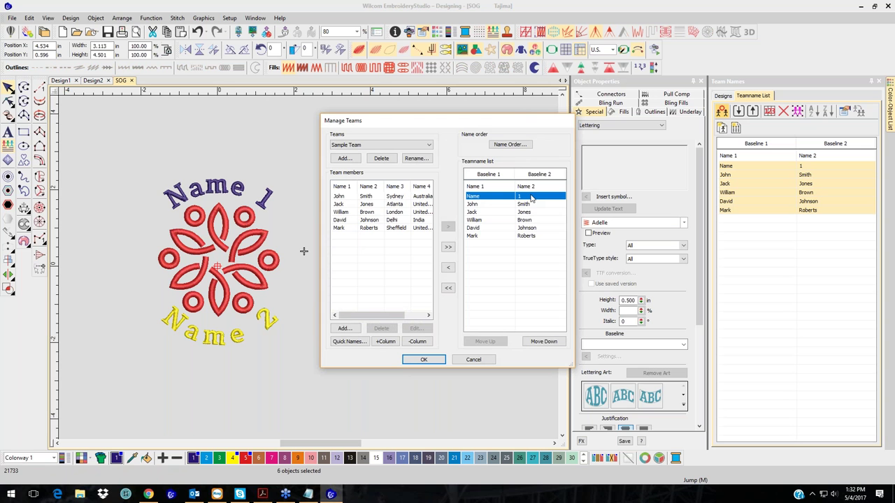
{"action": "left_click", "coordinate": [449, 267]}
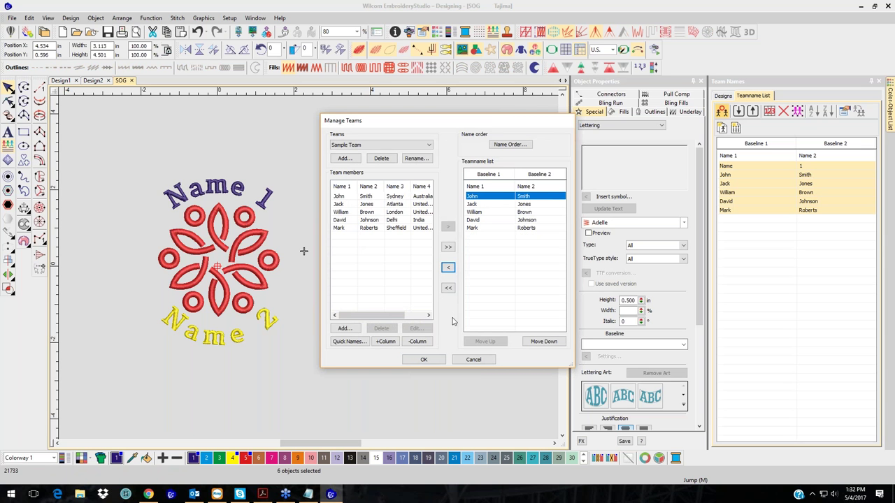
{"action": "left_click", "coordinate": [424, 360]}
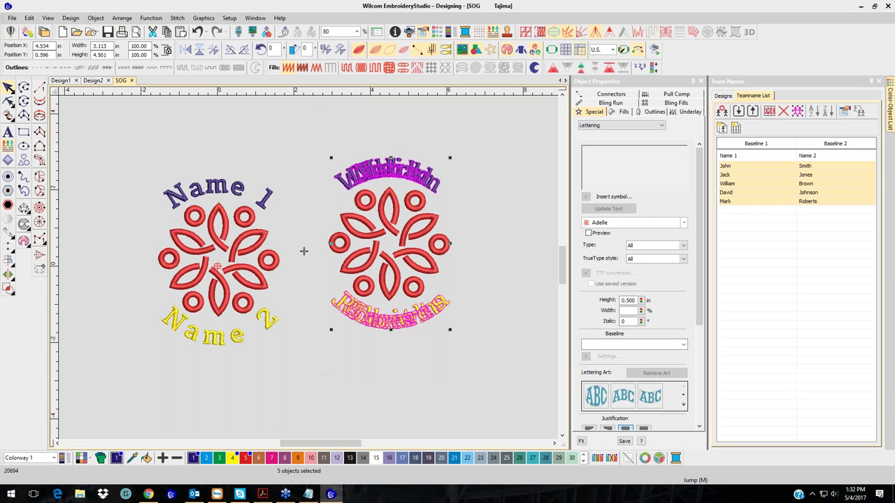
{"action": "left_click", "coordinate": [550, 137]}
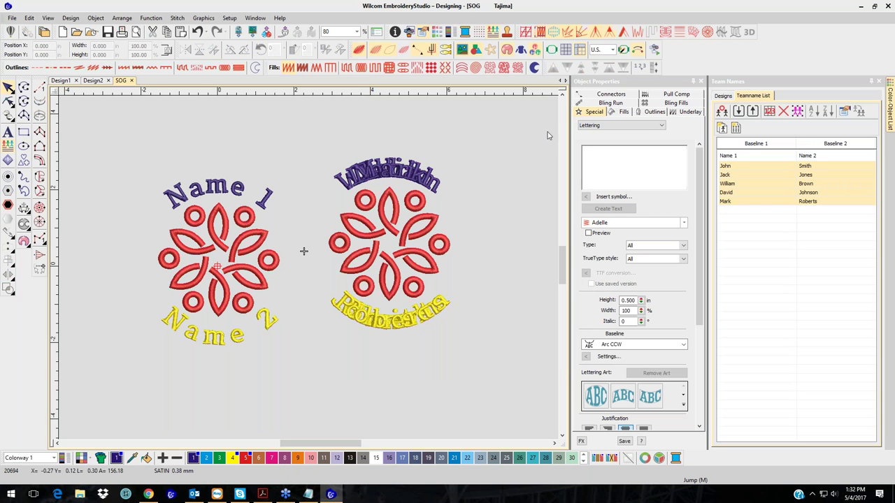
- Preview the listed team members' names on the SOG design one after another, ending with the last entry
{"action": "left_click", "coordinate": [784, 166]}
{"action": "left_click", "coordinate": [784, 176]}
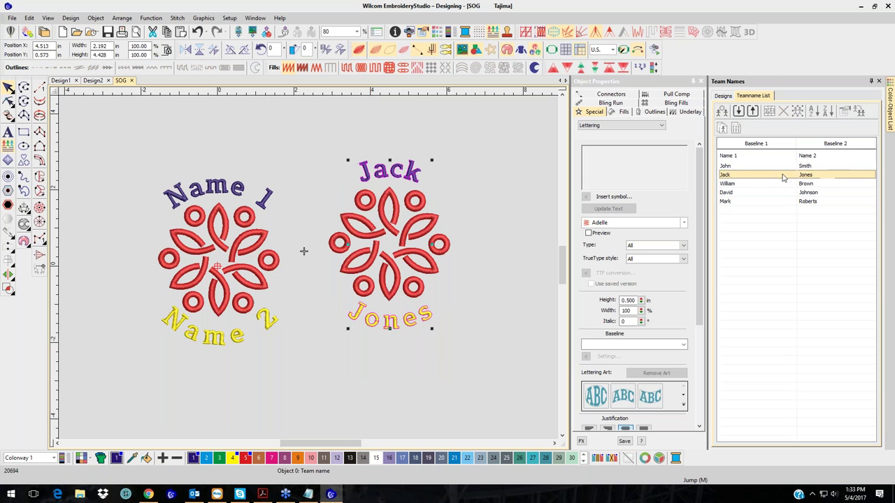
{"action": "left_click", "coordinate": [782, 186]}
{"action": "left_click", "coordinate": [781, 200]}
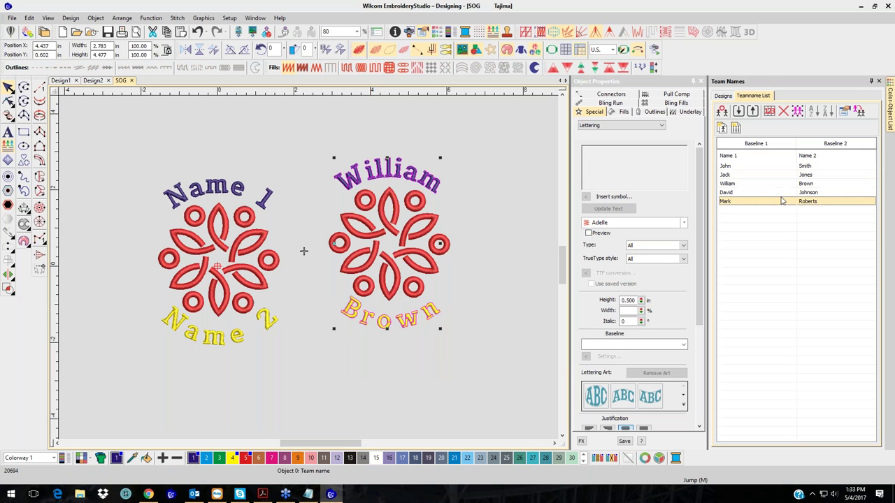
{"action": "left_click", "coordinate": [463, 161]}
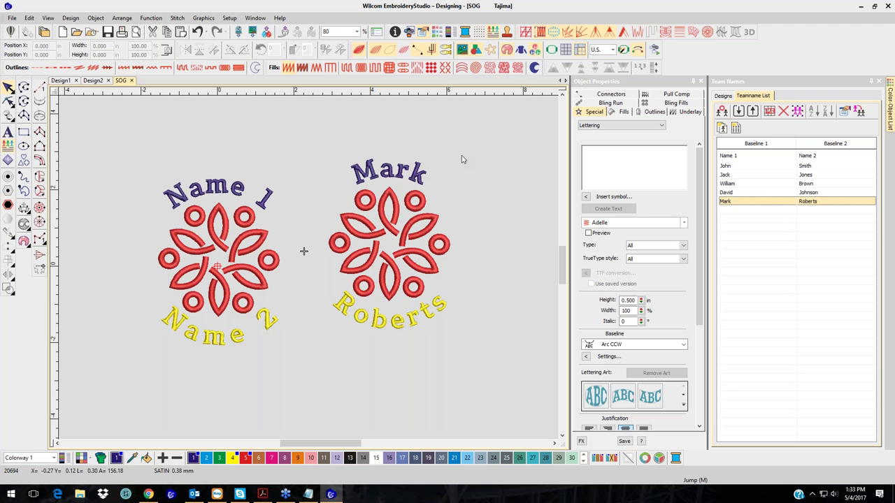
- Show the teamname design collection and close the SOG design without saving its changes
{"action": "left_click", "coordinate": [723, 96]}
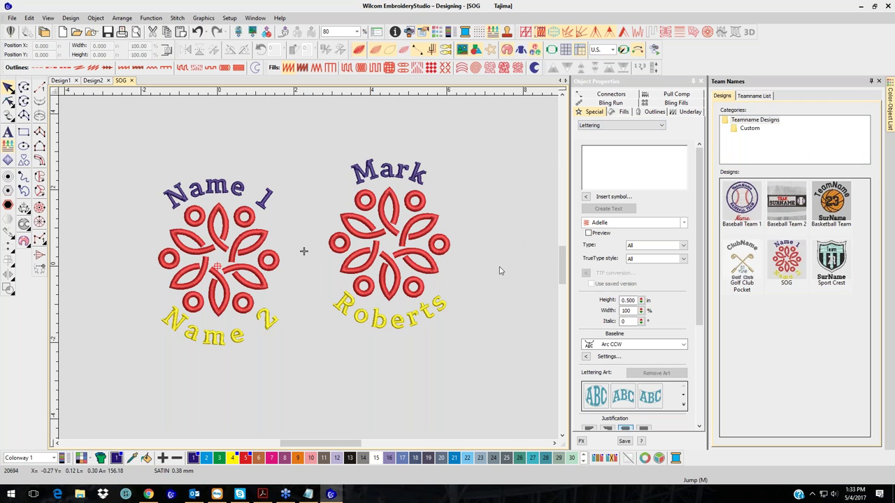
{"action": "left_click", "coordinate": [132, 82]}
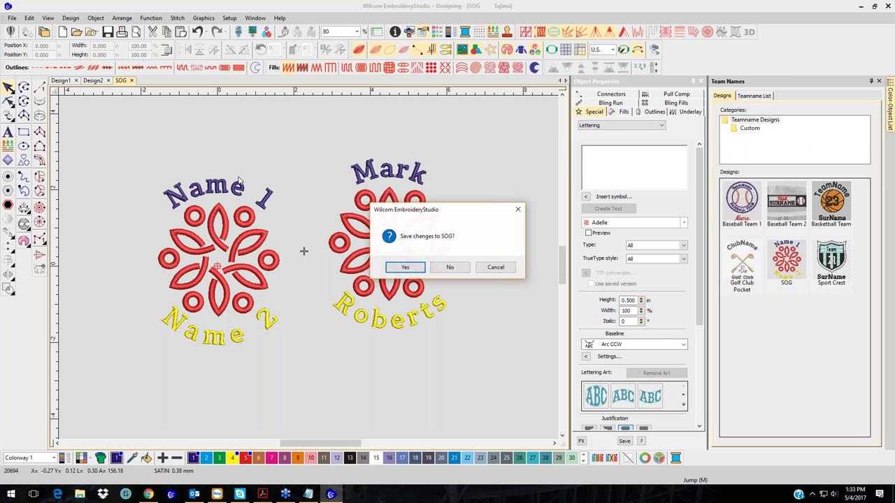
{"action": "left_click", "coordinate": [451, 270]}
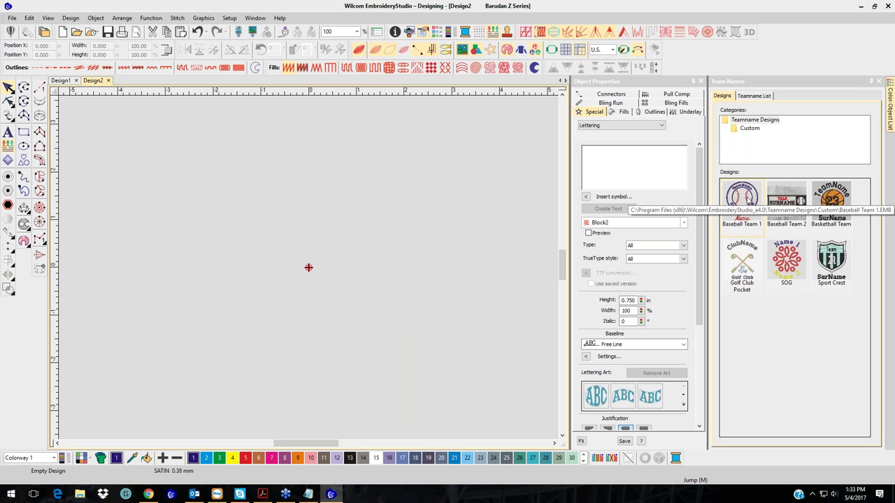
- Place the Baseball Team 1 teamname design and add all Sample Team members to its teamname list
{"action": "double_click", "coordinate": [744, 199]}
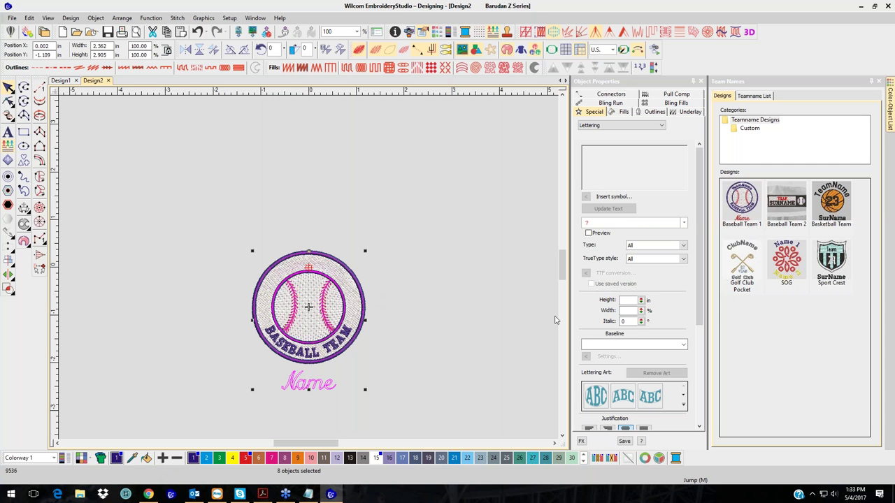
{"action": "left_click", "coordinate": [754, 96]}
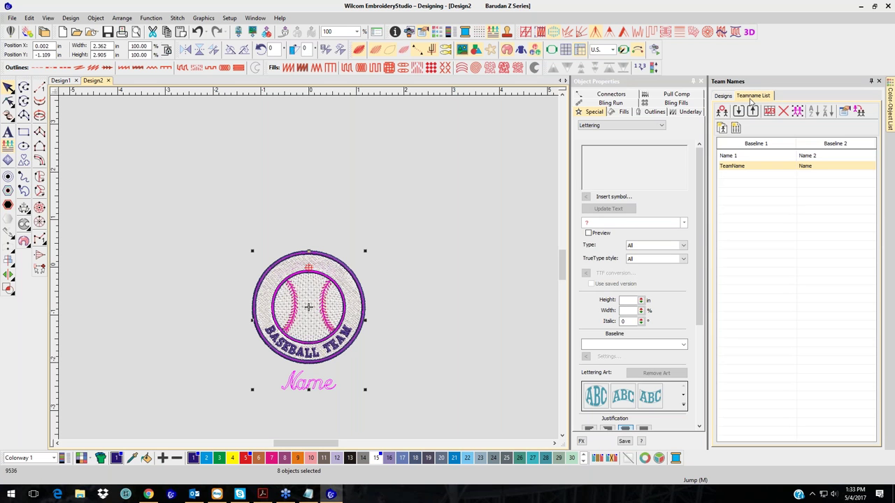
{"action": "left_click", "coordinate": [722, 128]}
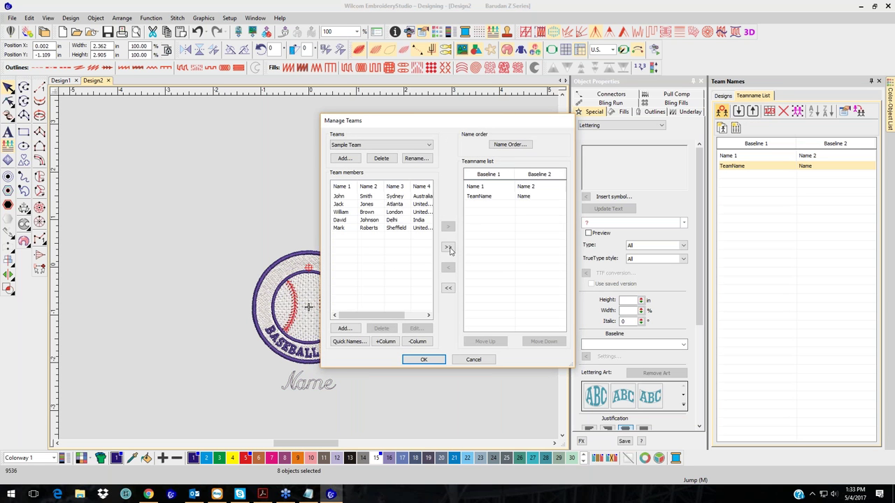
{"action": "left_click", "coordinate": [448, 248]}
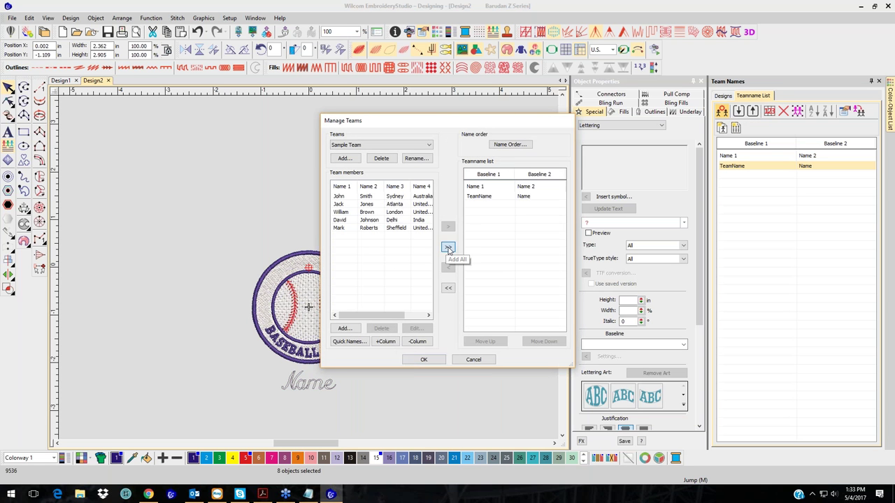
- Remove the placeholder "TeamName" / "Name" entry from the baseball design's teamname list and deselect the design
{"action": "left_click", "coordinate": [529, 196]}
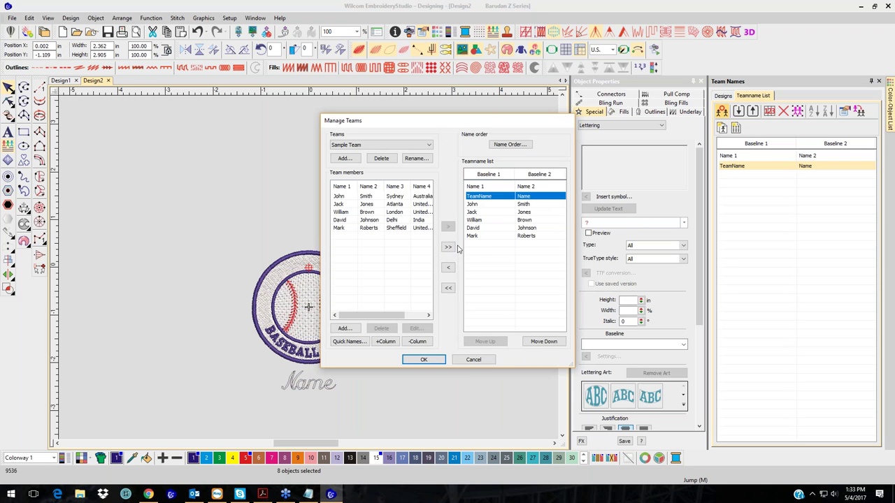
{"action": "left_click", "coordinate": [448, 267]}
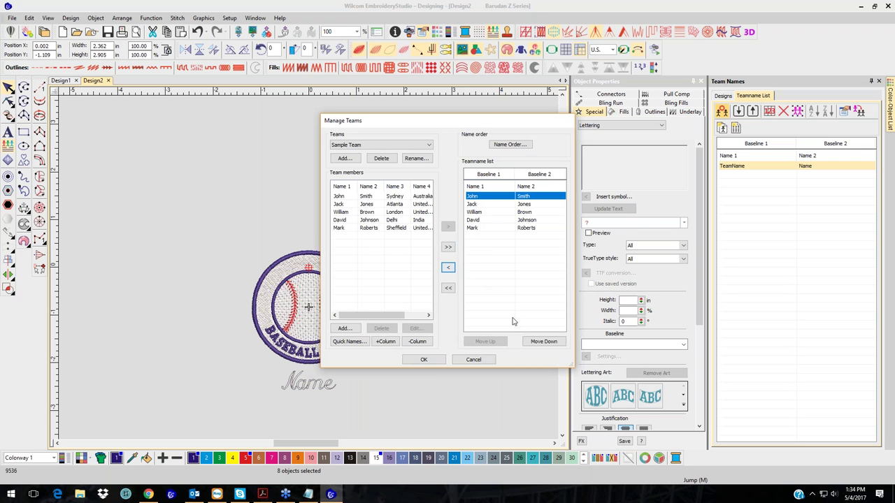
{"action": "left_click", "coordinate": [430, 362]}
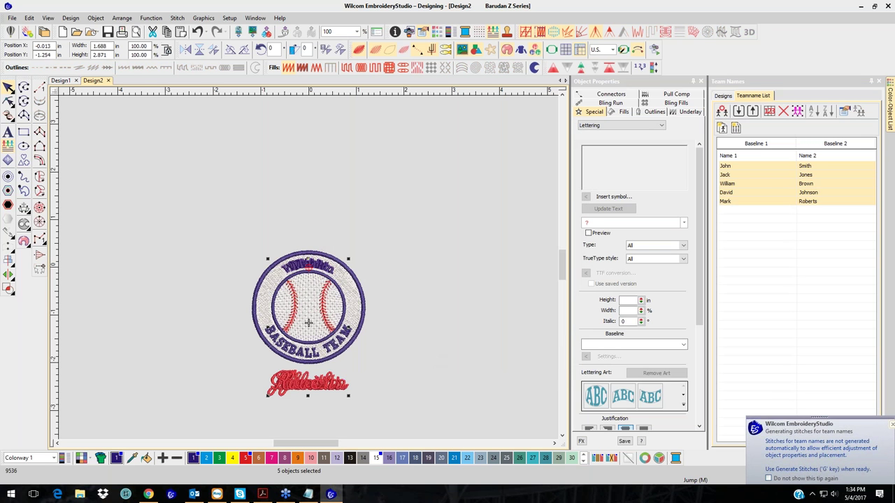
{"action": "left_click", "coordinate": [396, 345]}
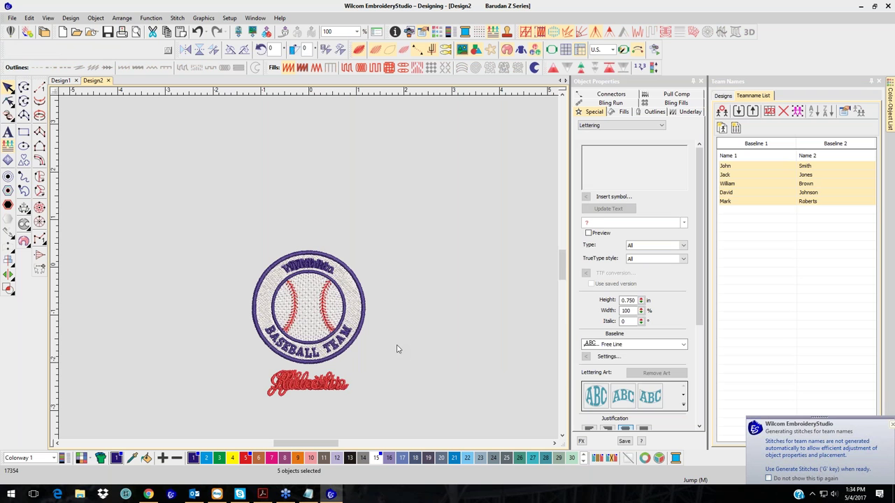
- Preview the first, third and fourth team members' names on the baseball design and inspect the lettering up close
{"action": "left_click", "coordinate": [753, 168]}
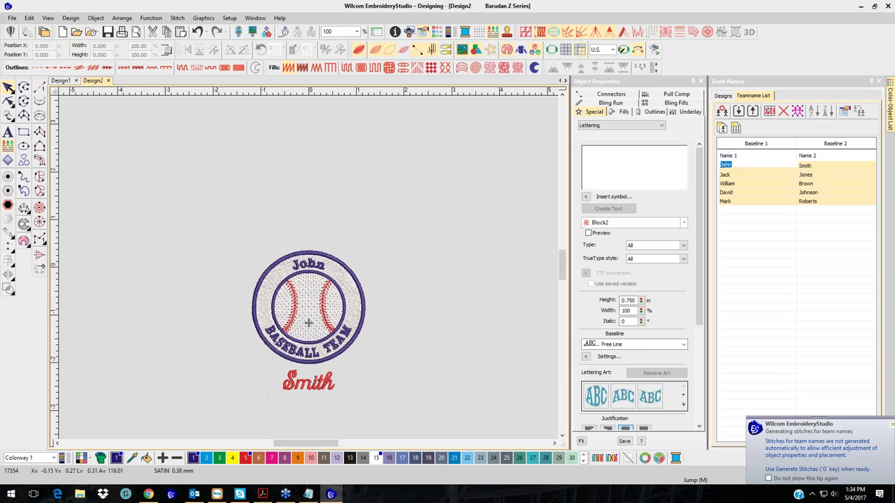
{"action": "left_click", "coordinate": [755, 183]}
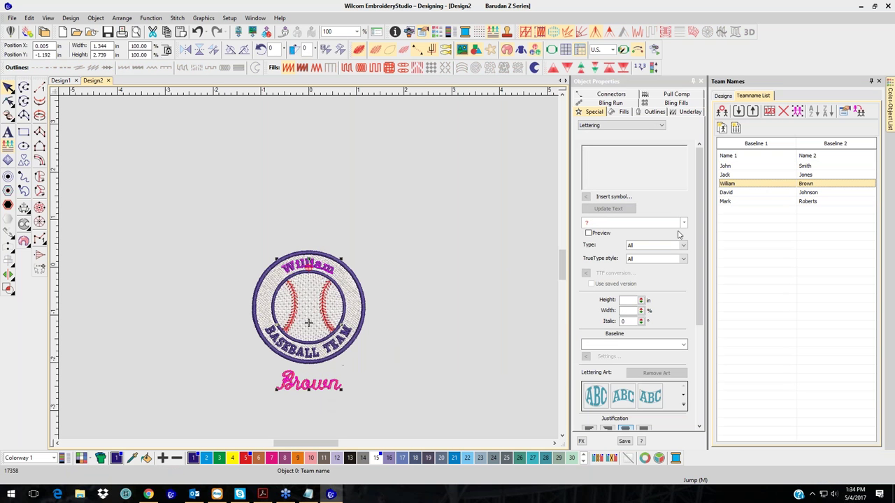
{"action": "left_click", "coordinate": [767, 193]}
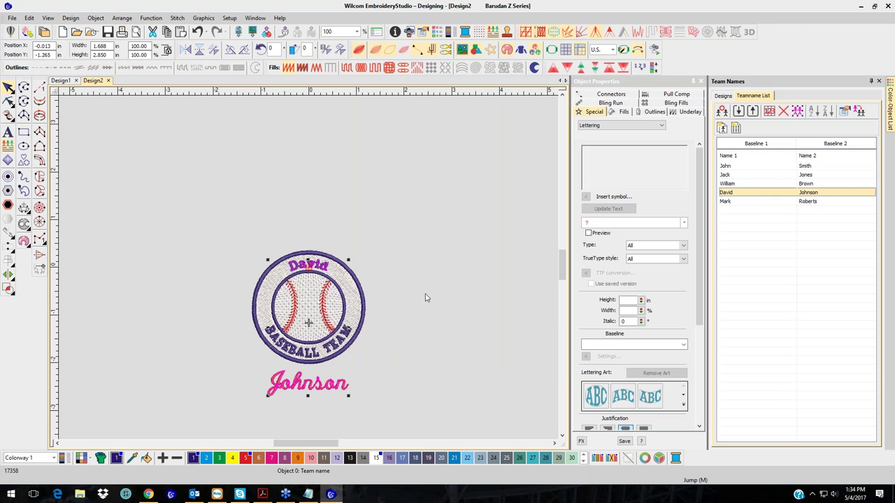
{"action": "left_click", "coordinate": [308, 264]}
{"action": "scroll", "coordinate": [311, 271], "scroll_direction": "up", "scroll_amount": 1}
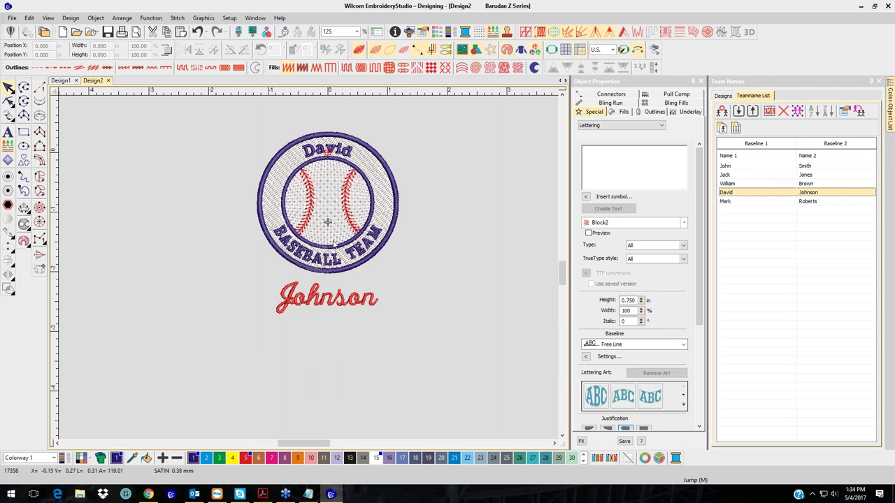
{"action": "scroll", "coordinate": [311, 272], "scroll_direction": "up", "scroll_amount": 2}
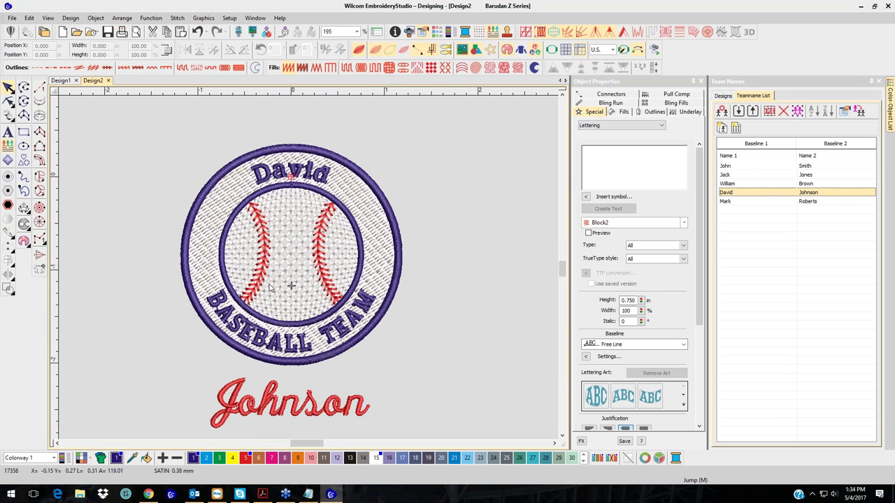
- Look over the teamname design collection and the team setup of the baseball design
{"action": "left_click", "coordinate": [722, 96]}
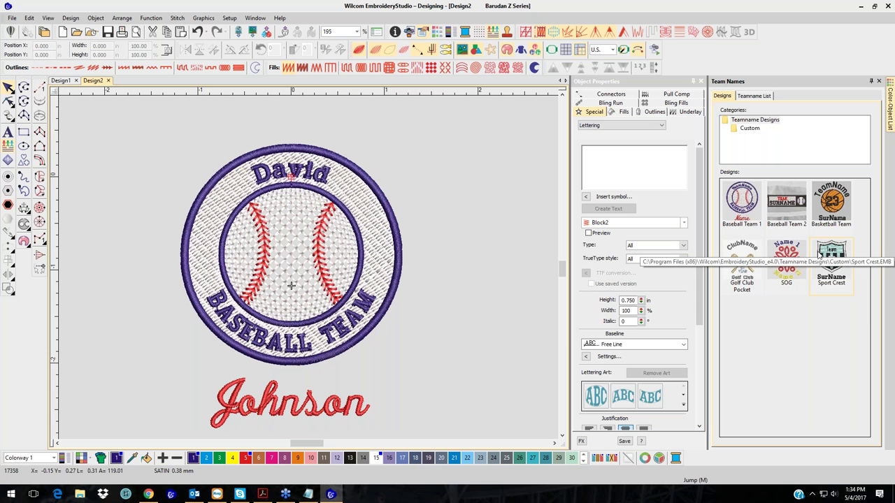
{"action": "left_click", "coordinate": [555, 444]}
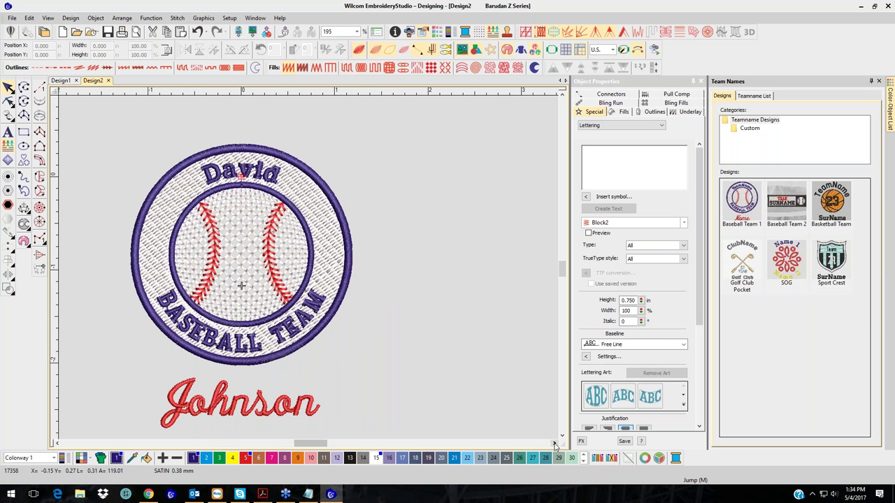
{"action": "left_click", "coordinate": [555, 444]}
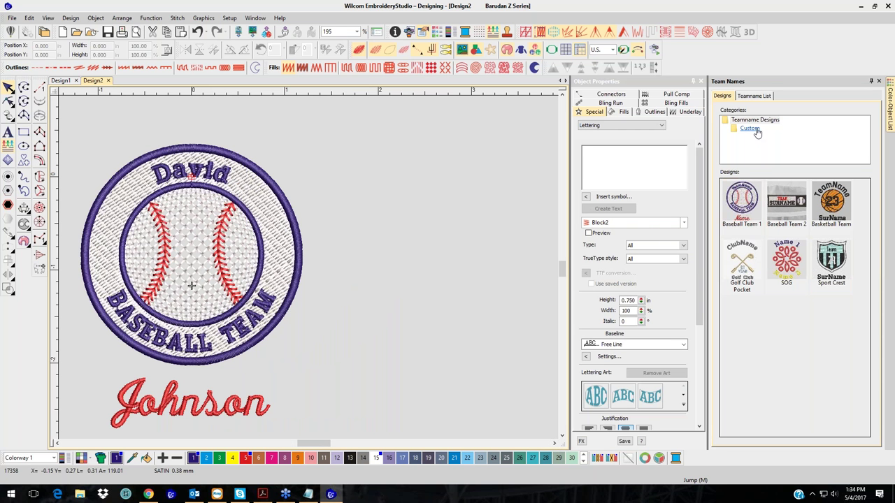
{"action": "left_click", "coordinate": [753, 97]}
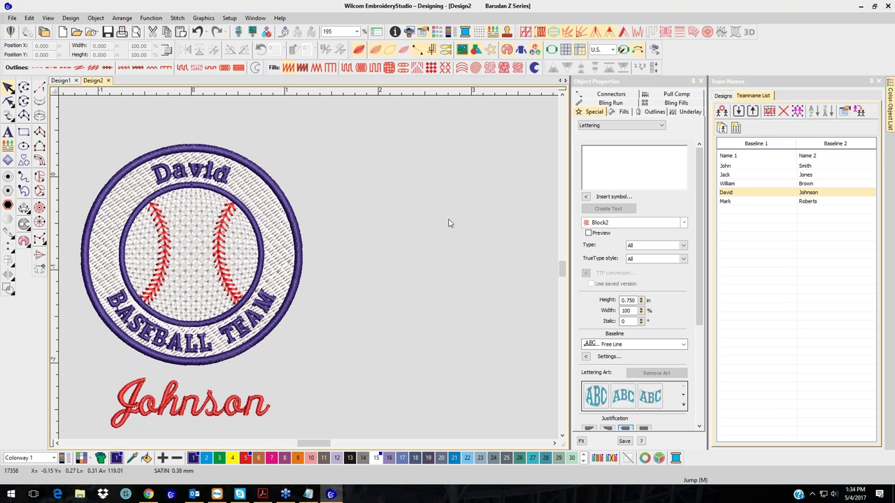
{"action": "left_click", "coordinate": [722, 111]}
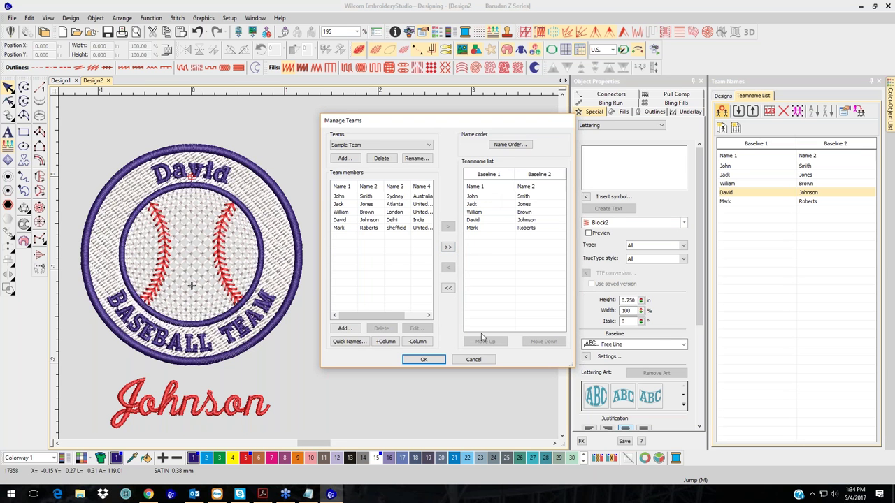
{"action": "left_click", "coordinate": [473, 359]}
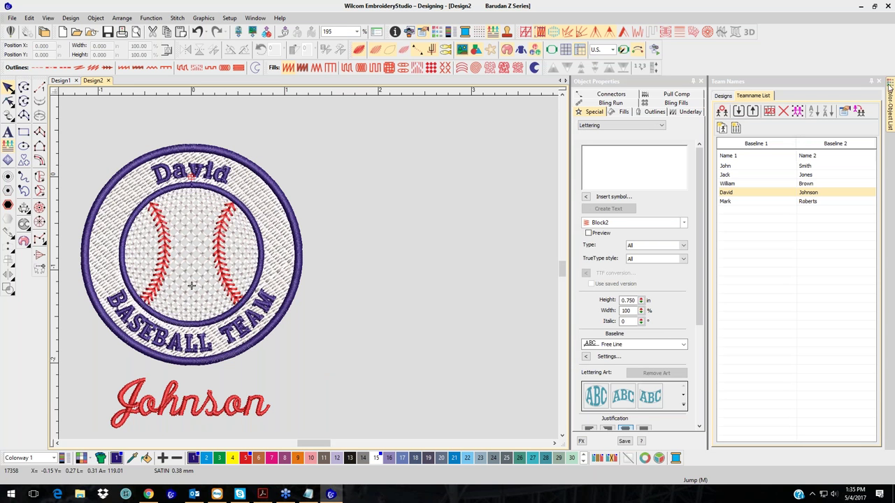
- Delete all team names from the baseball design, along with the remaining baseball emblem
{"action": "left_click", "coordinate": [797, 112]}
{"action": "key", "text": "Delete"}
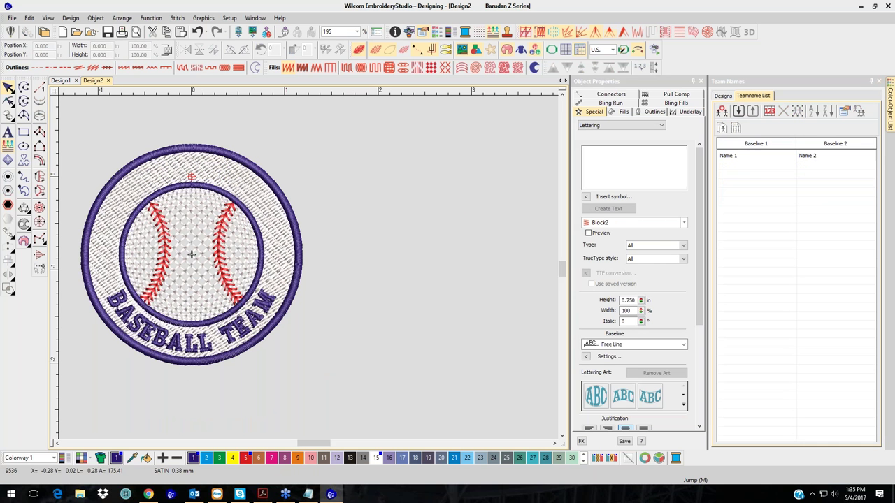
{"action": "left_click_drag", "start_coordinate": [370, 389], "coordinate": [188, 193]}
{"action": "key", "text": "Delete"}
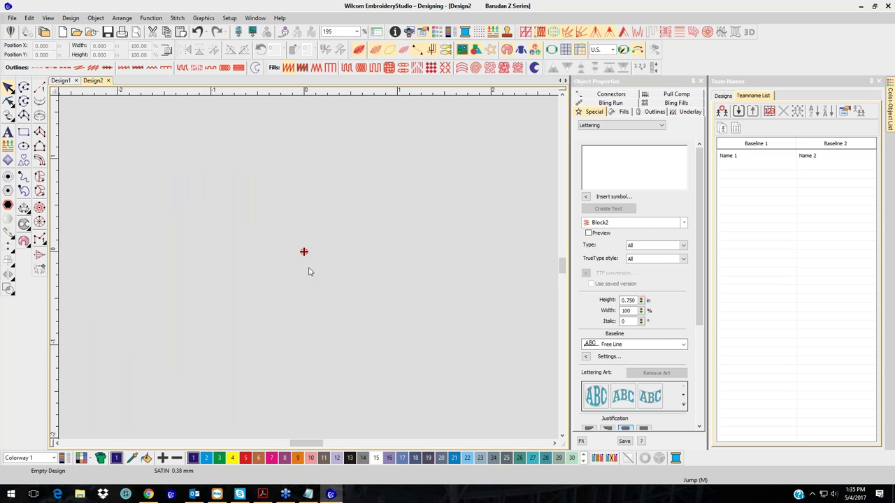
{"action": "left_click", "coordinate": [722, 111]}
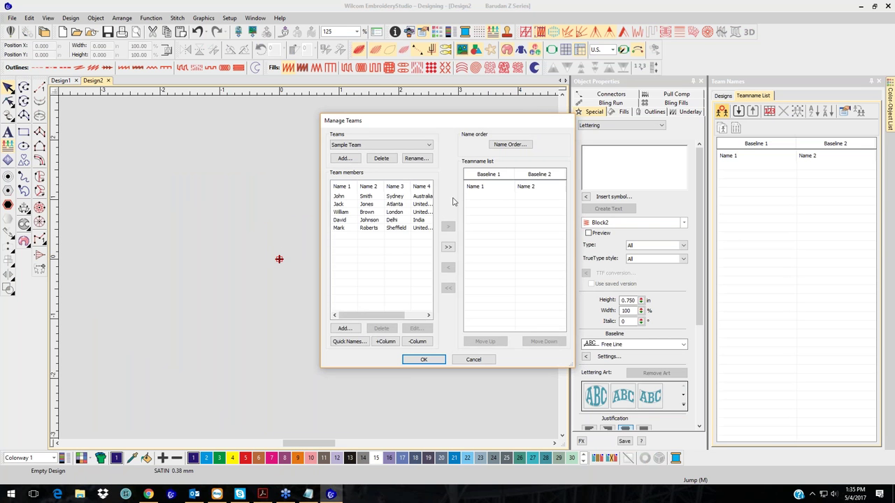
{"action": "left_click", "coordinate": [509, 146]}
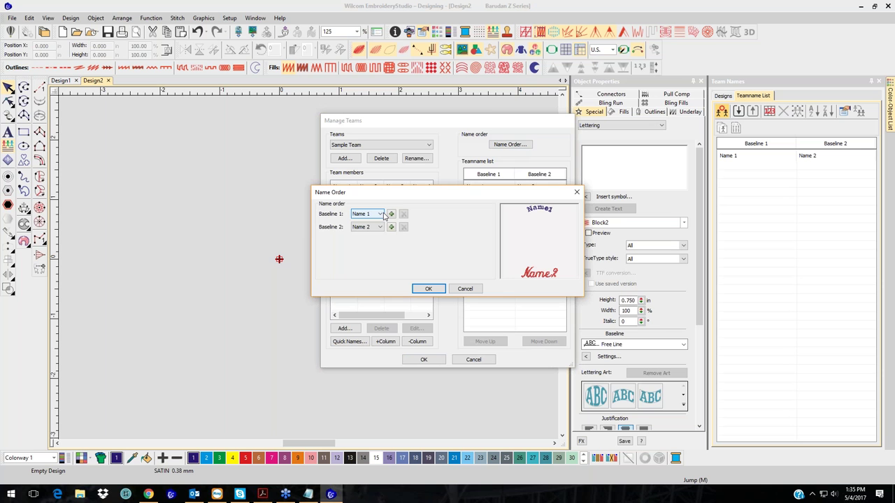
{"action": "left_click", "coordinate": [466, 289]}
{"action": "left_click", "coordinate": [474, 360]}
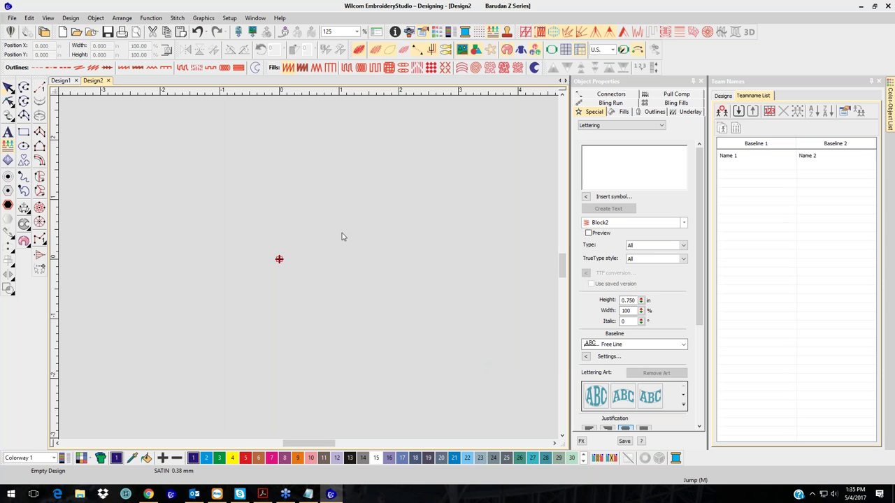
- Close Design2 without saving and delete all the team names from Design1
{"action": "left_click", "coordinate": [109, 81]}
{"action": "left_click", "coordinate": [448, 267]}
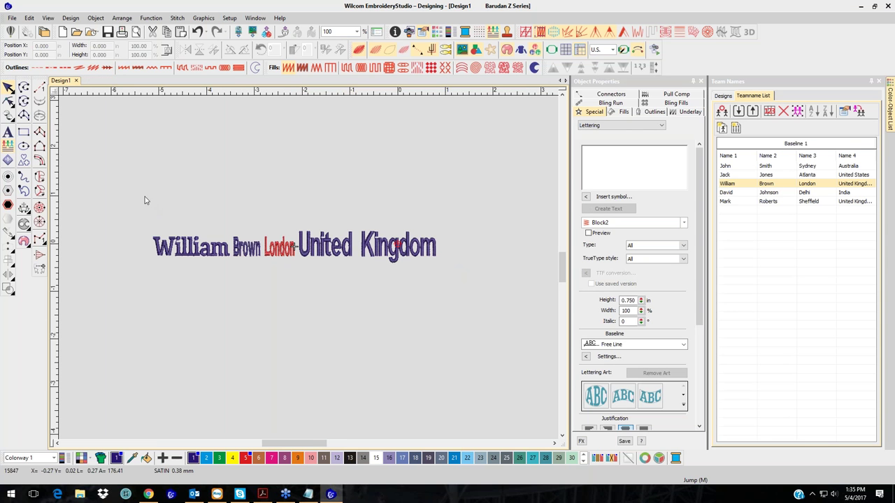
{"action": "left_click", "coordinate": [798, 111]}
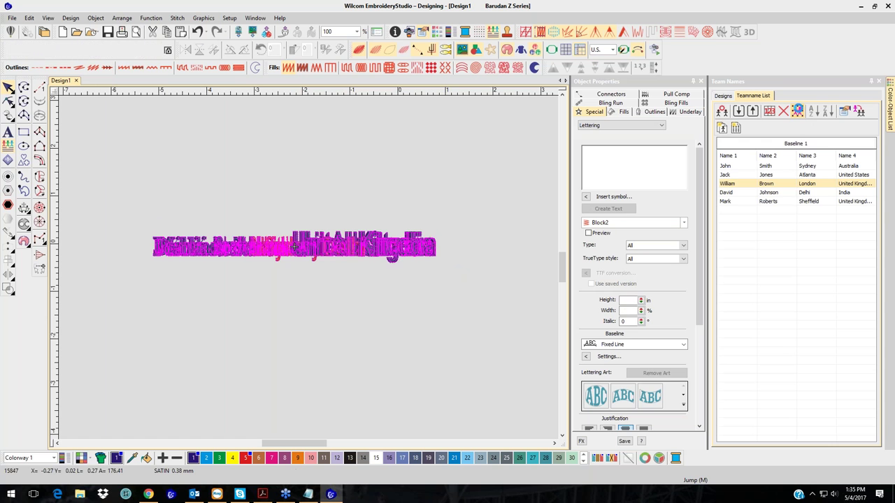
{"action": "key", "text": "Delete"}
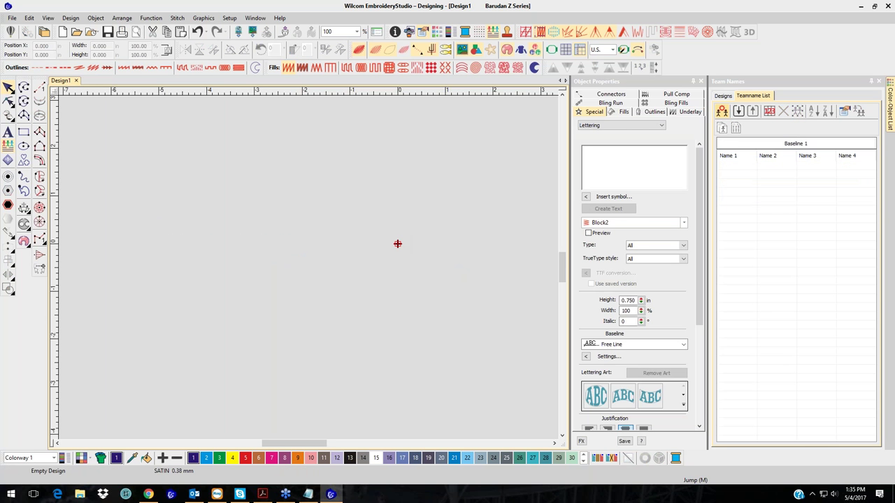
- Add all Sample Team members to the teamname list and open the name order for Baseline 1
{"action": "left_click", "coordinate": [723, 112]}
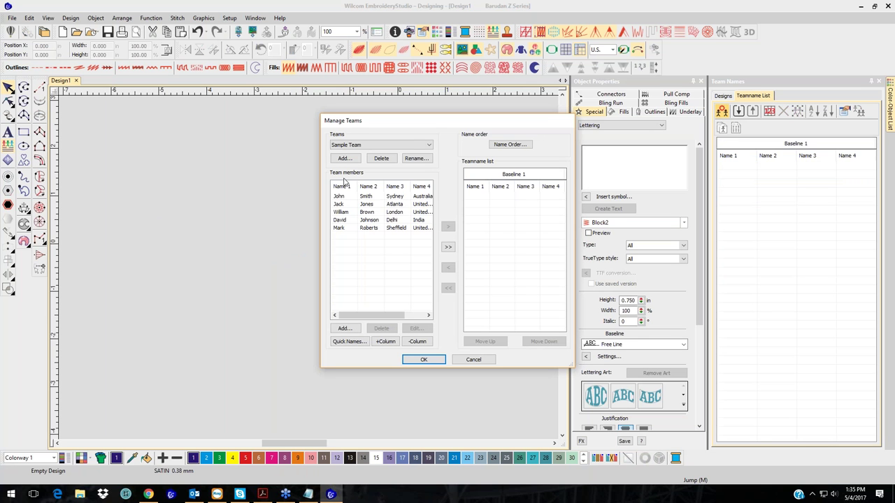
{"action": "left_click", "coordinate": [448, 247]}
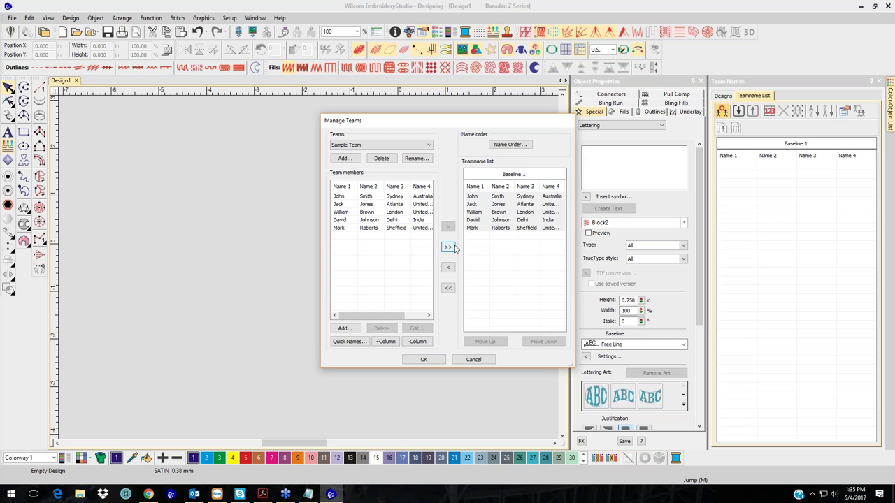
{"action": "left_click", "coordinate": [516, 145]}
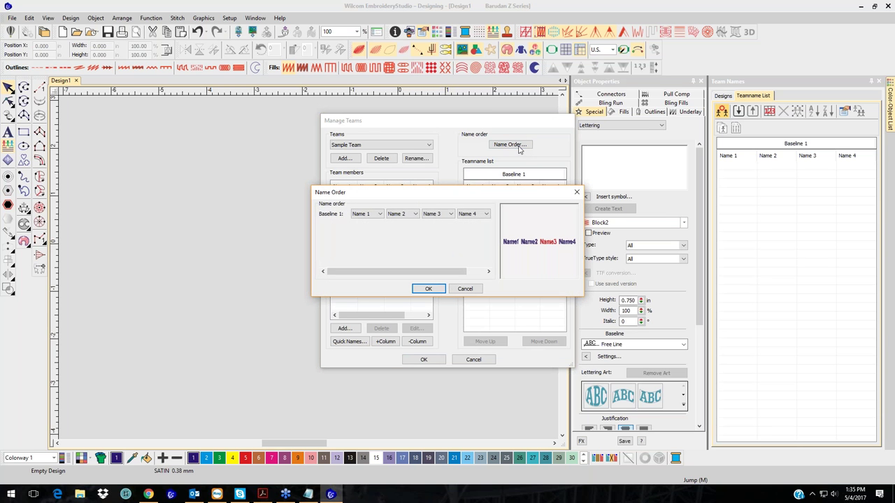
{"action": "left_click", "coordinate": [489, 218]}
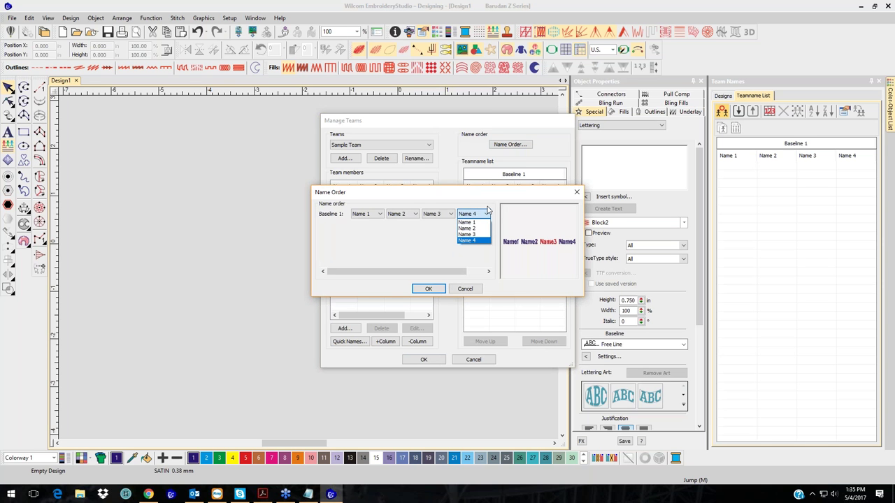
{"action": "left_click", "coordinate": [487, 196]}
{"action": "left_click", "coordinate": [488, 272]}
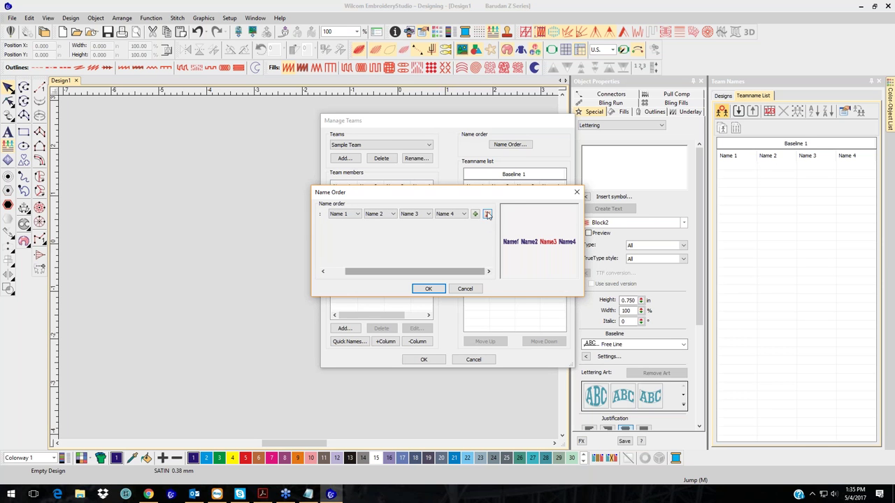
- Try removing Name 4, Name 3 and Name 2 from Baseline 1, add Name 2 back, and cancel the team setup
{"action": "left_click", "coordinate": [488, 214]}
{"action": "left_click", "coordinate": [452, 214]}
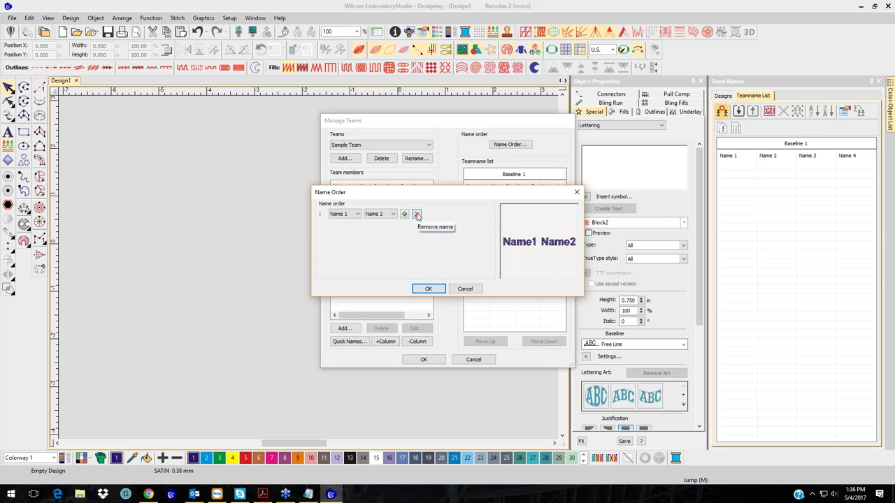
{"action": "left_click", "coordinate": [416, 215]}
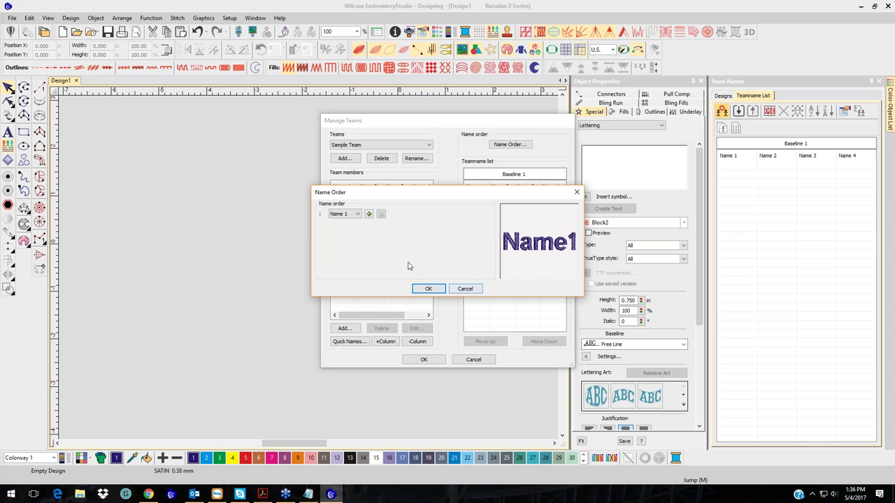
{"action": "left_click", "coordinate": [369, 215]}
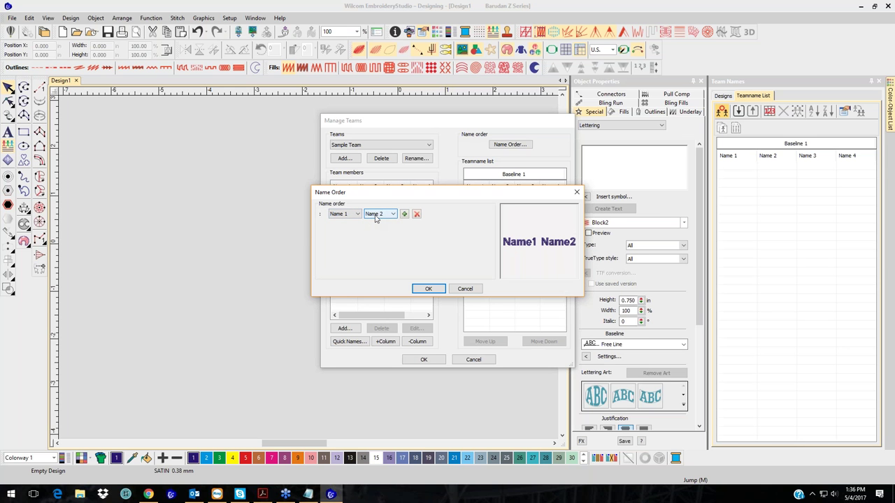
{"action": "left_click", "coordinate": [465, 288]}
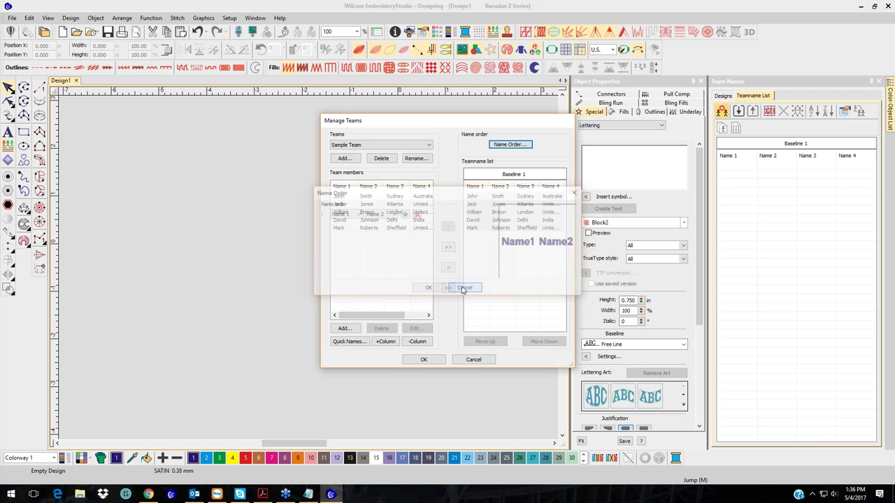
{"action": "left_click", "coordinate": [472, 359]}
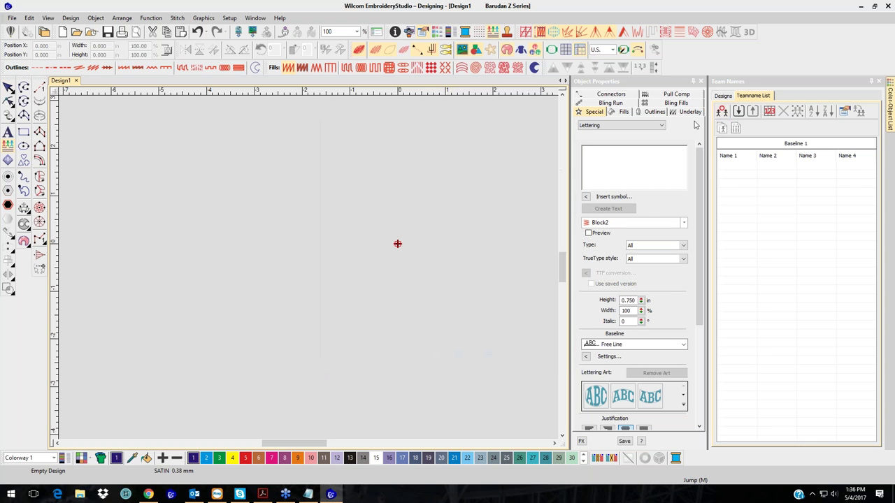
- Insert the Basketball Team teamname design and add all Sample Team members to its teamname list
{"action": "left_click", "coordinate": [724, 96]}
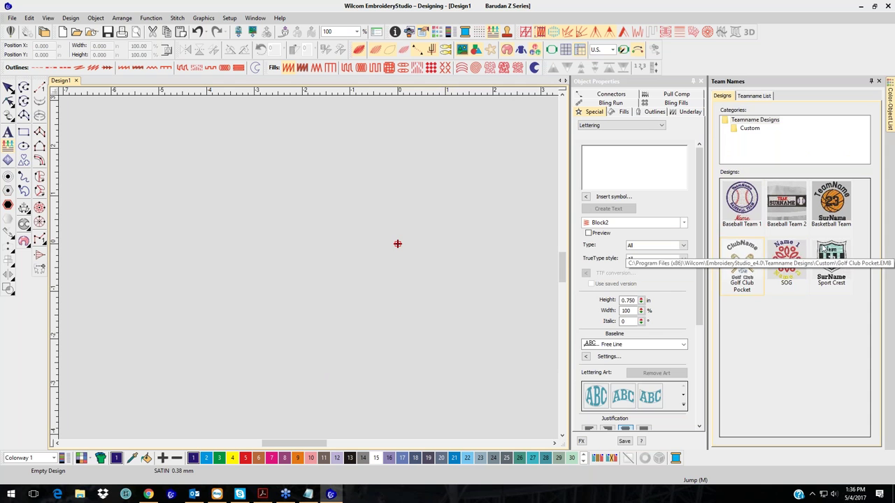
{"action": "double_click", "coordinate": [831, 204]}
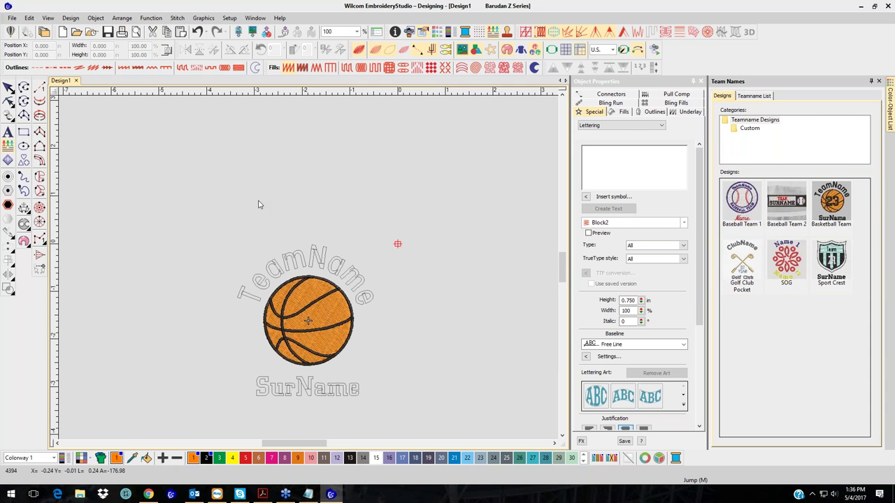
{"action": "left_click", "coordinate": [754, 96]}
{"action": "left_click", "coordinate": [722, 112]}
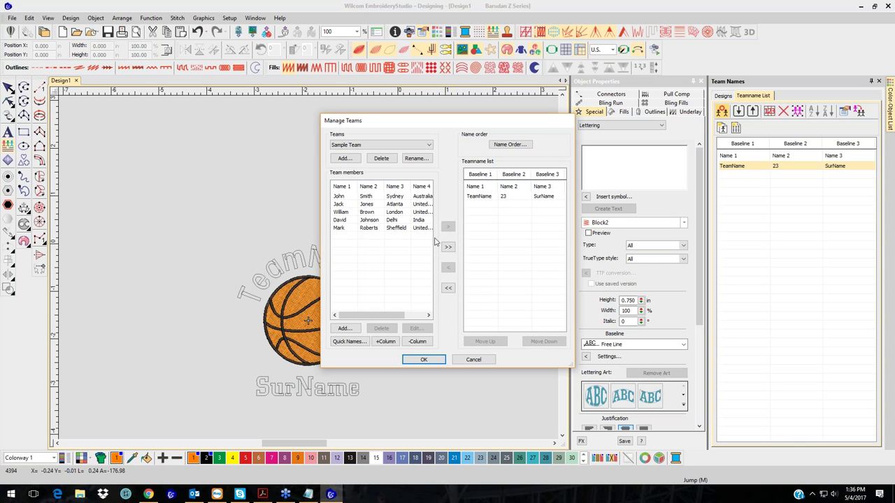
{"action": "left_click", "coordinate": [525, 146]}
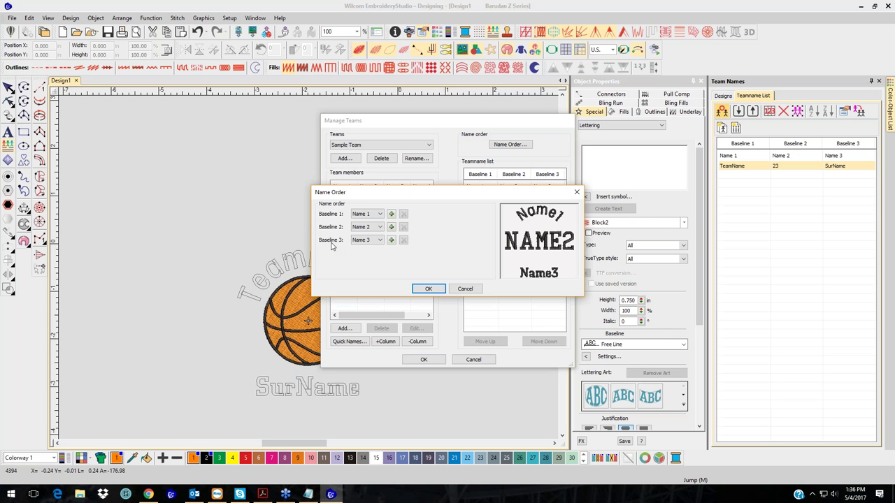
{"action": "left_click", "coordinate": [466, 289]}
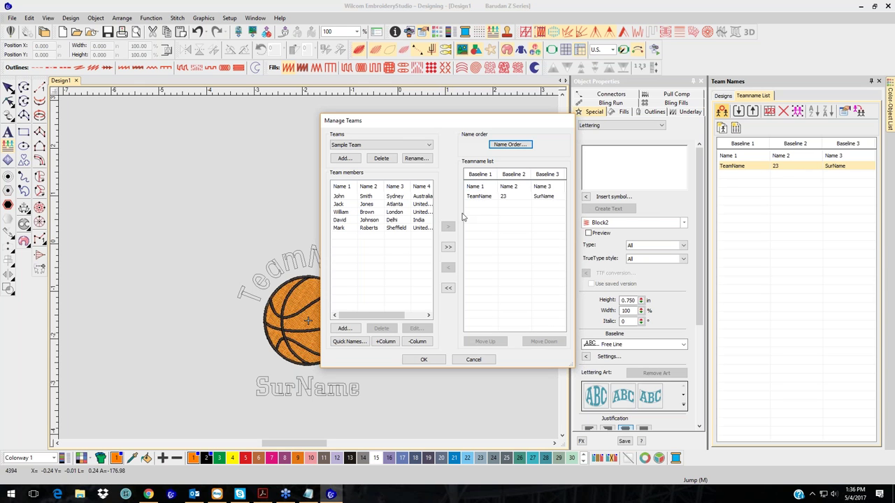
{"action": "left_click", "coordinate": [447, 248]}
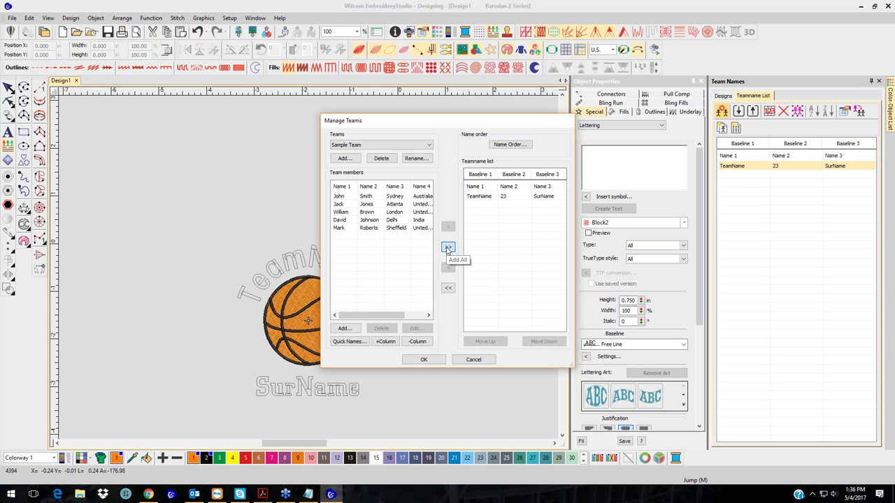
{"action": "left_click", "coordinate": [423, 360]}
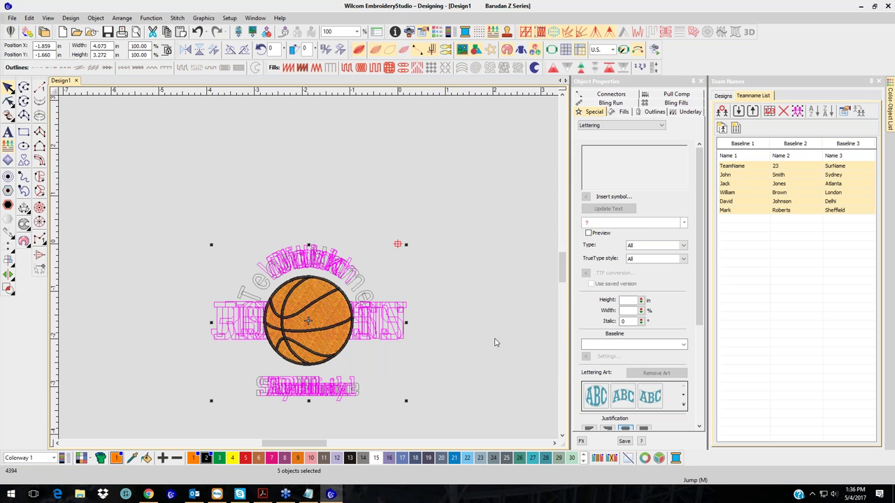
- Delete the placeholder TeamName, 23, SurName entry from the basketball design's teamname list
{"action": "double_click", "coordinate": [802, 166]}
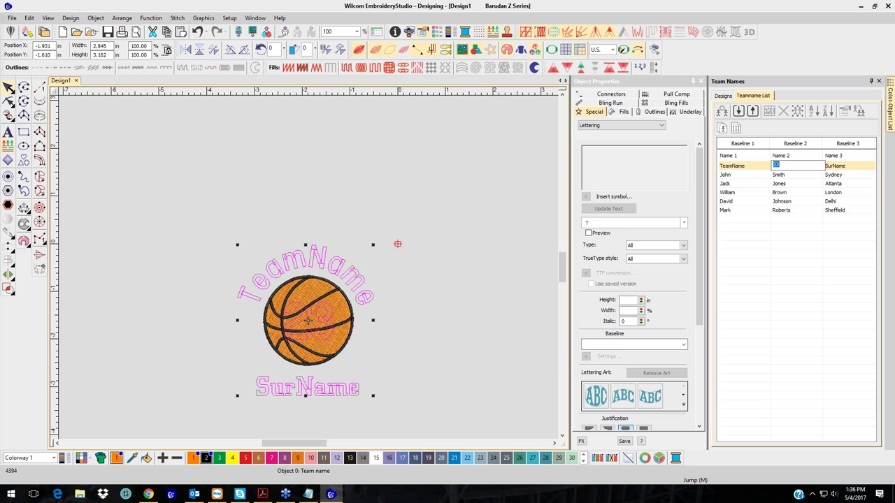
{"action": "left_click", "coordinate": [826, 166]}
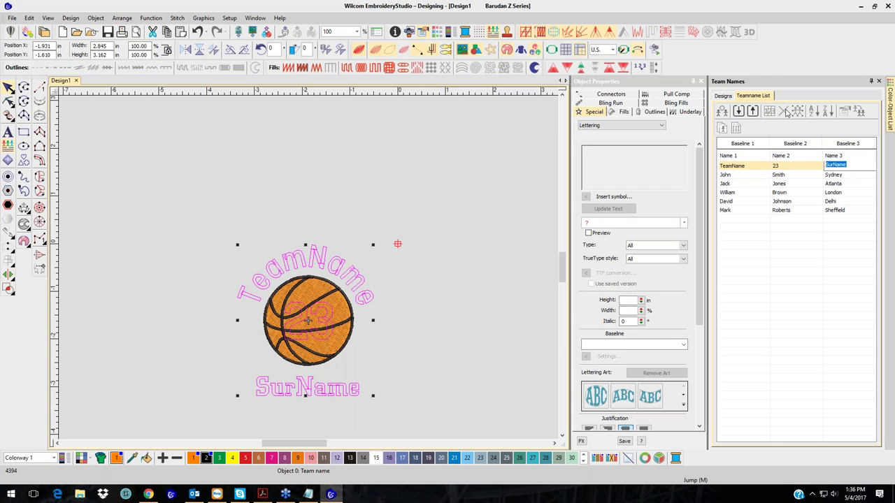
{"action": "left_click", "coordinate": [745, 165]}
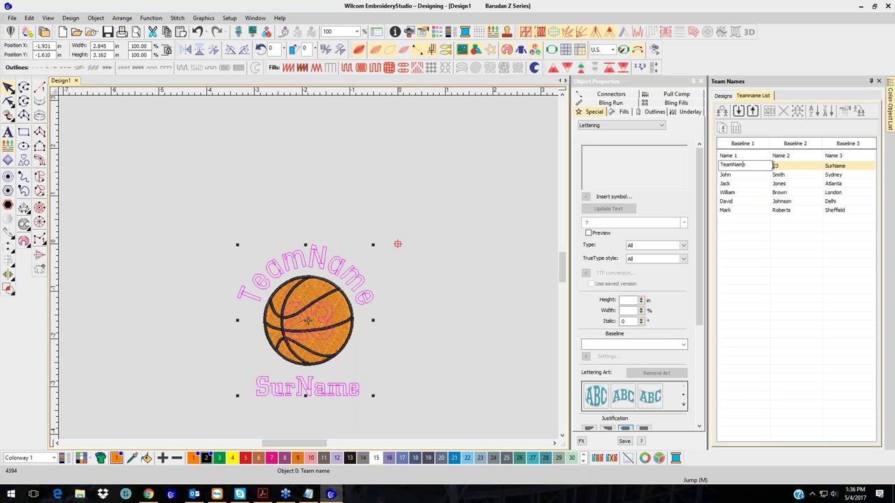
{"action": "key", "text": "Tab"}
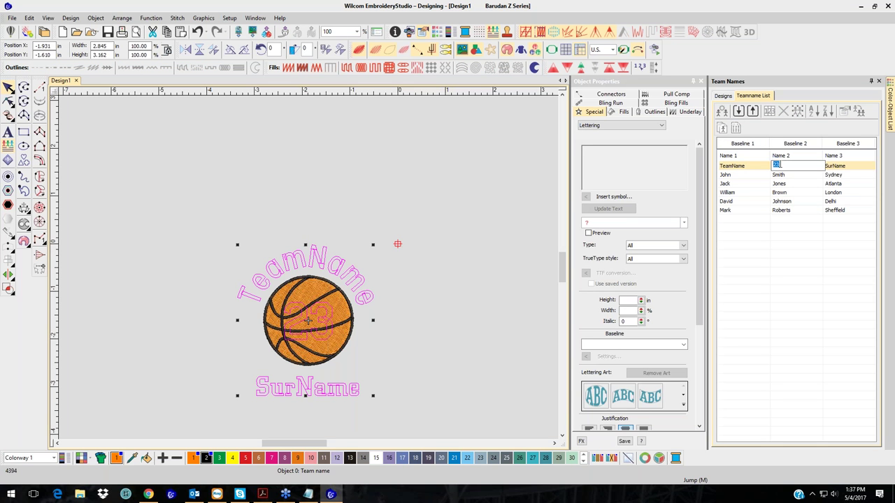
{"action": "left_click", "coordinate": [783, 111]}
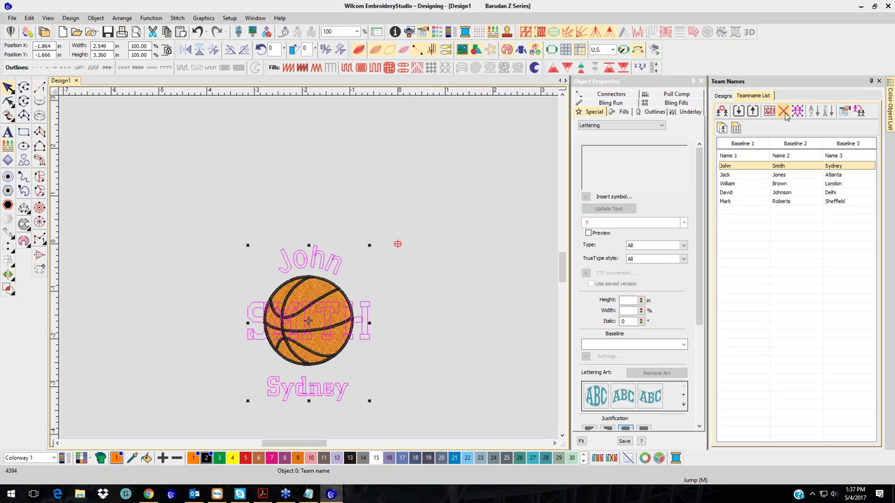
- Generate stitches for all the team names, and create a separate design from only the second member's entry and close it
{"action": "left_click", "coordinate": [797, 112]}
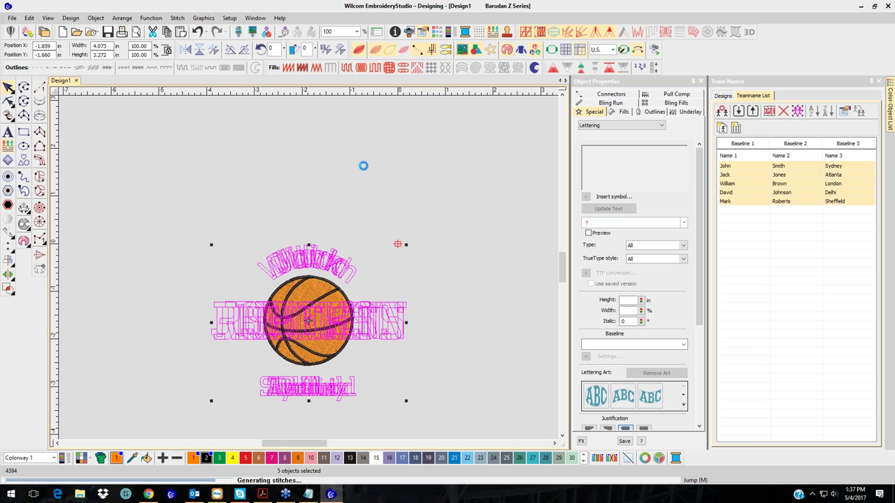
{"action": "left_click", "coordinate": [796, 175]}
{"action": "left_click", "coordinate": [427, 197]}
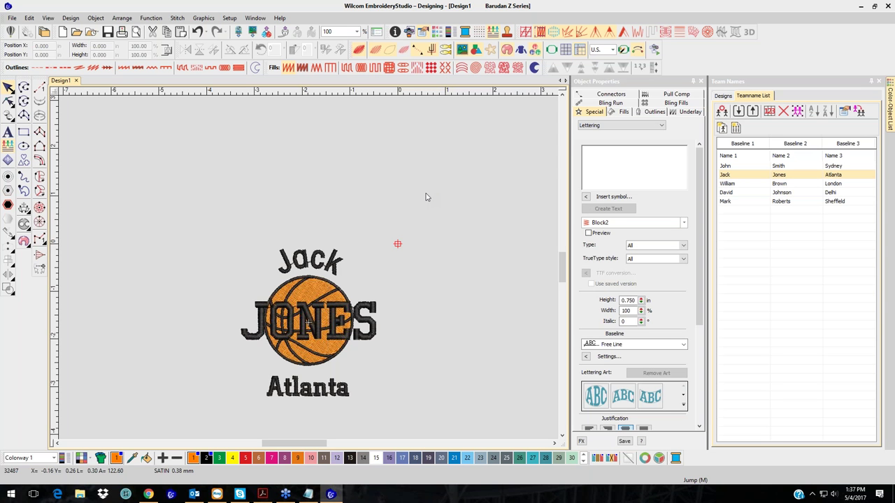
{"action": "left_click", "coordinate": [722, 128]}
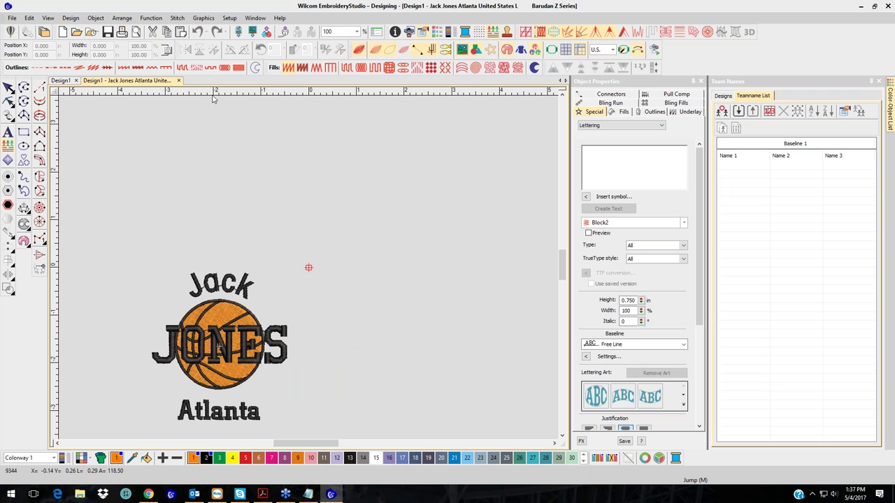
{"action": "left_click", "coordinate": [178, 82]}
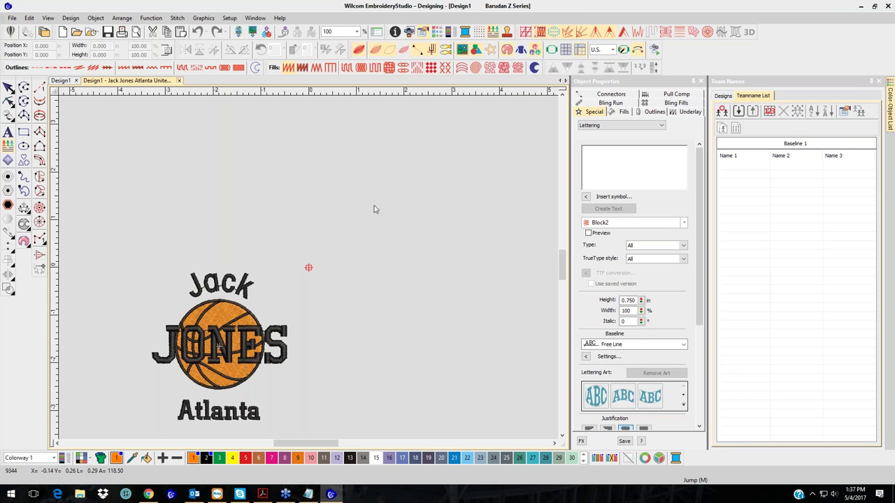
- Create a separate basketball design for every team member in the teamname list
{"action": "left_click", "coordinate": [797, 113]}
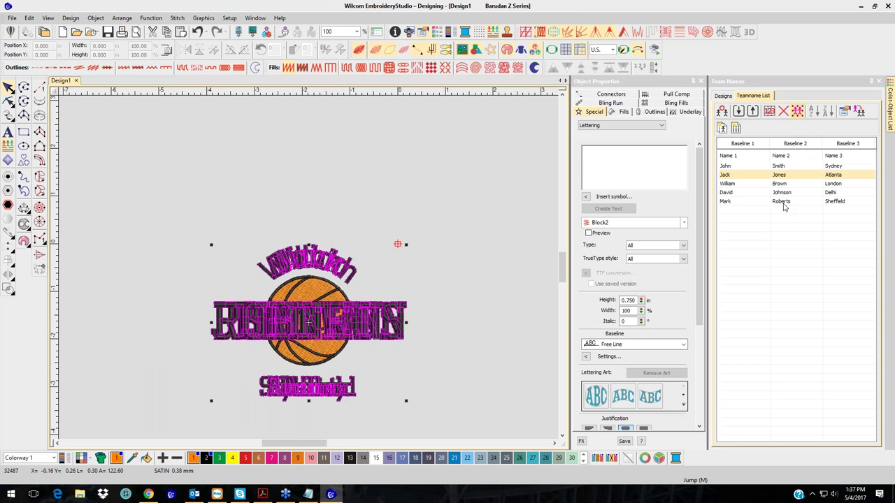
{"action": "left_click", "coordinate": [722, 128]}
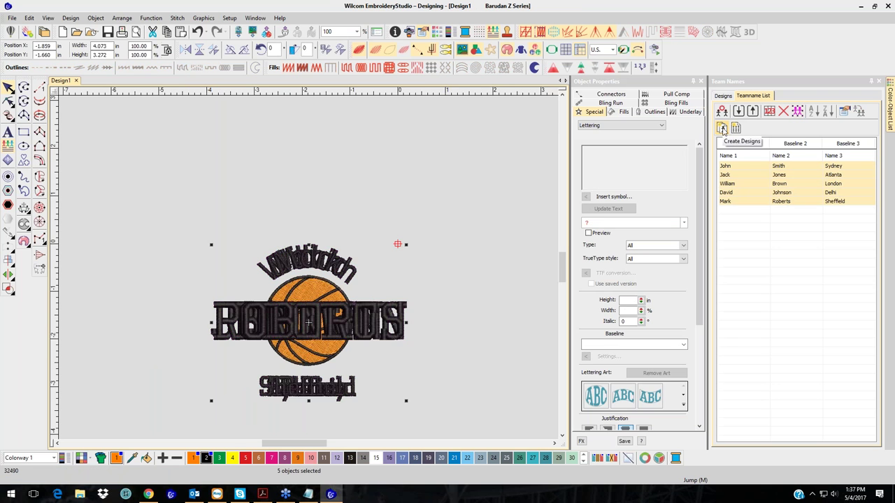
{"action": "left_click", "coordinate": [722, 128]}
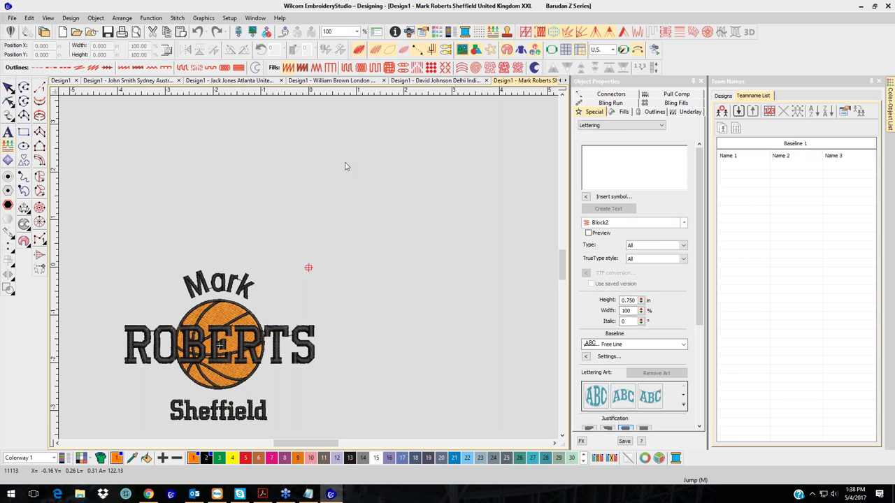
- Close all the individual team member designs, leaving only Design1 open
{"action": "left_click", "coordinate": [485, 81]}
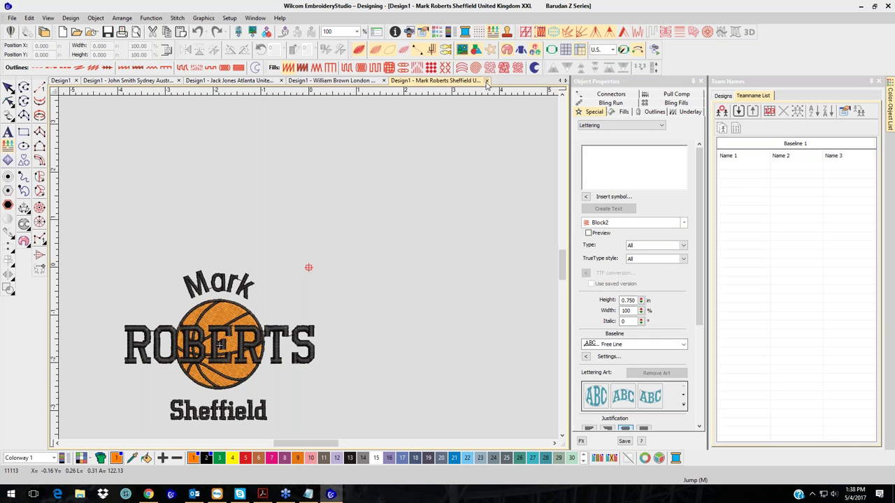
{"action": "left_click", "coordinate": [383, 80]}
{"action": "left_click", "coordinate": [281, 80]}
{"action": "left_click", "coordinate": [178, 81]}
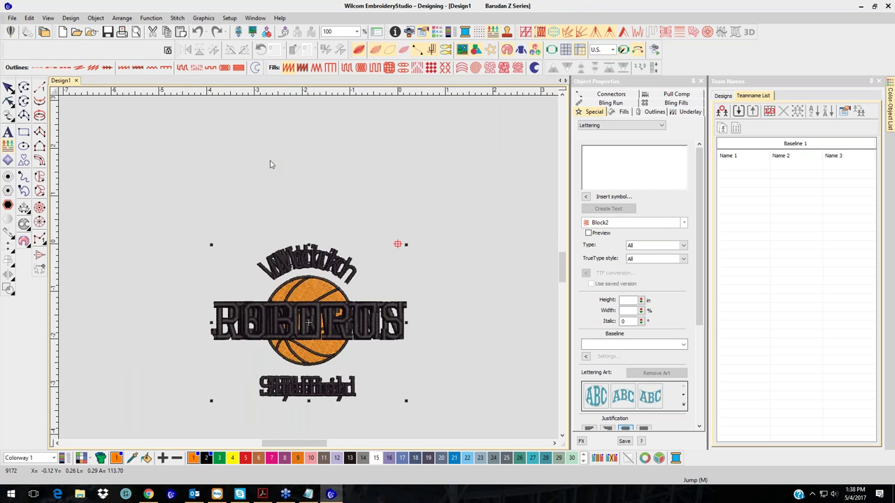
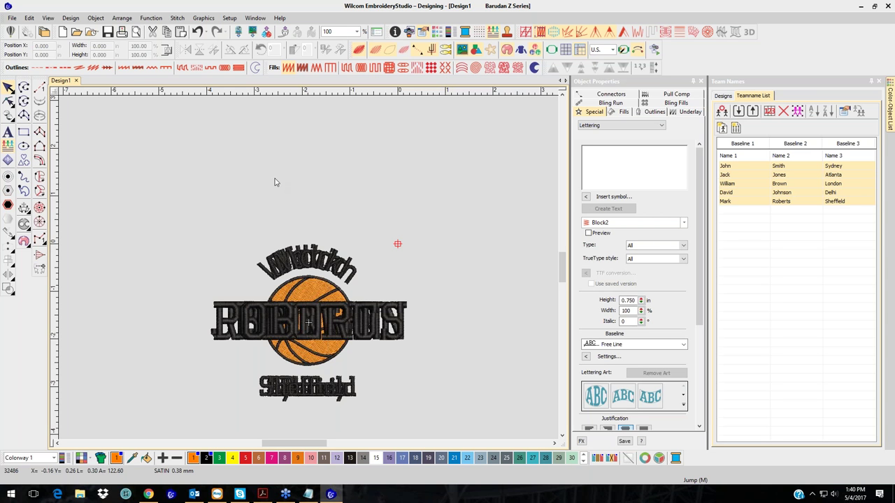
- Close Design1 without saving and start a new blank design, with the teamname design collection displayed
{"action": "left_click", "coordinate": [734, 156]}
{"action": "left_click", "coordinate": [723, 95]}
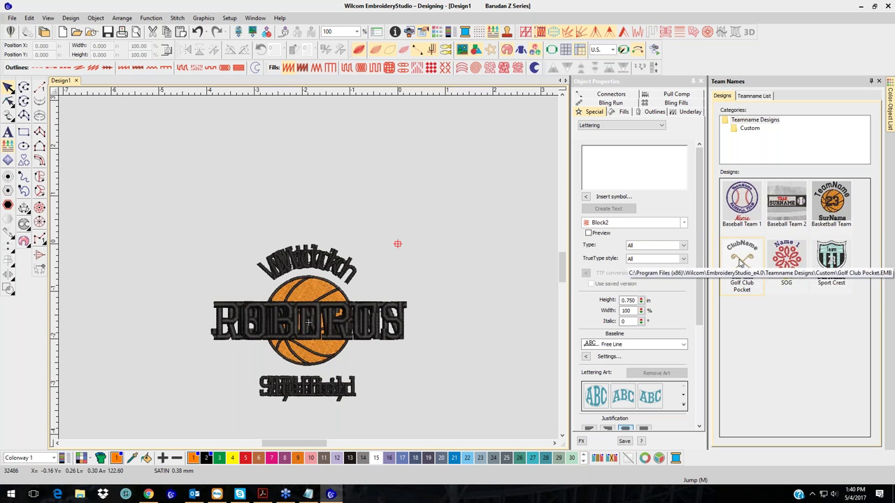
{"action": "left_click", "coordinate": [77, 80]}
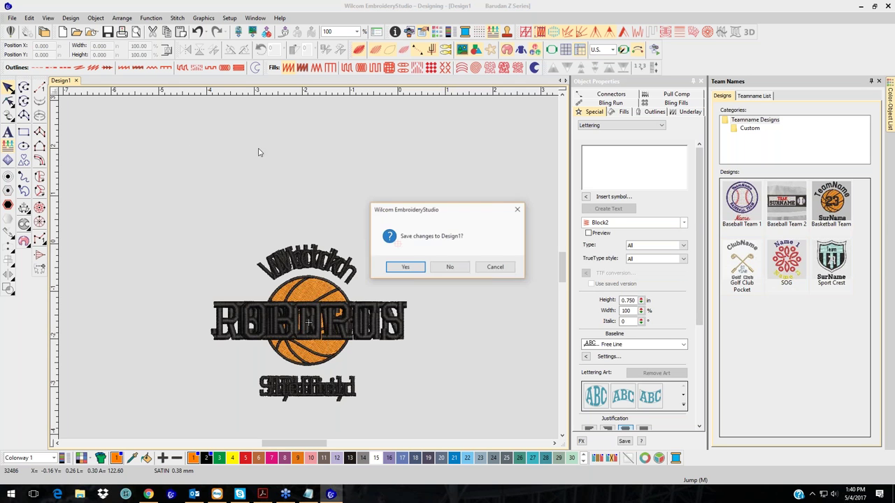
{"action": "key", "text": "n"}
{"action": "left_click", "coordinate": [63, 35]}
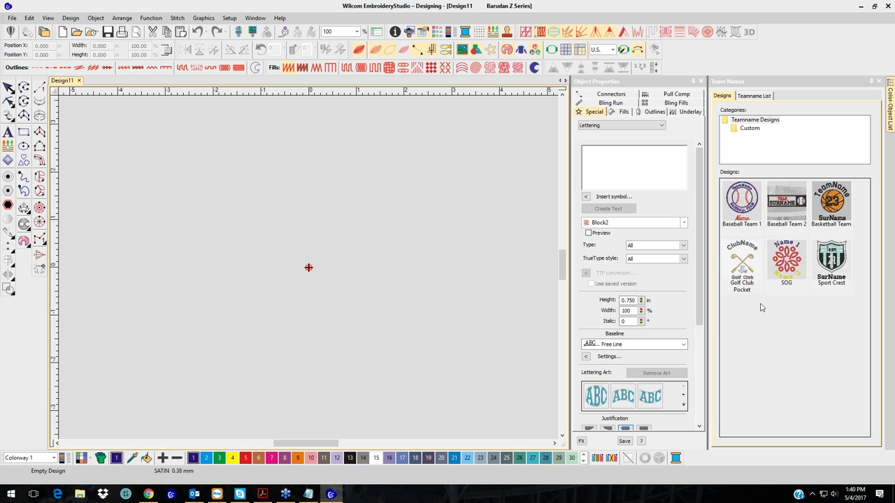
- Insert the Golf Club Pocket teamname design and replace its placeholder entry with all Sample Team members
{"action": "double_click", "coordinate": [737, 260]}
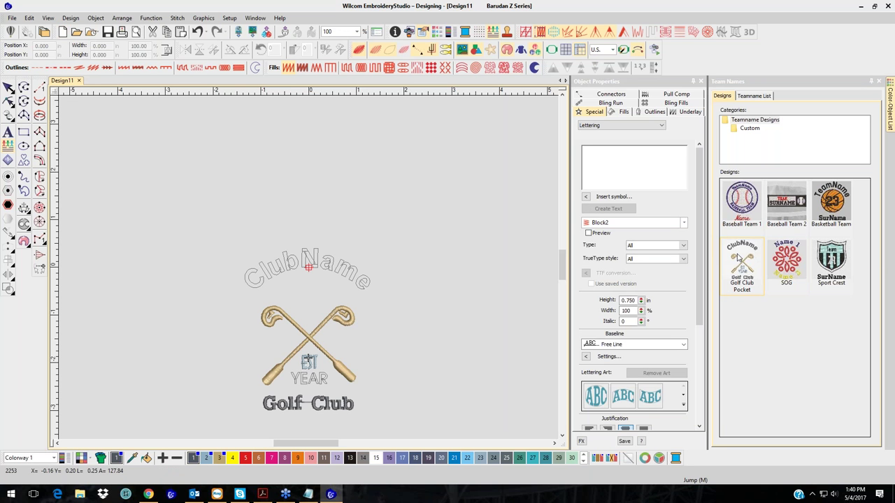
{"action": "left_click", "coordinate": [748, 95]}
{"action": "left_click", "coordinate": [722, 112]}
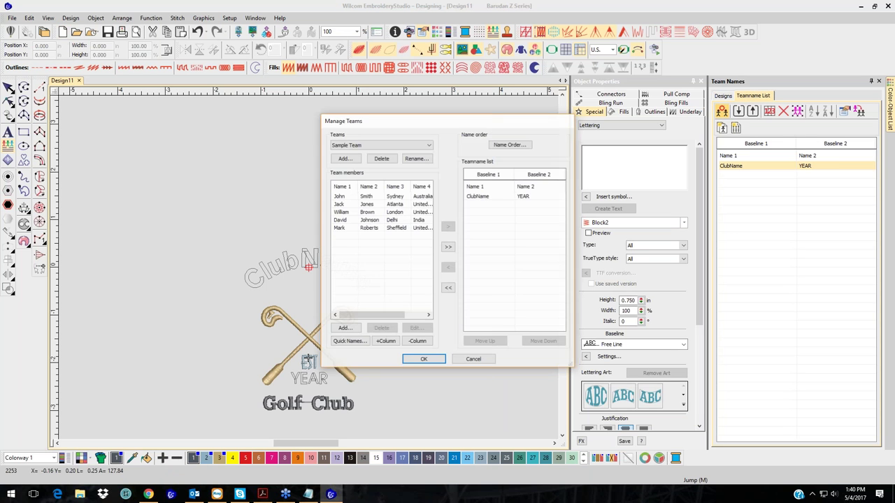
{"action": "left_click", "coordinate": [448, 247]}
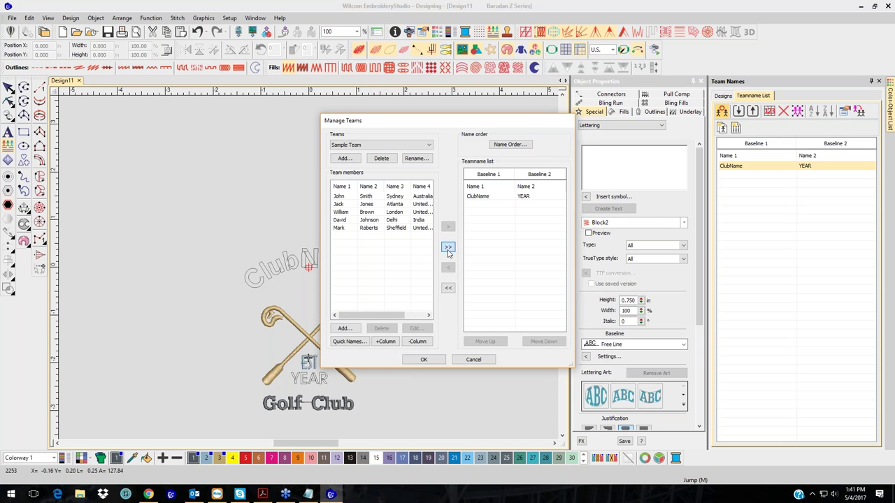
{"action": "left_click", "coordinate": [541, 197]}
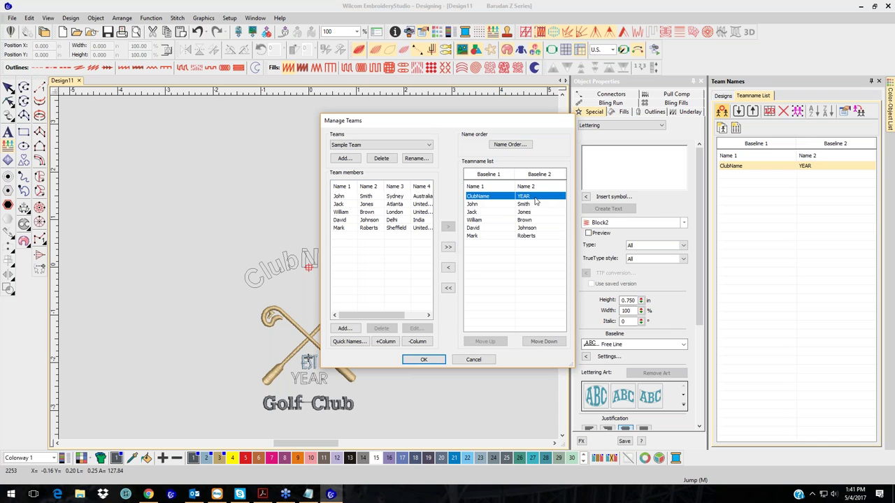
{"action": "left_click", "coordinate": [423, 359]}
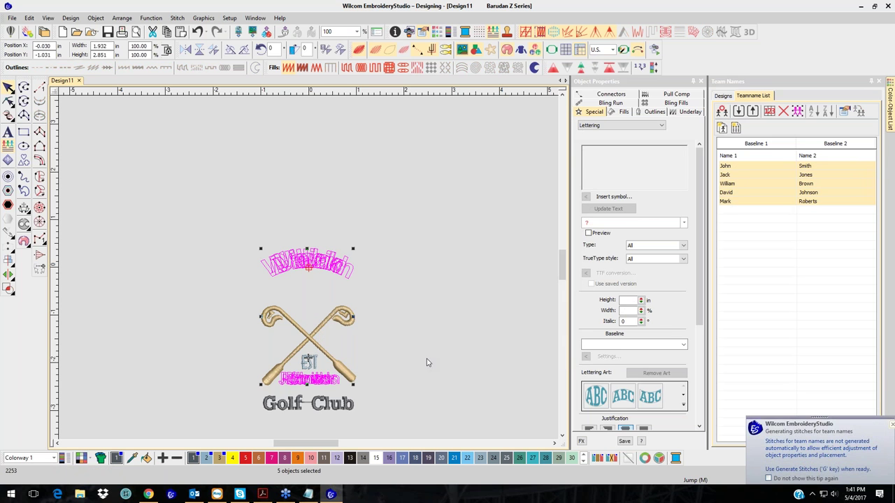
- Generate stitches for the golf club team names and display only the first member's entry
{"action": "left_click", "coordinate": [420, 301]}
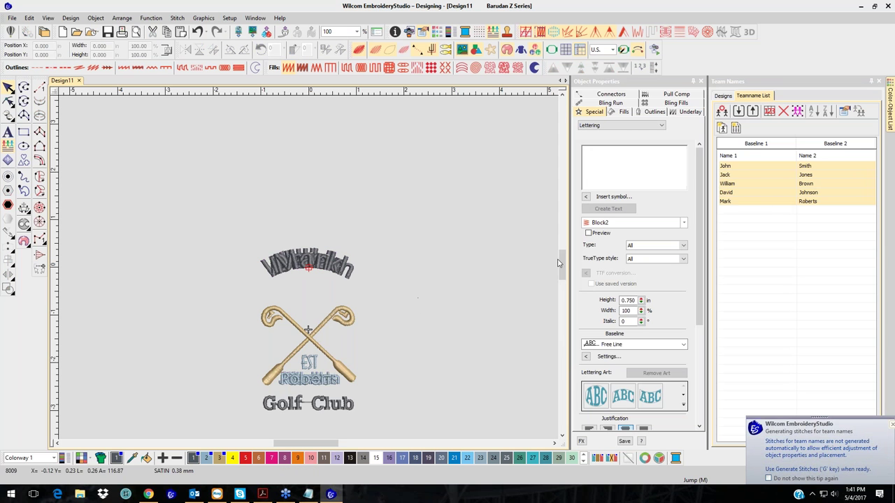
{"action": "left_click", "coordinate": [780, 167]}
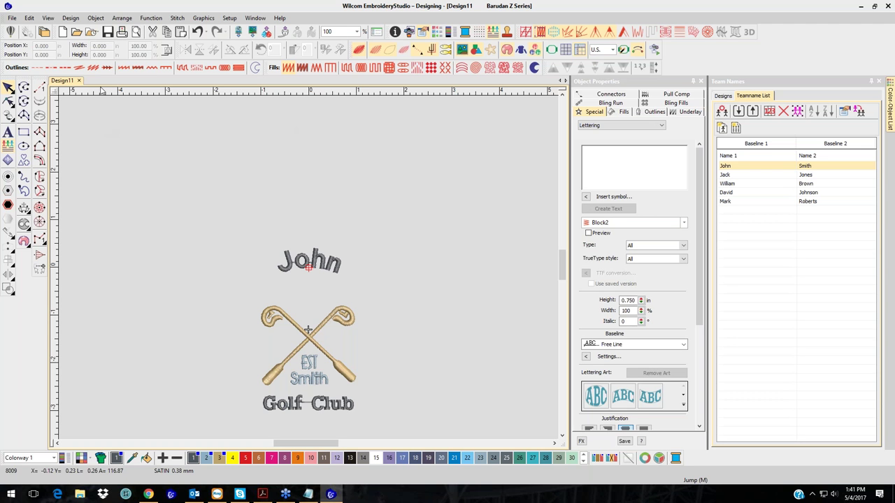
{"action": "left_click", "coordinate": [89, 33]}
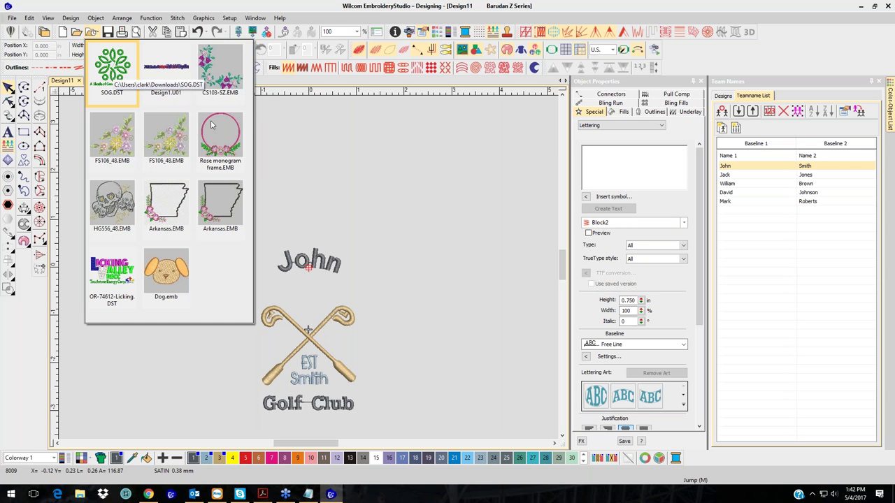
{"action": "left_click", "coordinate": [381, 157]}
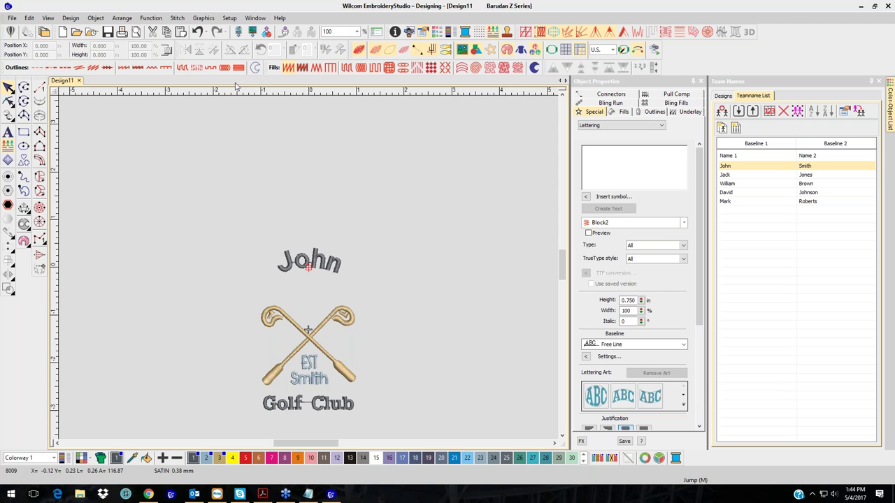
{"action": "left_click", "coordinate": [491, 33]}
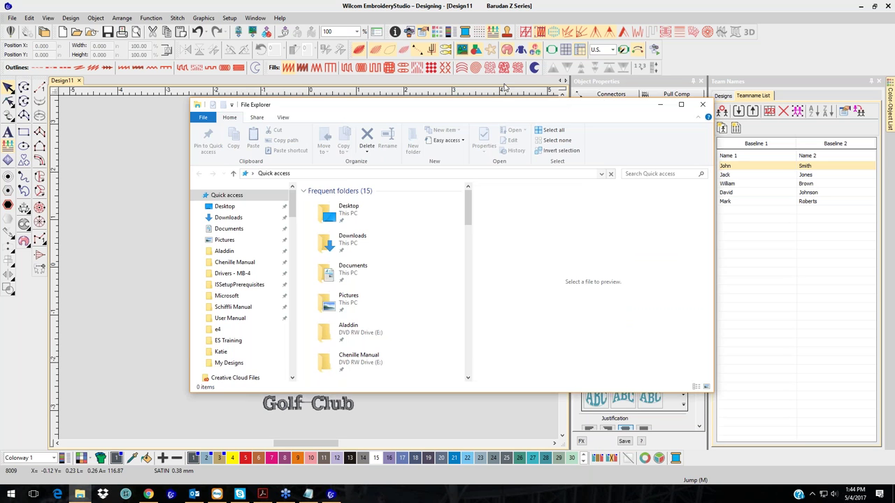
{"action": "left_click", "coordinate": [411, 404]}
{"action": "key", "text": "alt+Tab"}
{"action": "left_click_drag", "start_coordinate": [283, 126], "coordinate": [367, 139]}
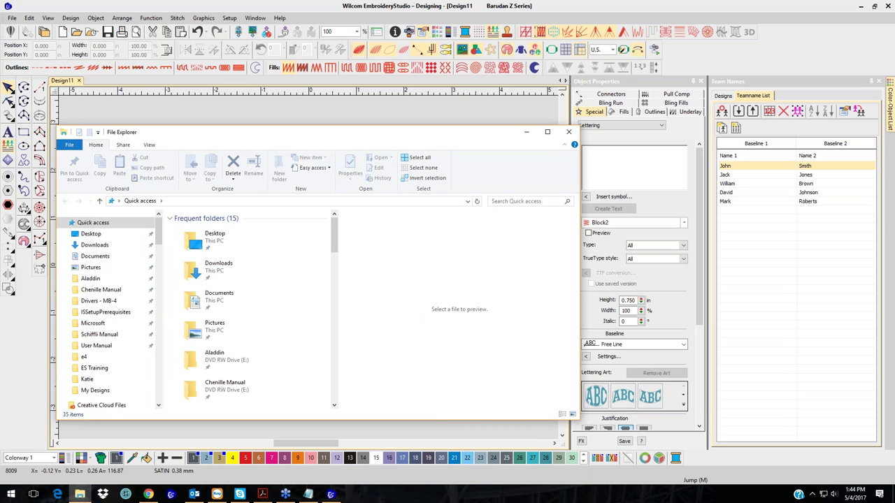
{"action": "left_click", "coordinate": [347, 169]}
{"action": "key", "text": "super+Down"}
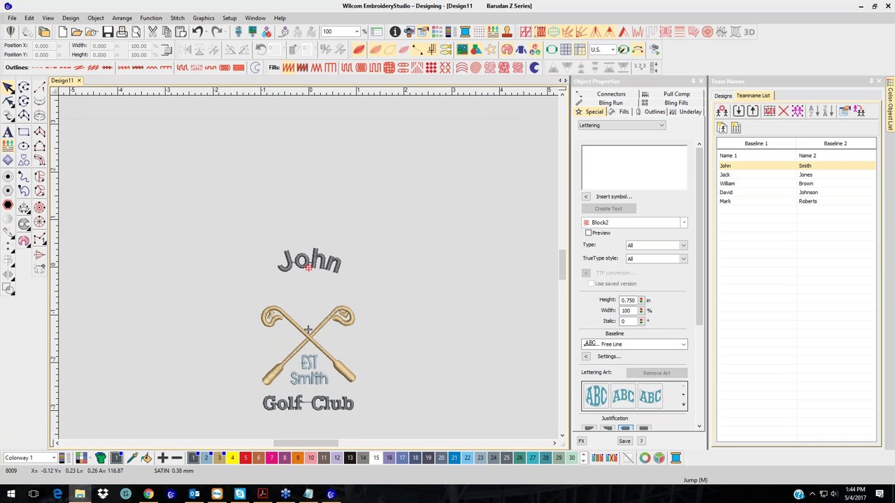